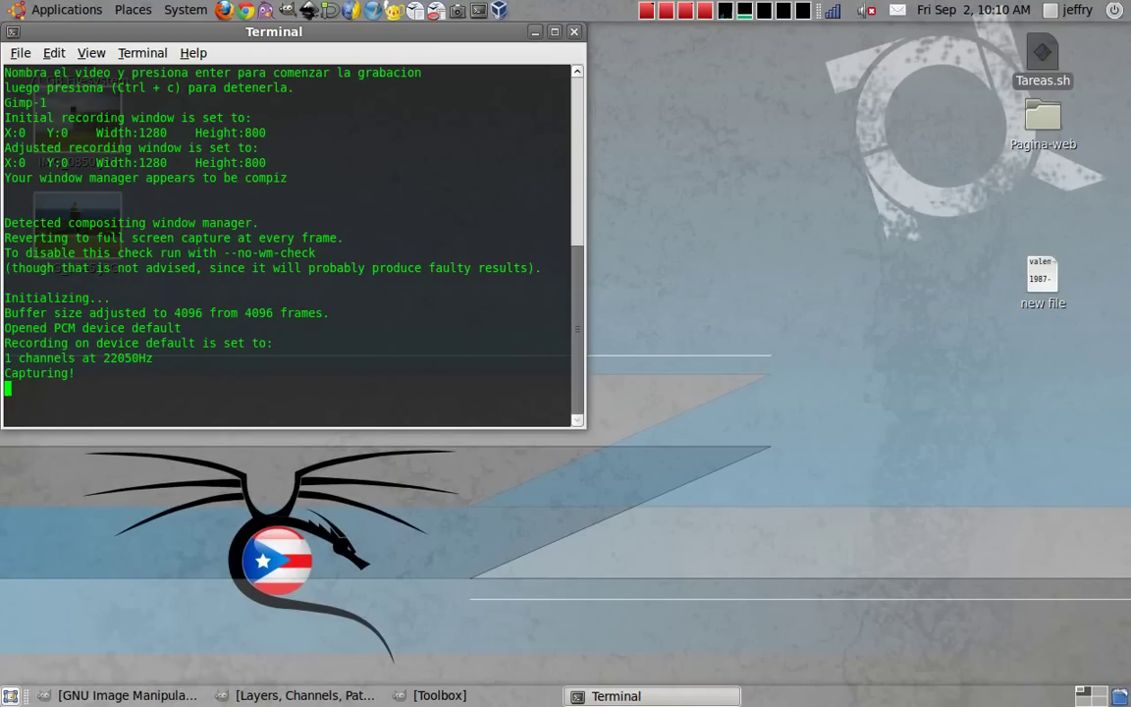
- Hide the terminal, restore and reposition the GIMP windows, and select the Pencil tool
left_click(535, 32)
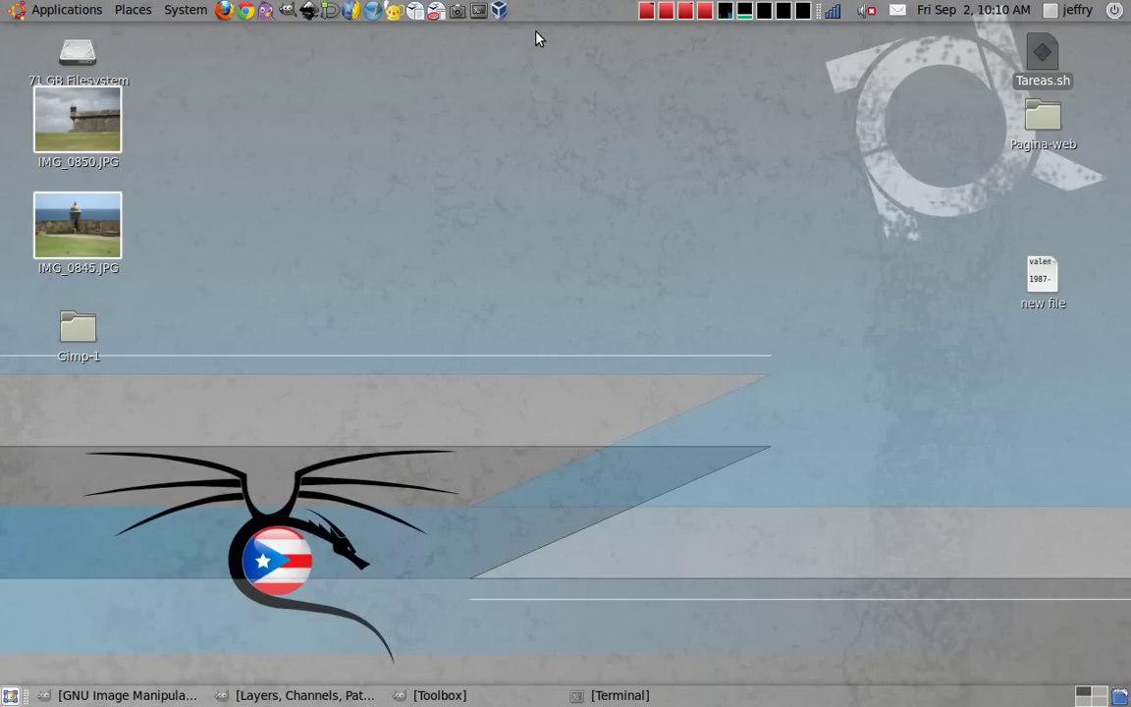
left_click(127, 695)
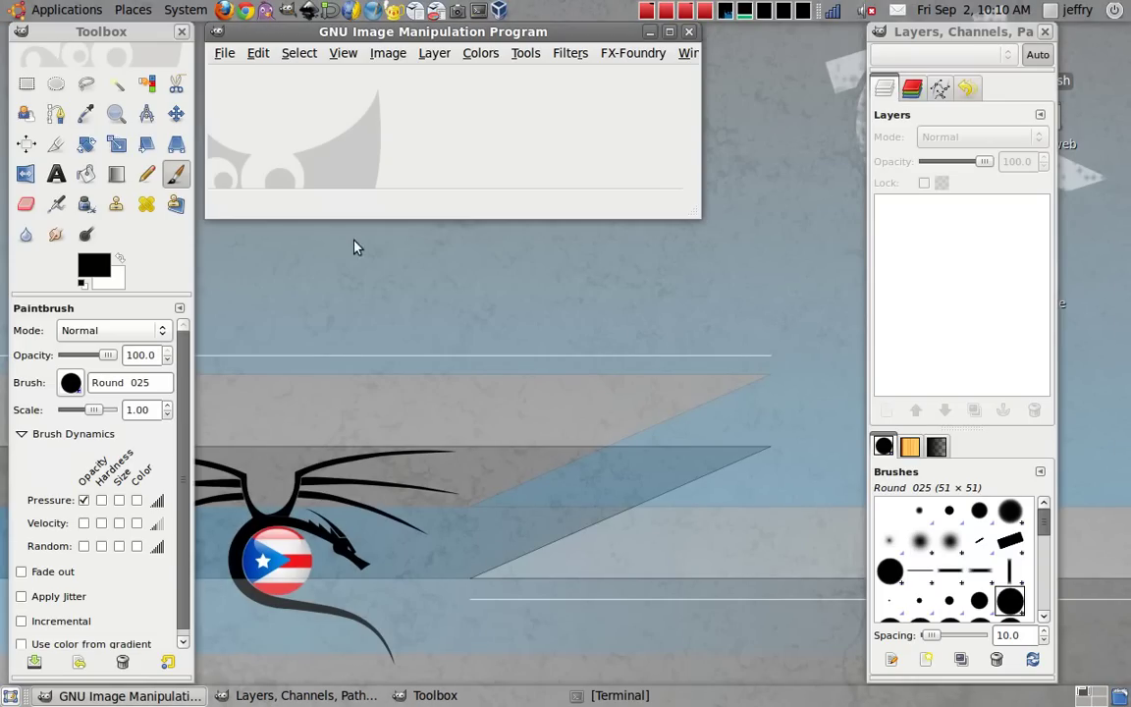
left_click_drag(429, 40, 484, 37)
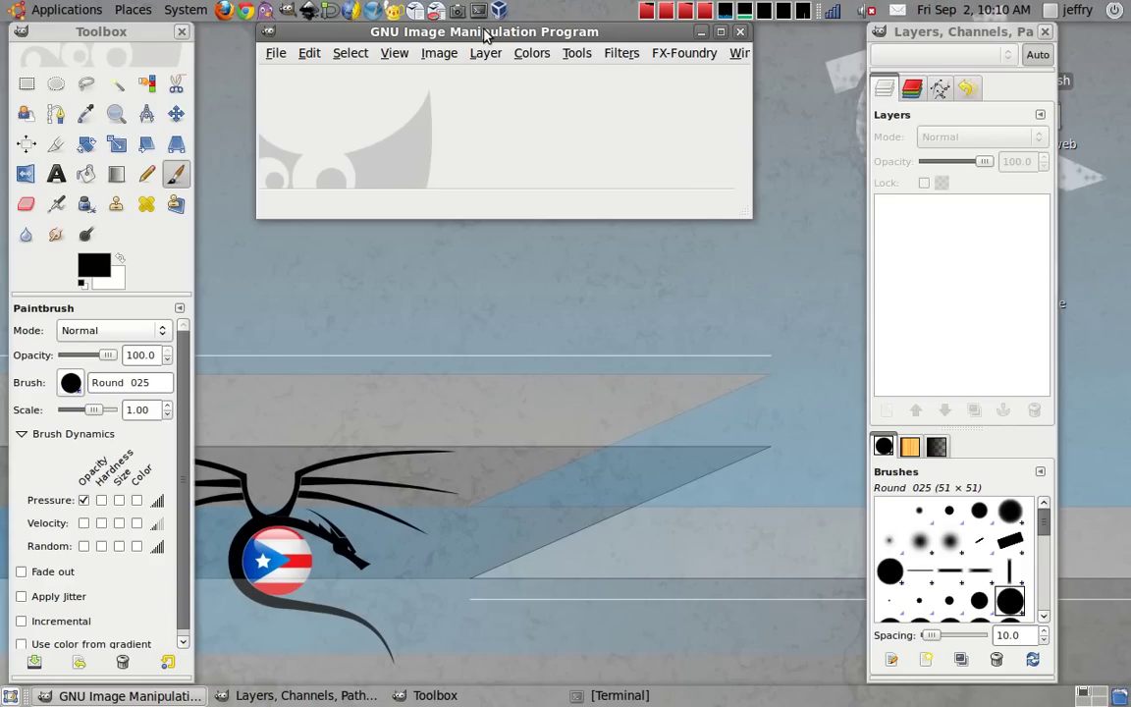
left_click_drag(482, 31, 494, 34)
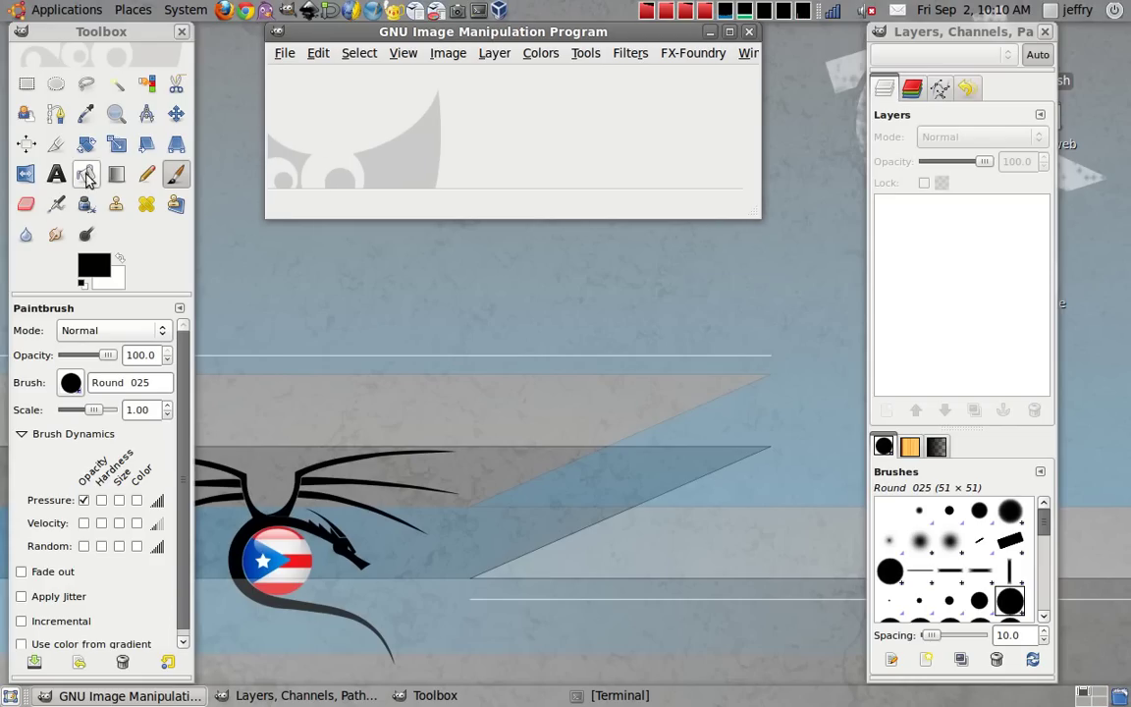
left_click(174, 176)
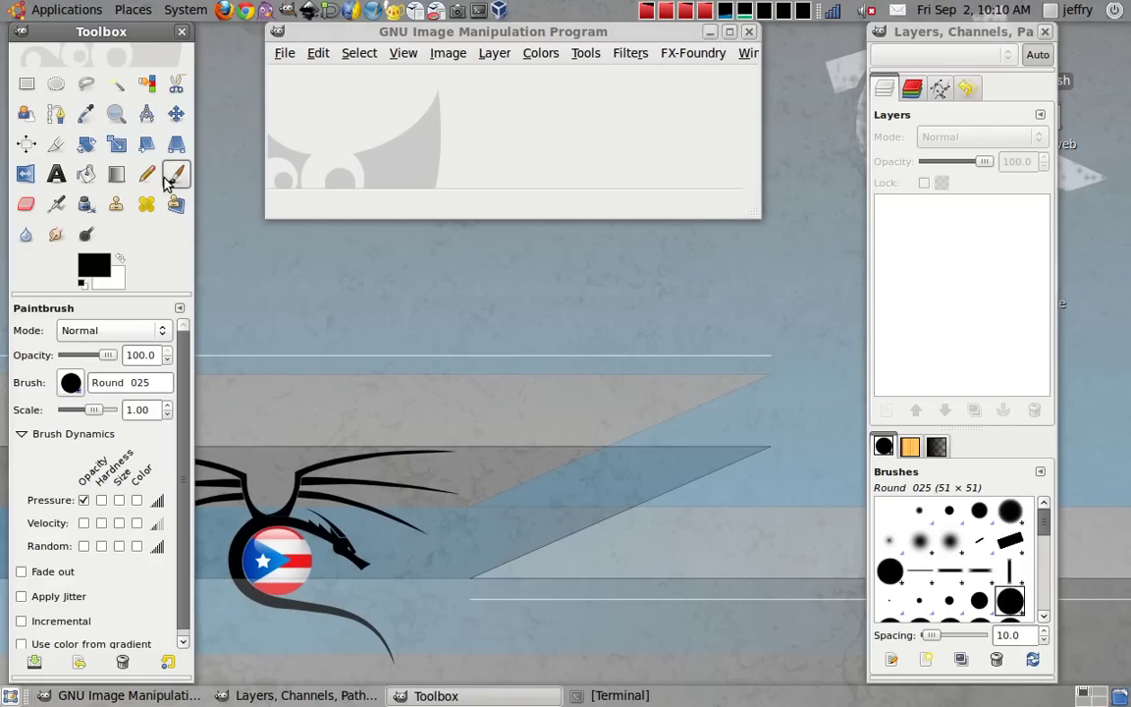
left_click(146, 173)
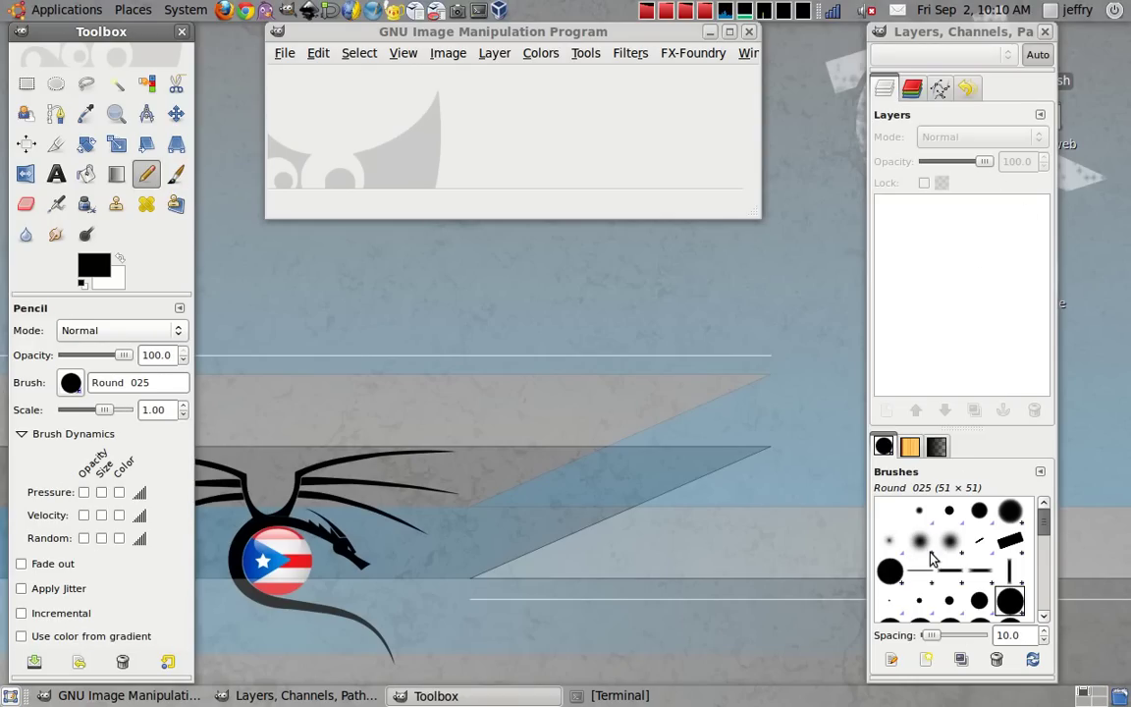
- Show the contents of the Filters, Tools and Colors menus
left_click(629, 54)
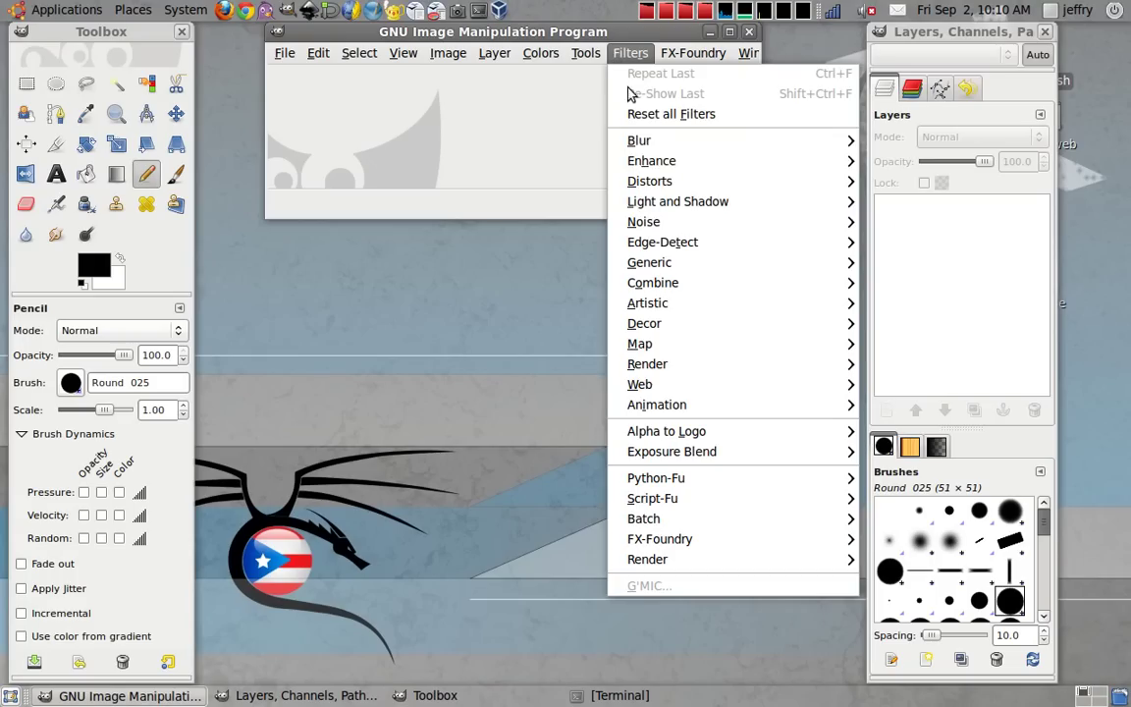
left_click(631, 54)
left_click(586, 54)
mouse_move(611, 104)
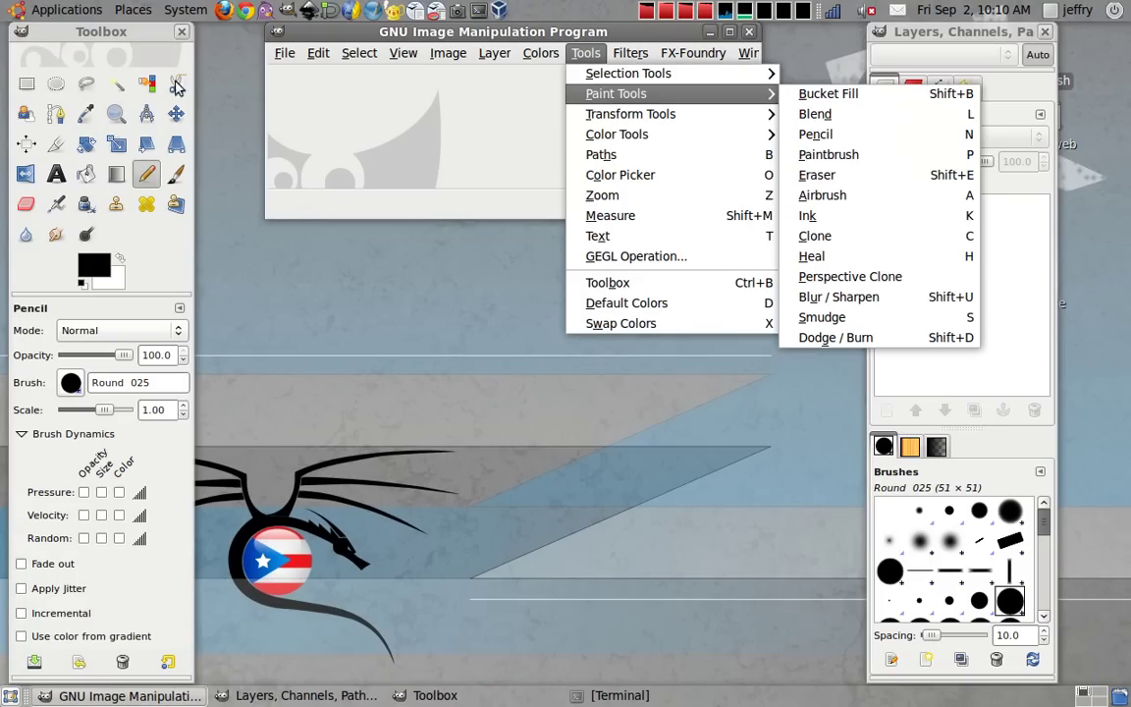
left_click(462, 79)
left_click(541, 53)
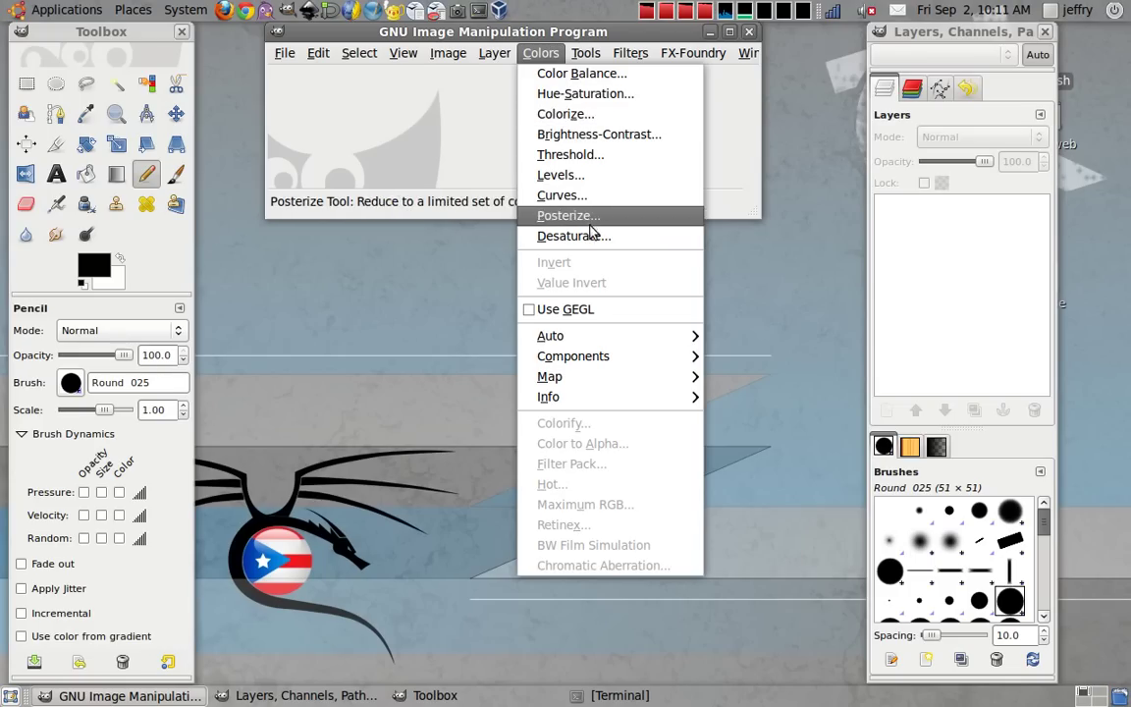
mouse_move(595, 365)
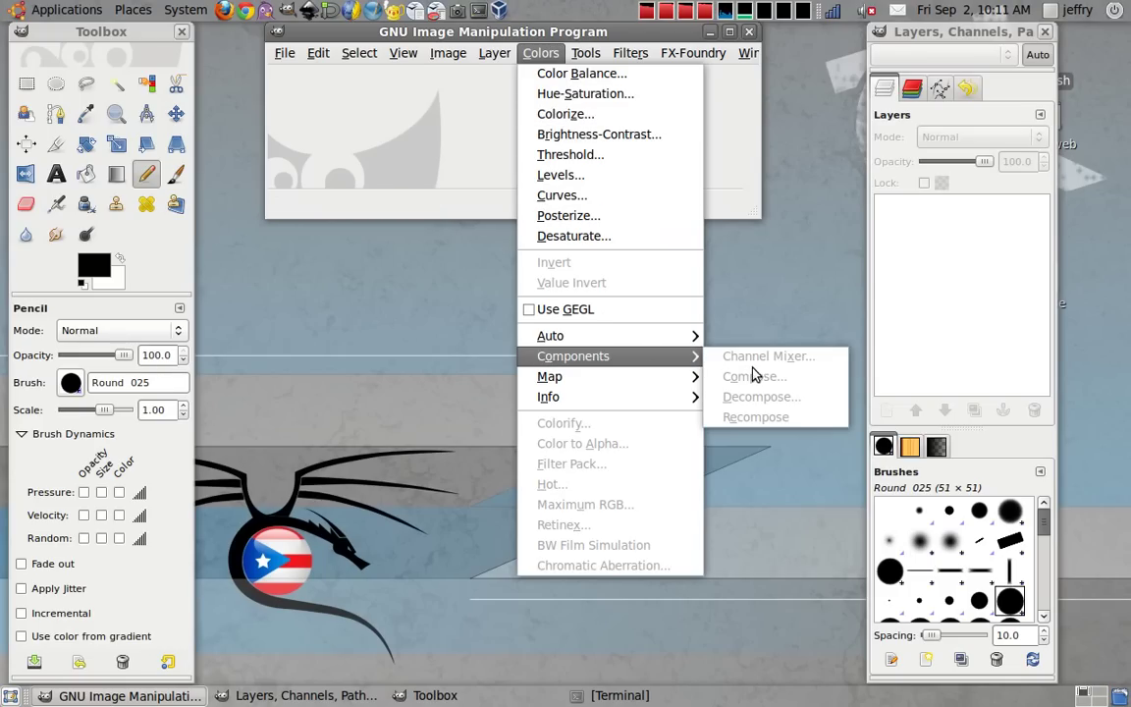
- Browse the Layer, Image, View, Select, Edit and File menus, then close the menu
mouse_move(494, 44)
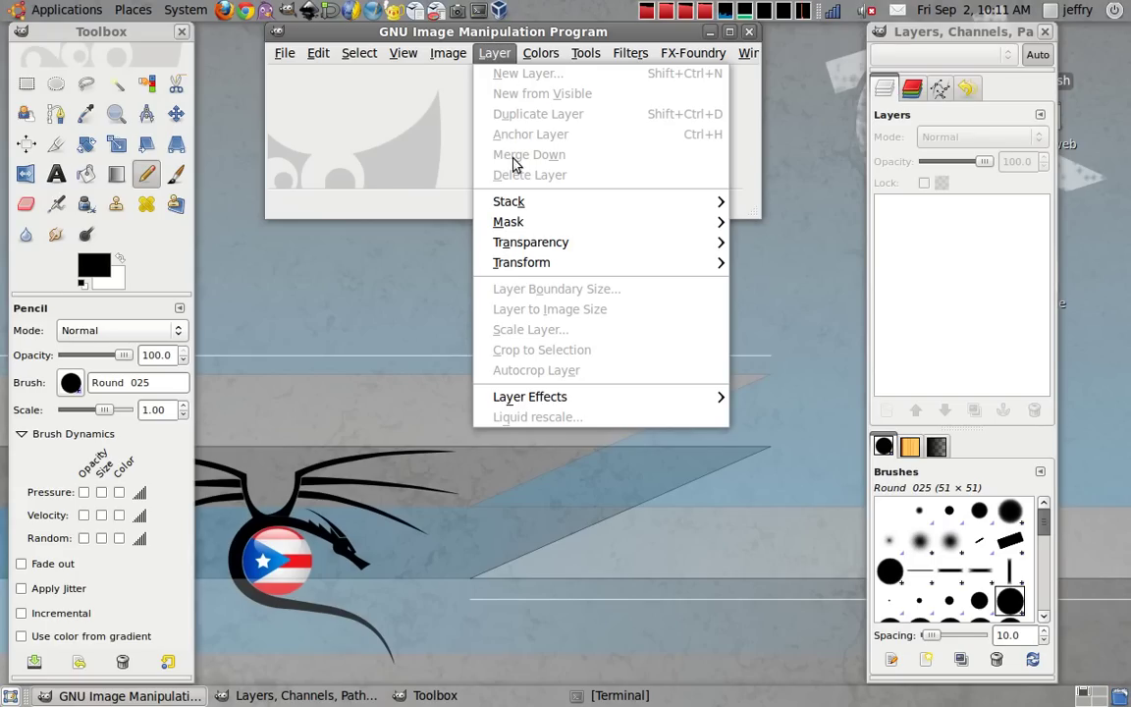
mouse_move(517, 224)
mouse_move(452, 54)
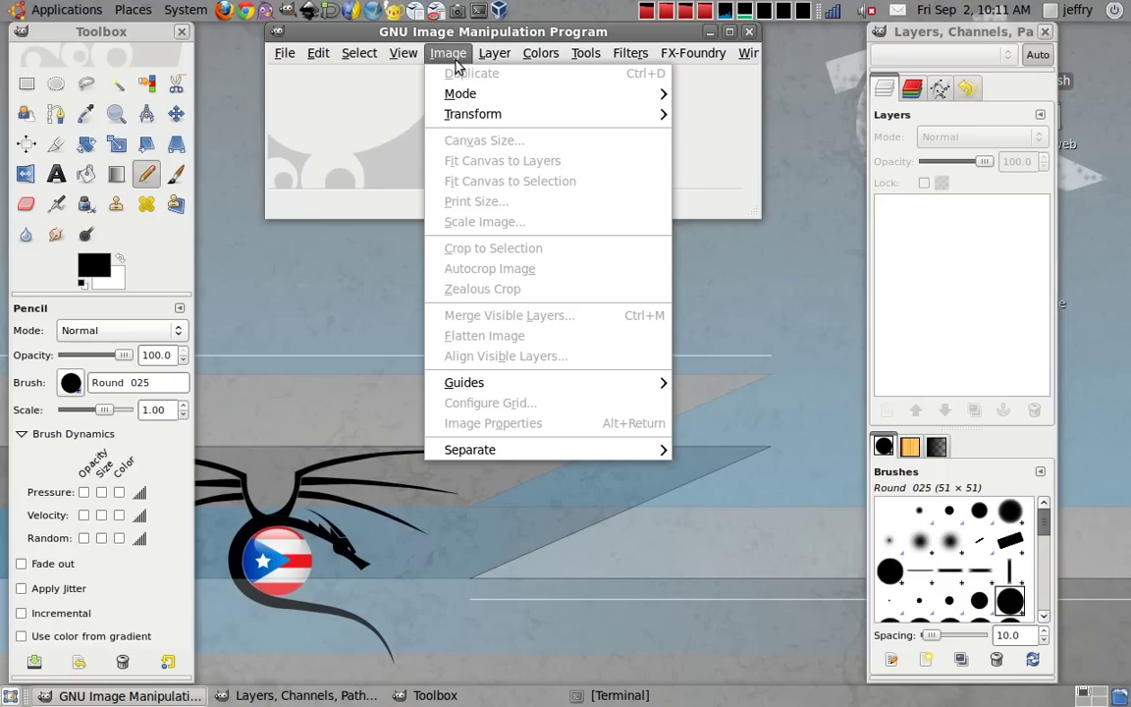
mouse_move(402, 56)
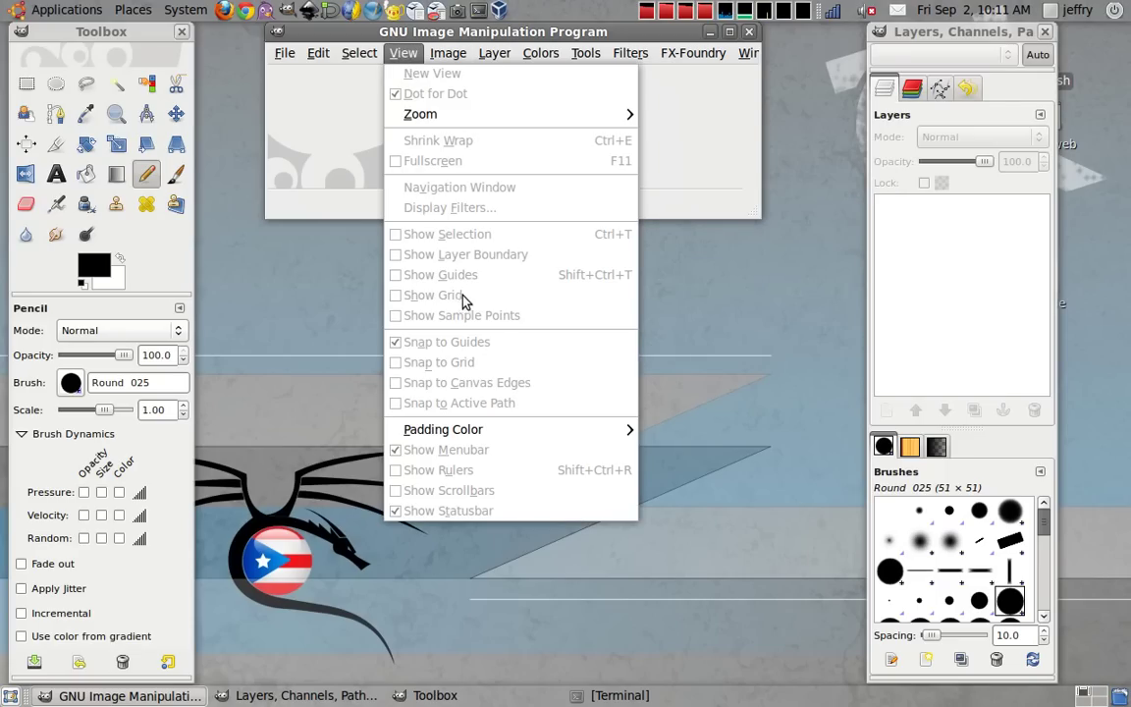
mouse_move(363, 56)
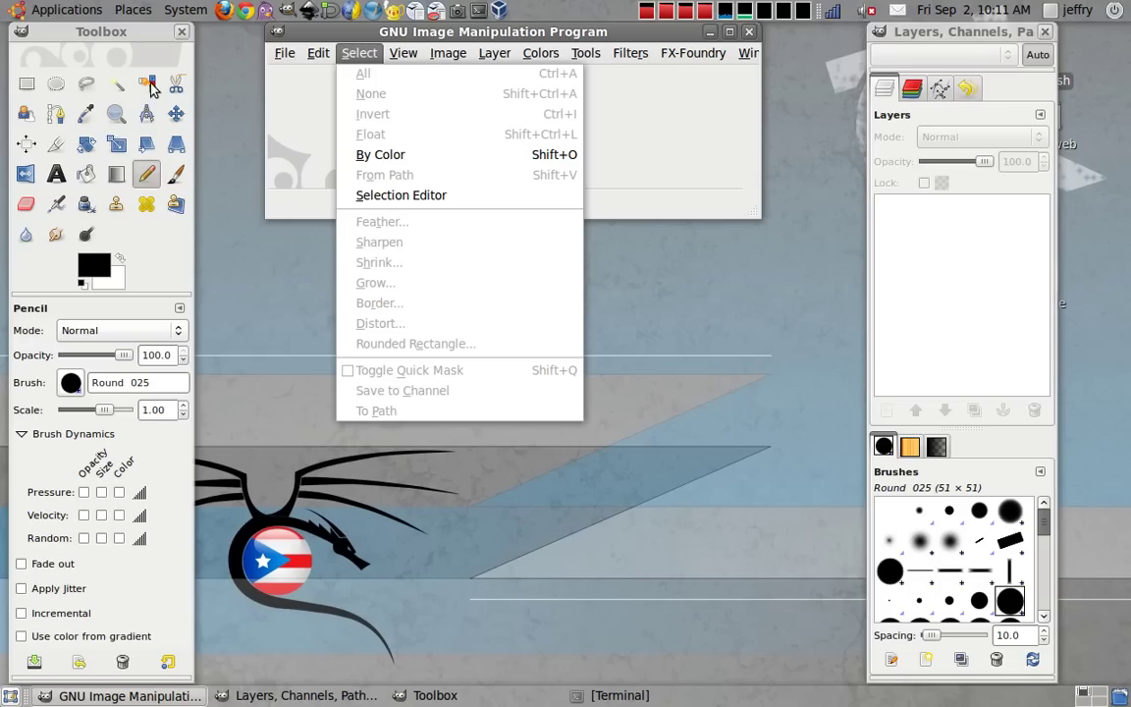
mouse_move(316, 53)
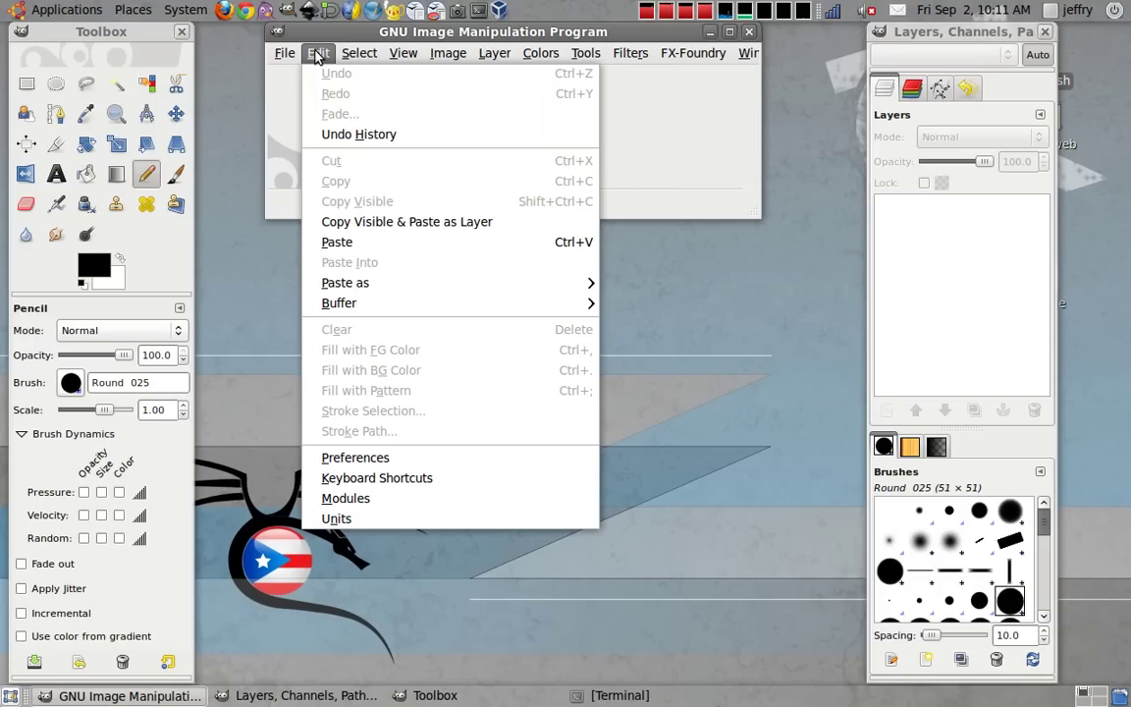
left_click(284, 53)
left_click(284, 53)
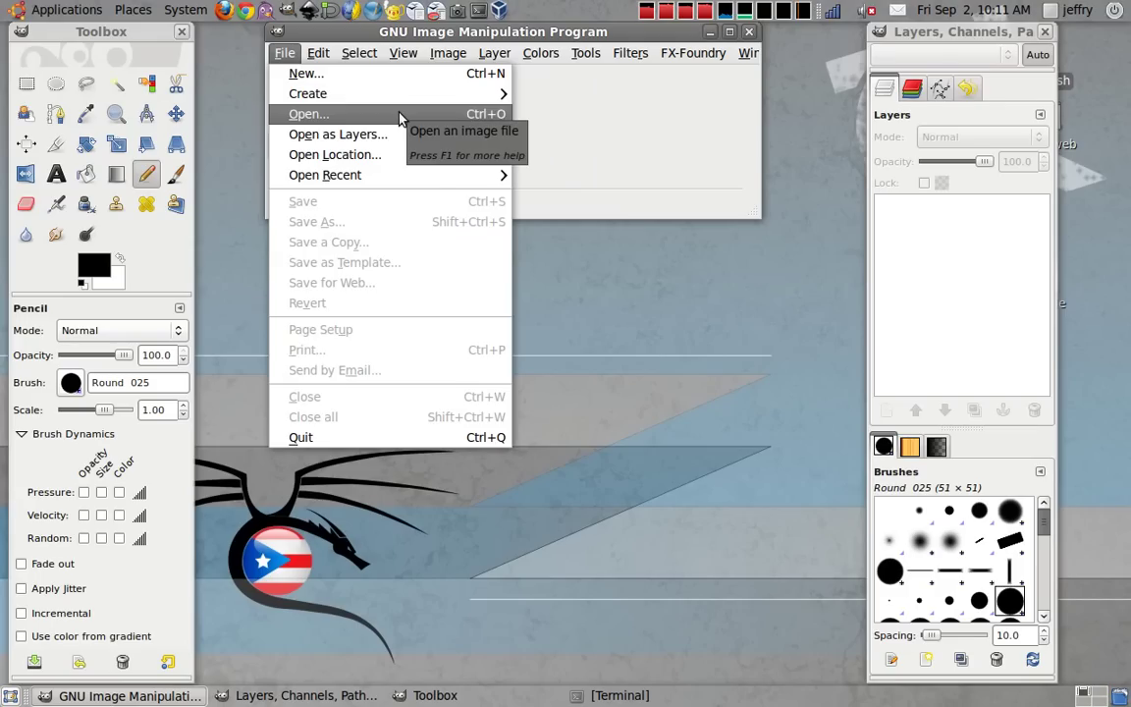
left_click(437, 51)
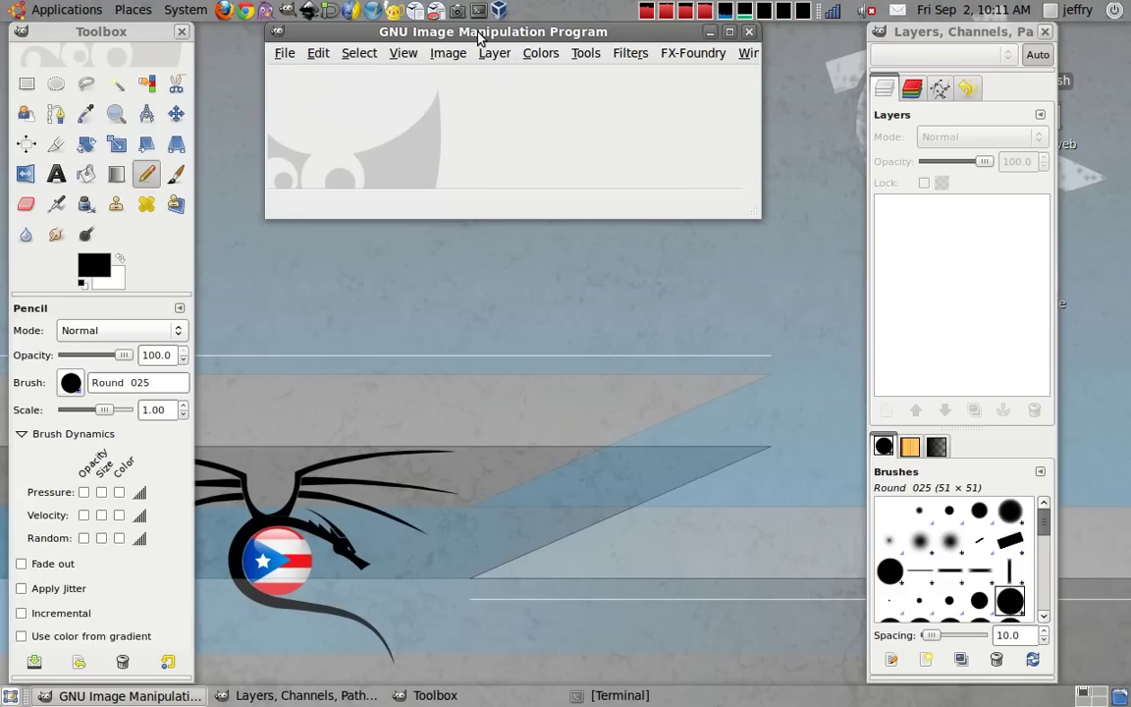
- Open IMG_0850.JPG from the Desktop folder
left_click(287, 55)
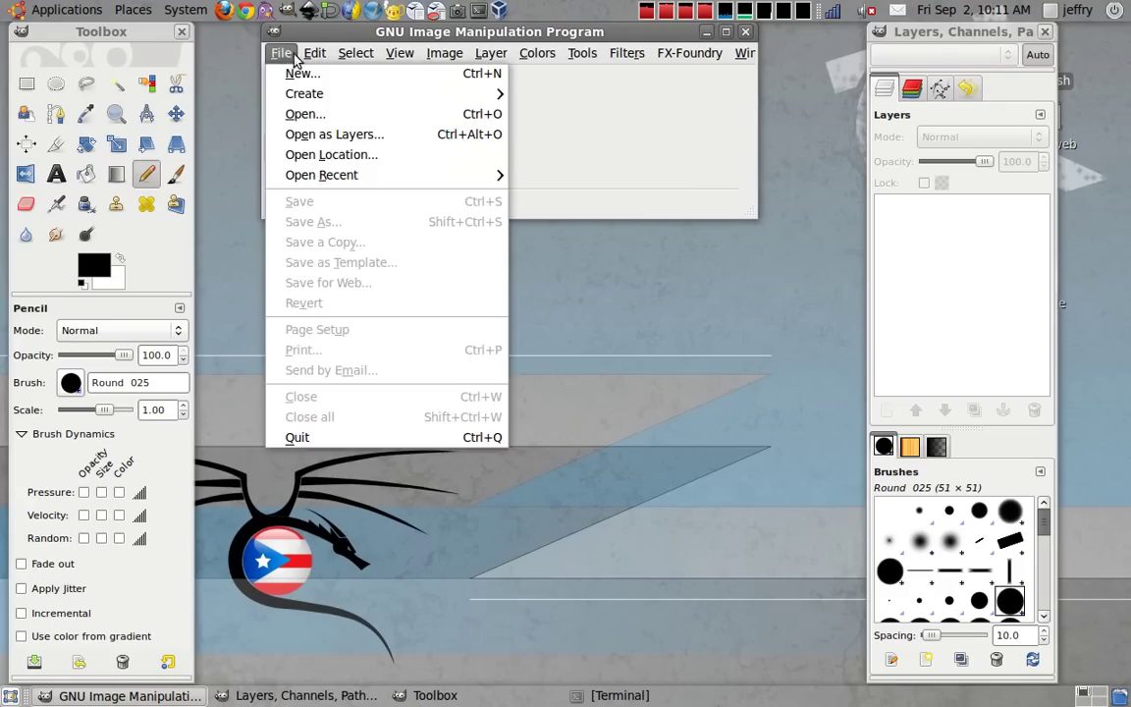
left_click(321, 115)
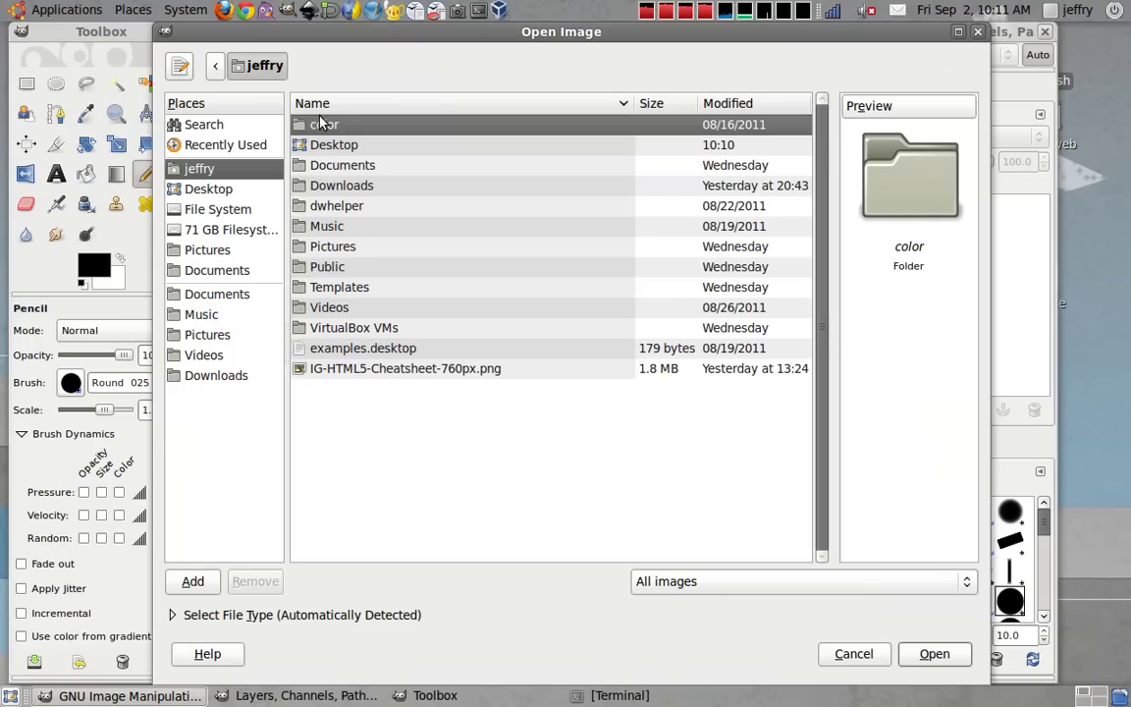
left_click(208, 189)
left_click(363, 186)
left_click(931, 652)
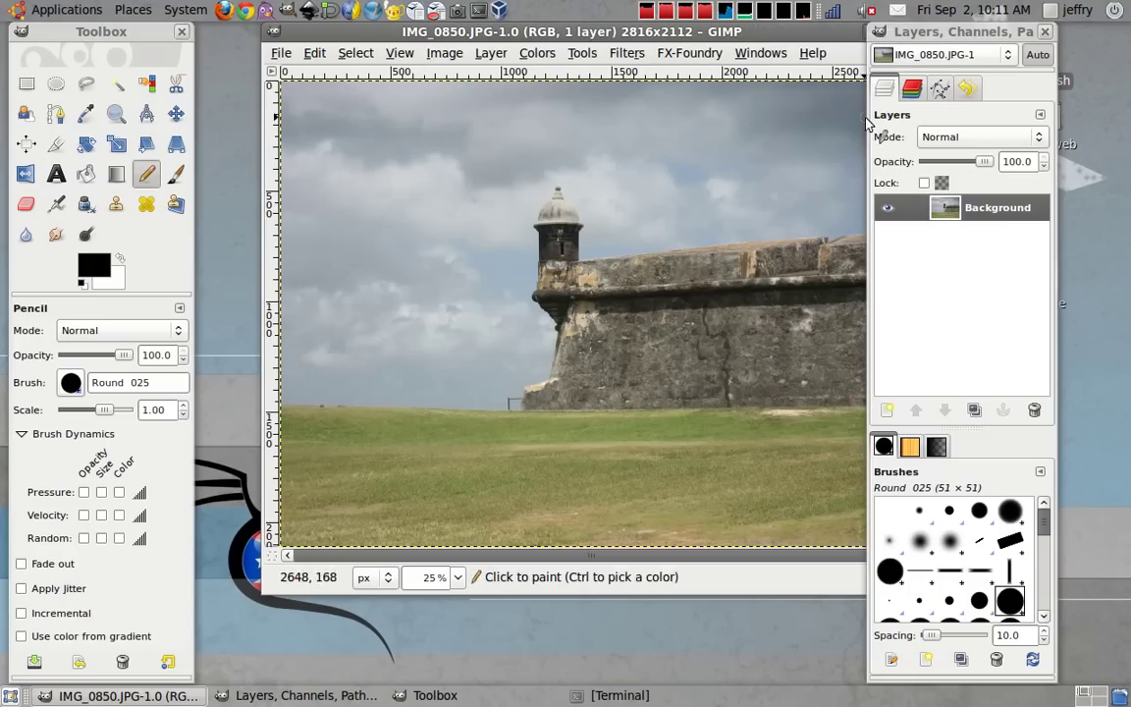
- Reposition the photo window and Layers dock, and choose the Rectangle Select tool
left_click_drag(763, 30, 694, 31)
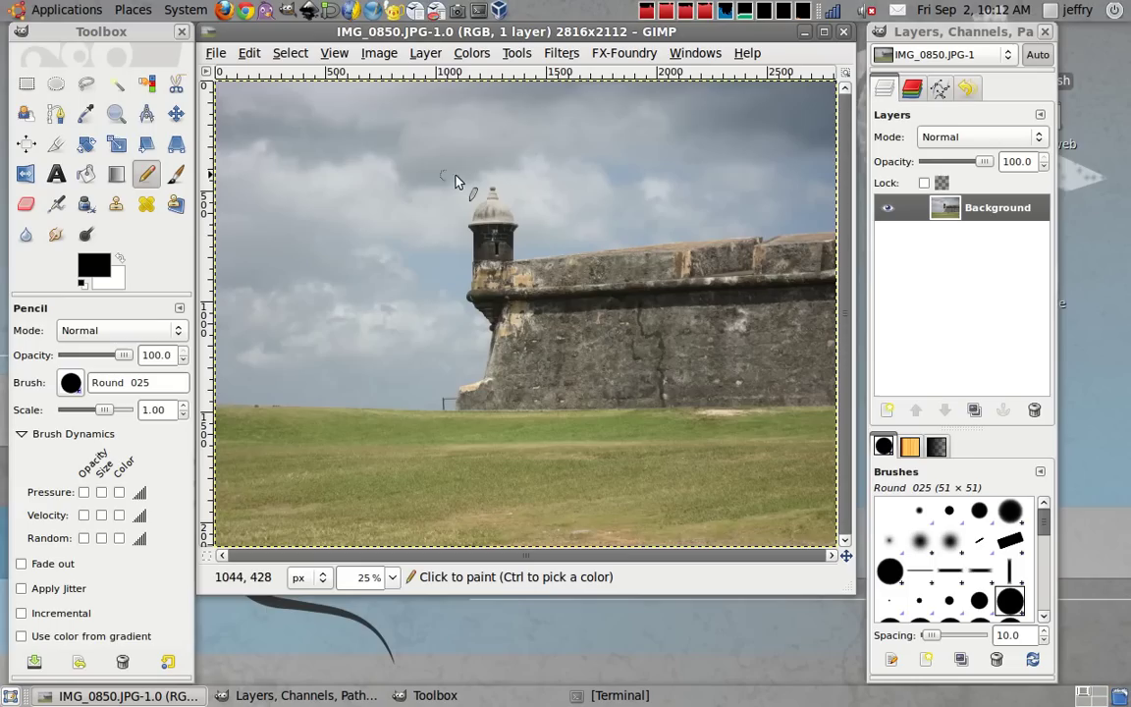
left_click_drag(907, 31, 915, 32)
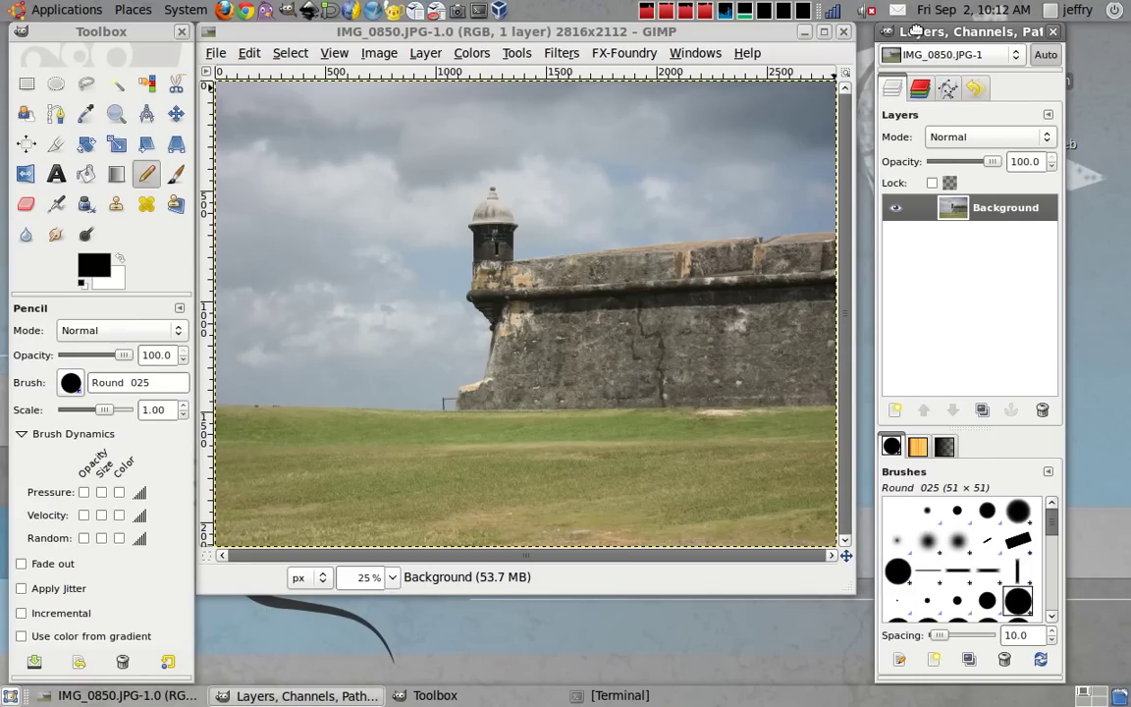
left_click_drag(701, 32, 707, 29)
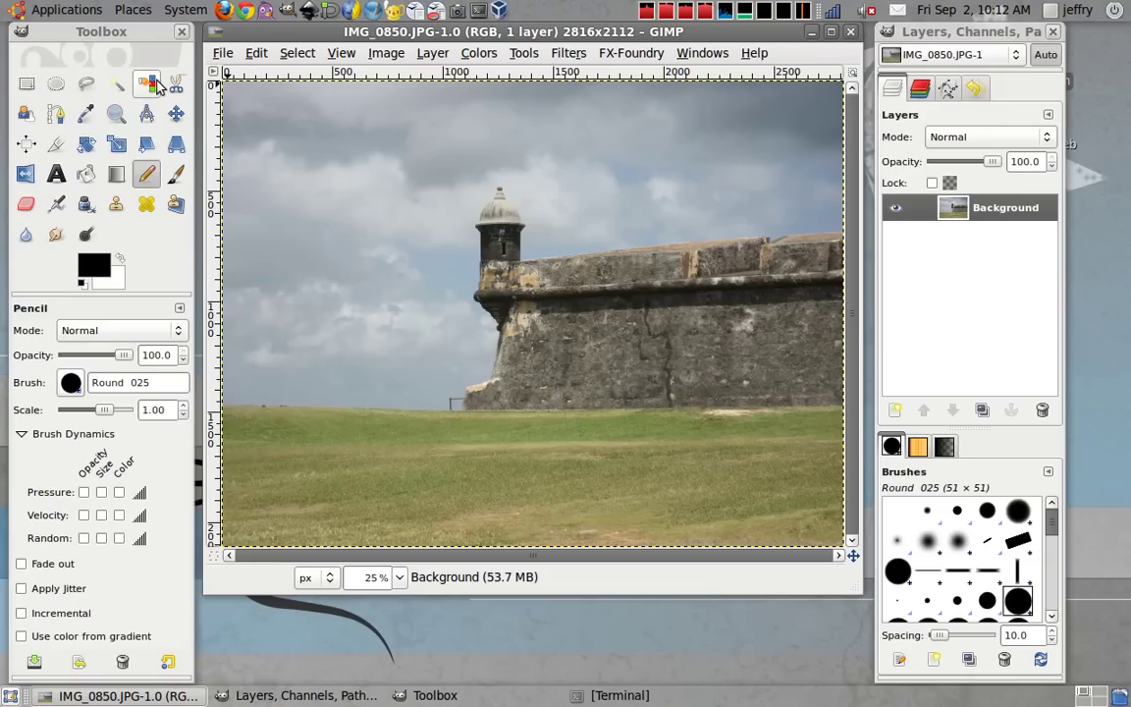
left_click(26, 84)
- Try rectangular, elliptical and freehand selections across the sky near the tower
mouse_move(256, 124)
left_mouse_down()
mouse_move(393, 185)
mouse_move(510, 194)
left_mouse_up()
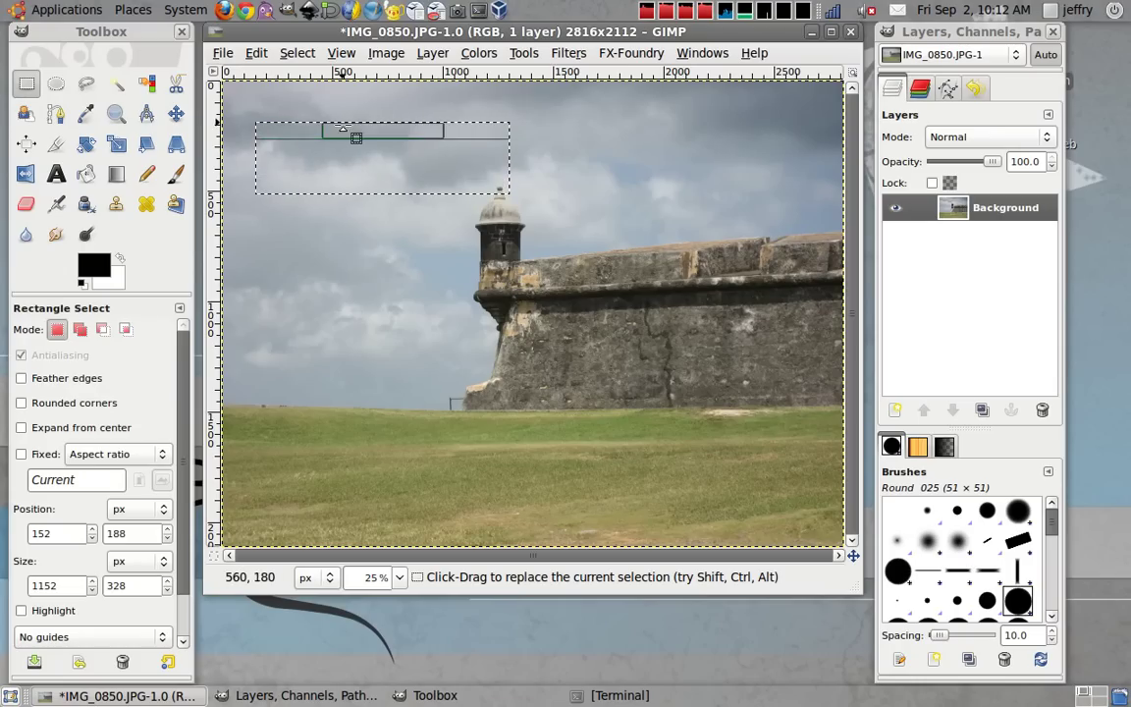
left_click(57, 86)
left_click_drag(280, 233, 415, 338)
left_click(86, 85)
mouse_move(291, 111)
left_mouse_down()
mouse_move(269, 158)
mouse_move(409, 204)
mouse_move(450, 254)
mouse_move(589, 145)
left_mouse_up()
left_click_drag(443, 108, 291, 111)
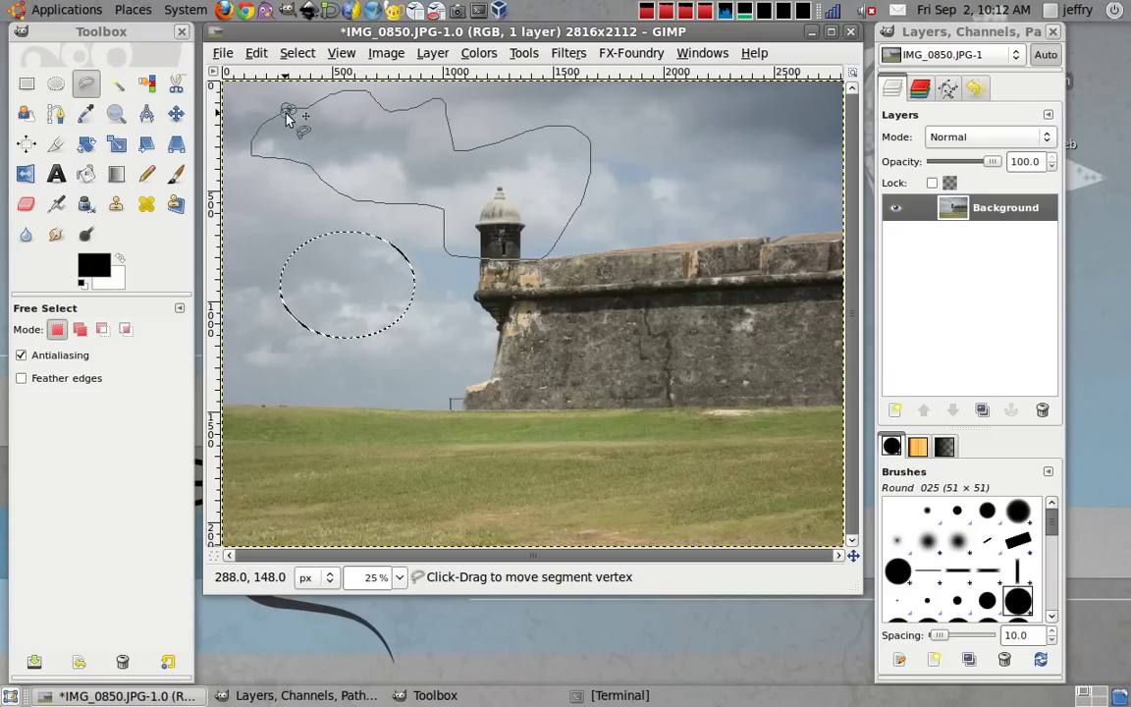
left_click(286, 110)
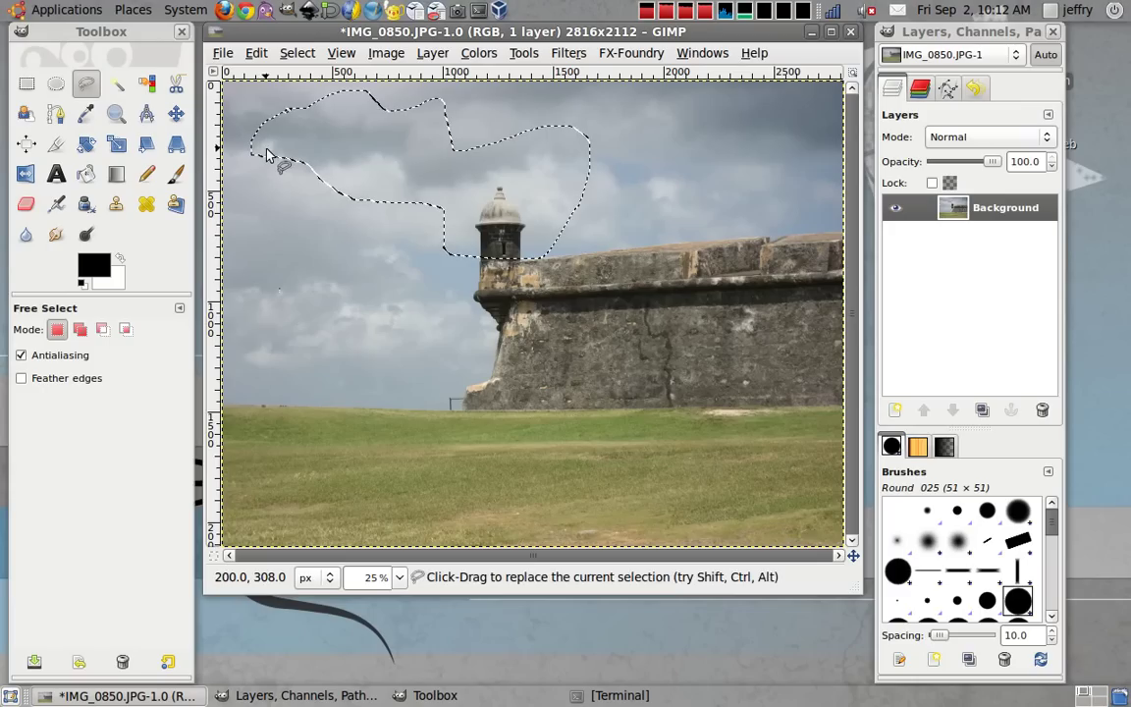
- Fuzzy-select the clouds around the tower, then Shift-add much more of the sky
left_click(118, 87)
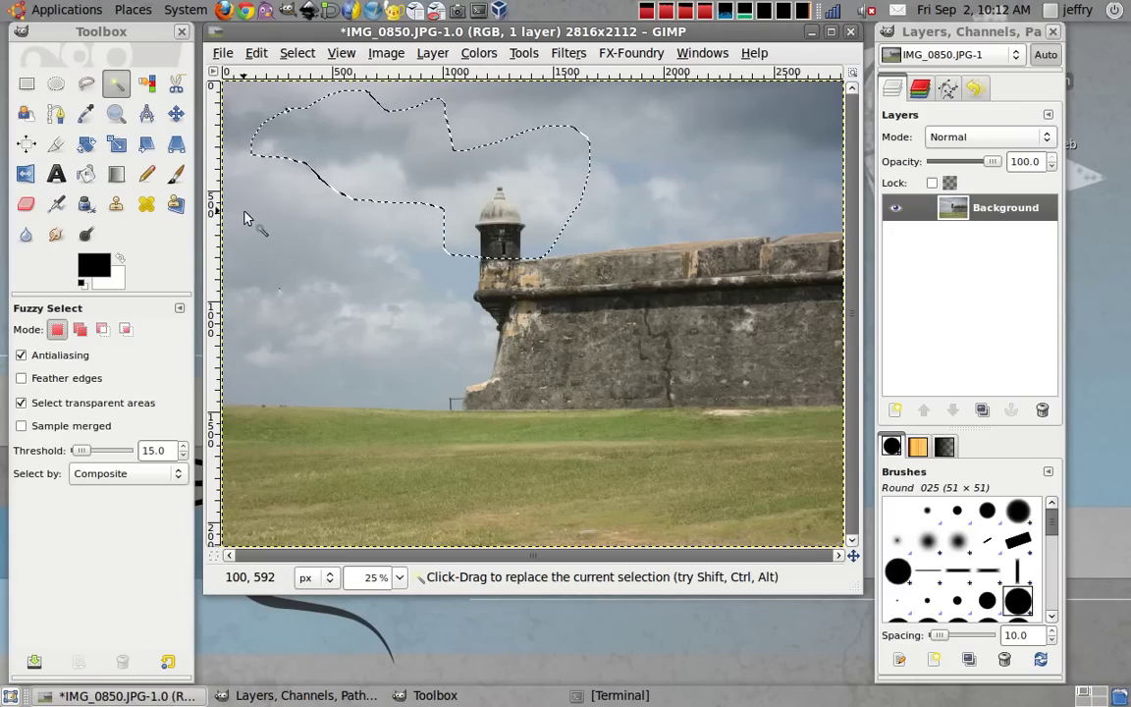
left_click_drag(288, 243, 411, 218)
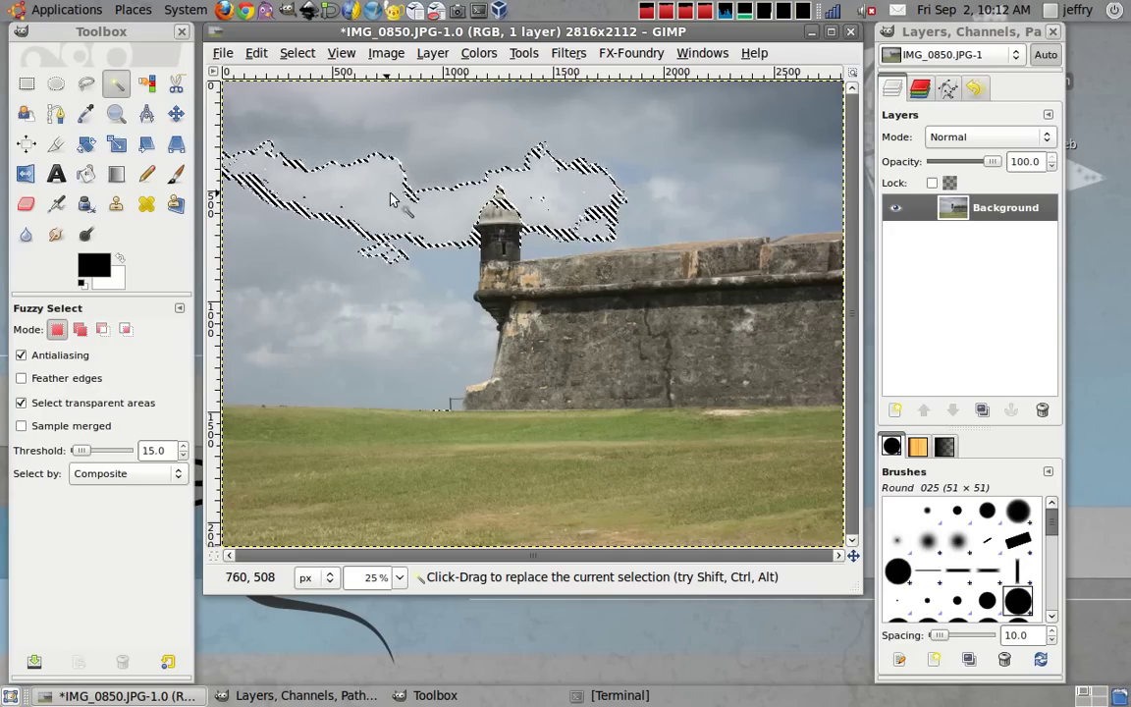
key("shift")
left_click(356, 315, "shift")
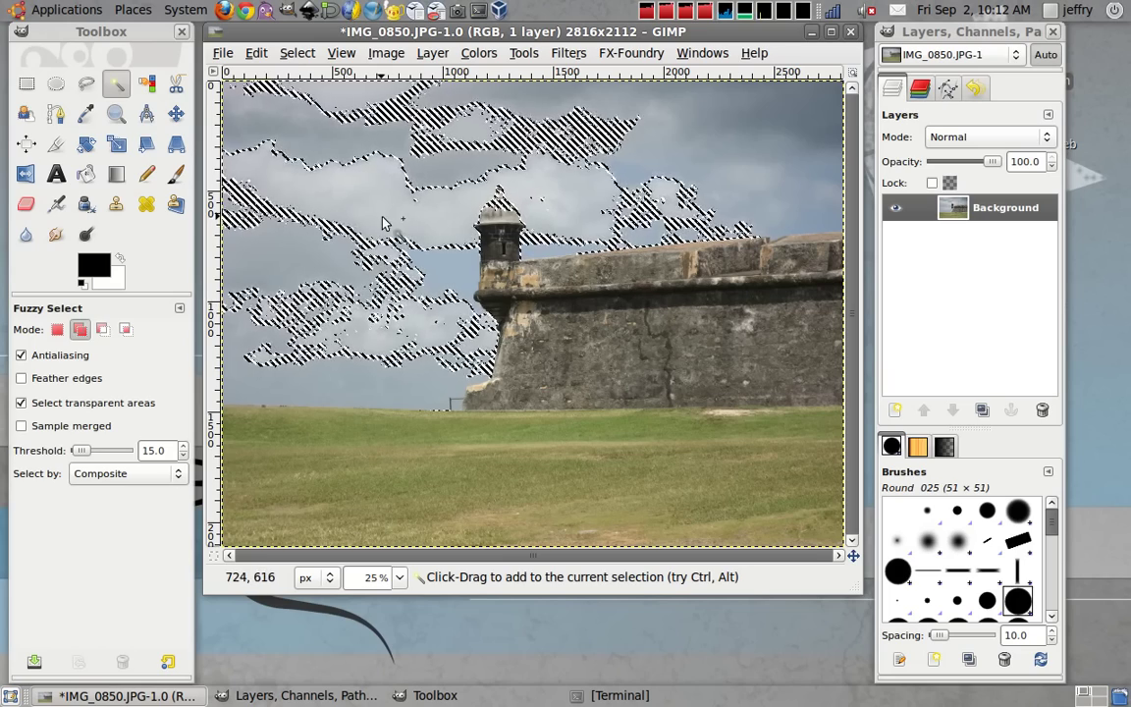
left_click(146, 84)
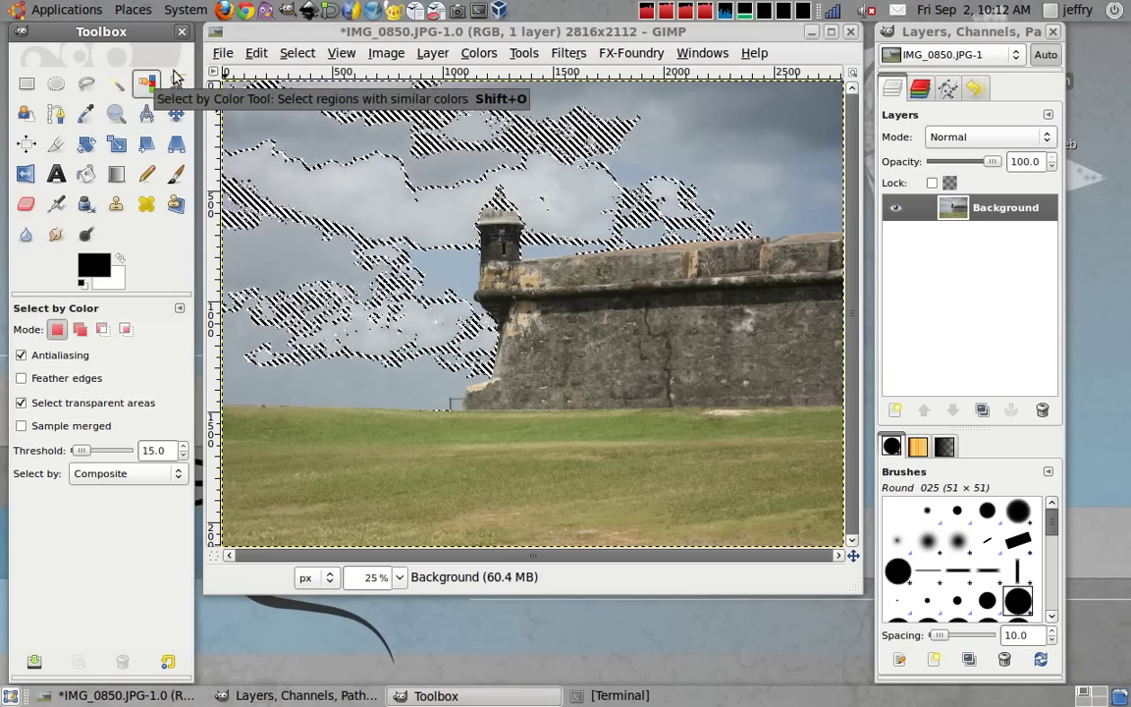
- Clear the selection, then select by colour the sky and finally the dark upper-right clouds
left_click(298, 53)
left_click(324, 94)
left_click(150, 88)
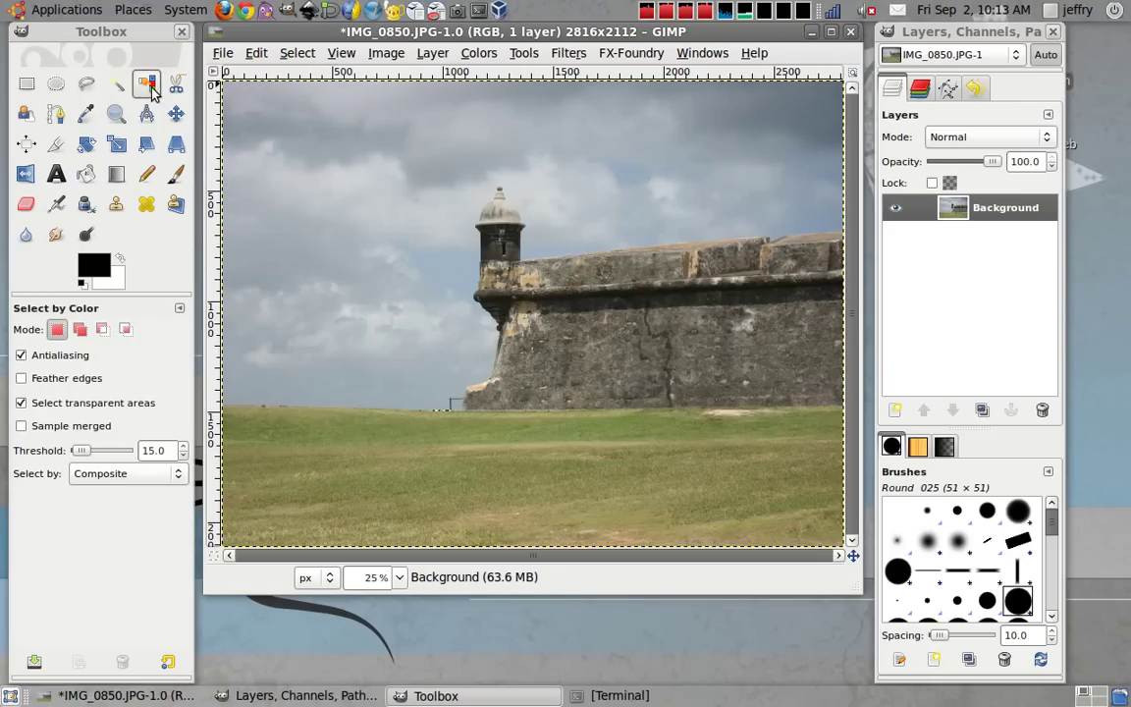
left_click(355, 180)
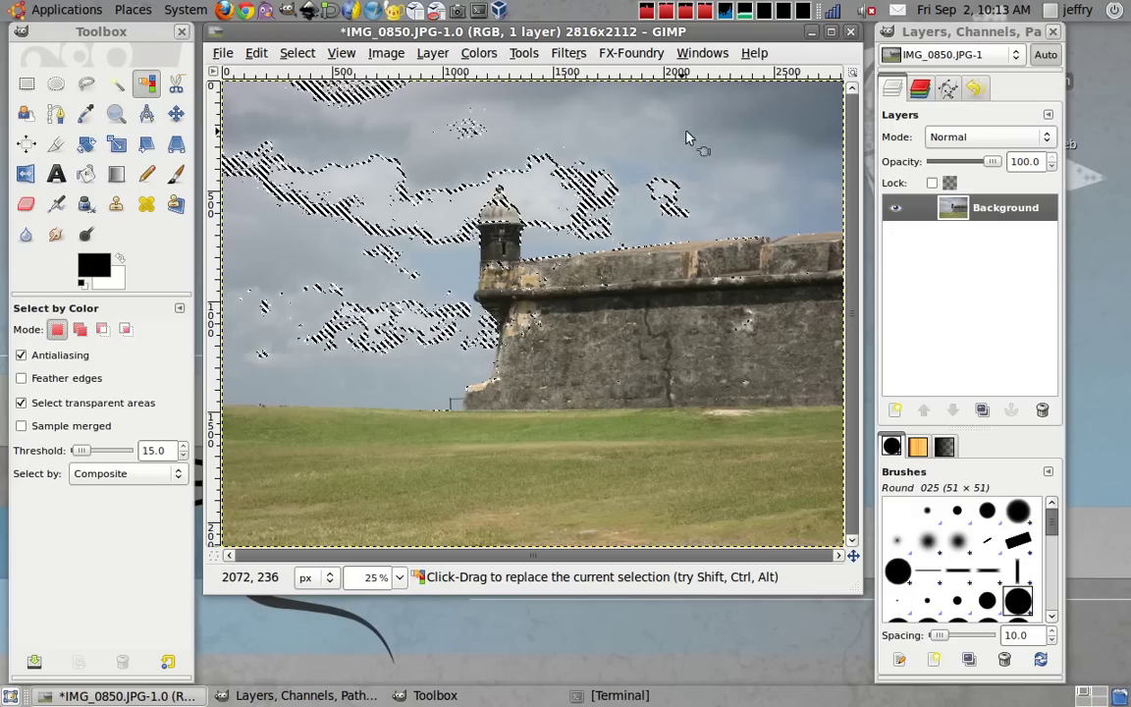
left_click(754, 112)
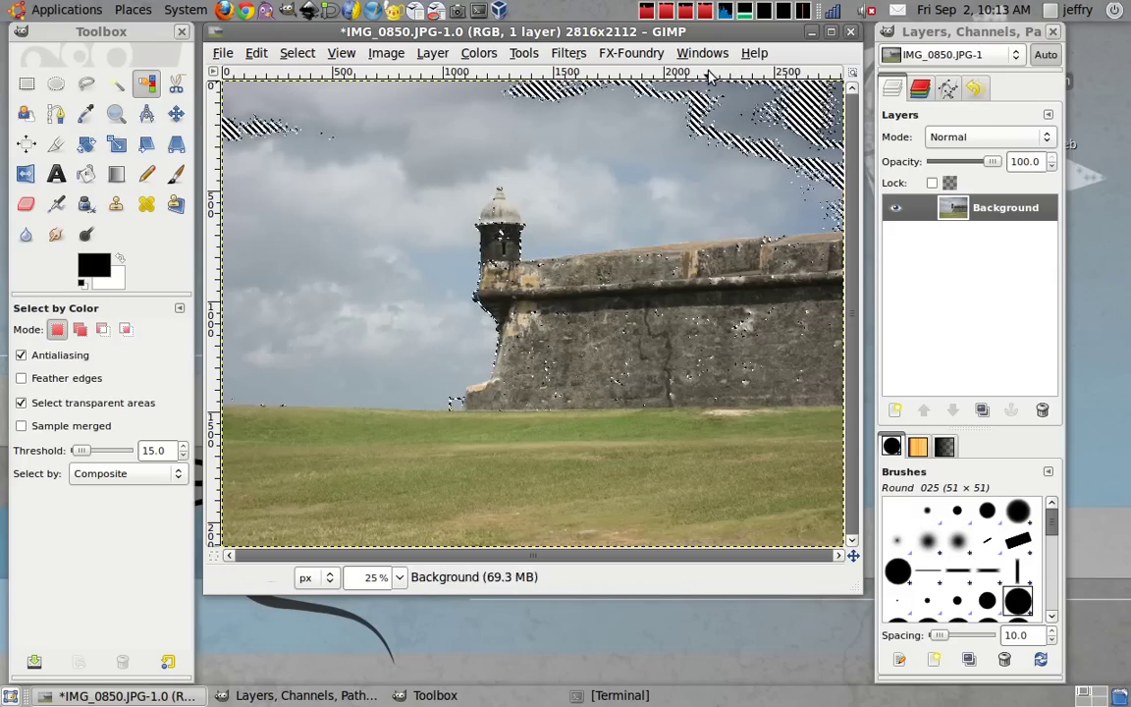
left_click(59, 115)
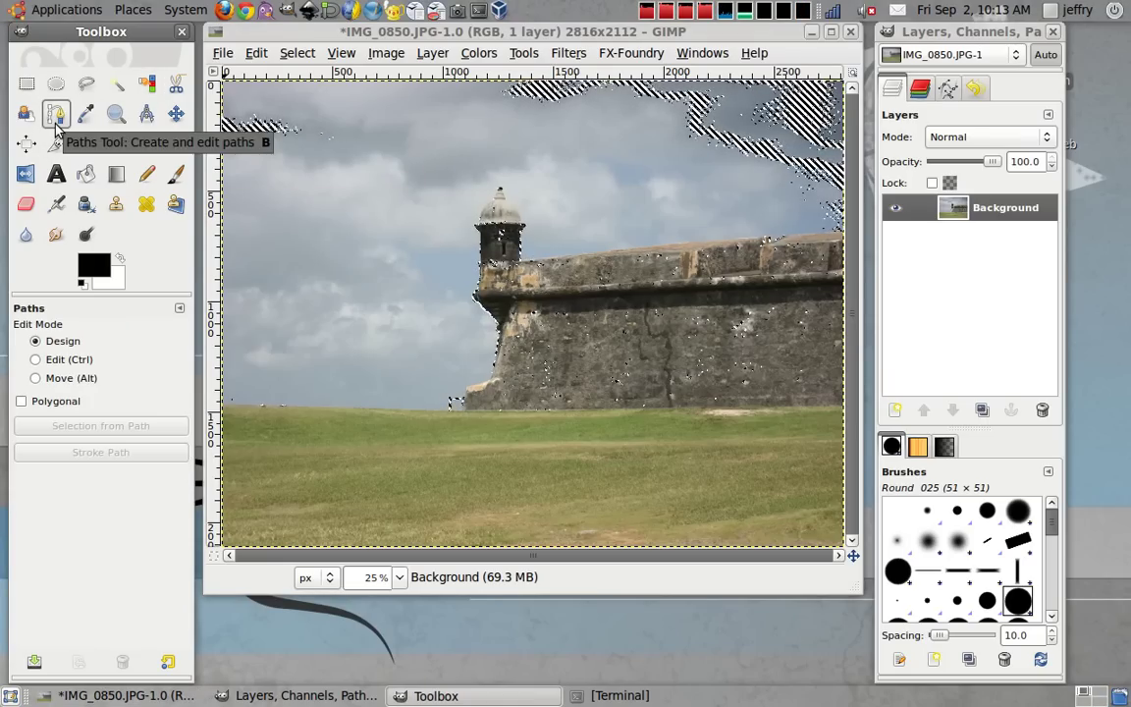
- Clear the selection and start a curved path in the sky left of the tower
left_click(297, 52)
left_click(313, 98)
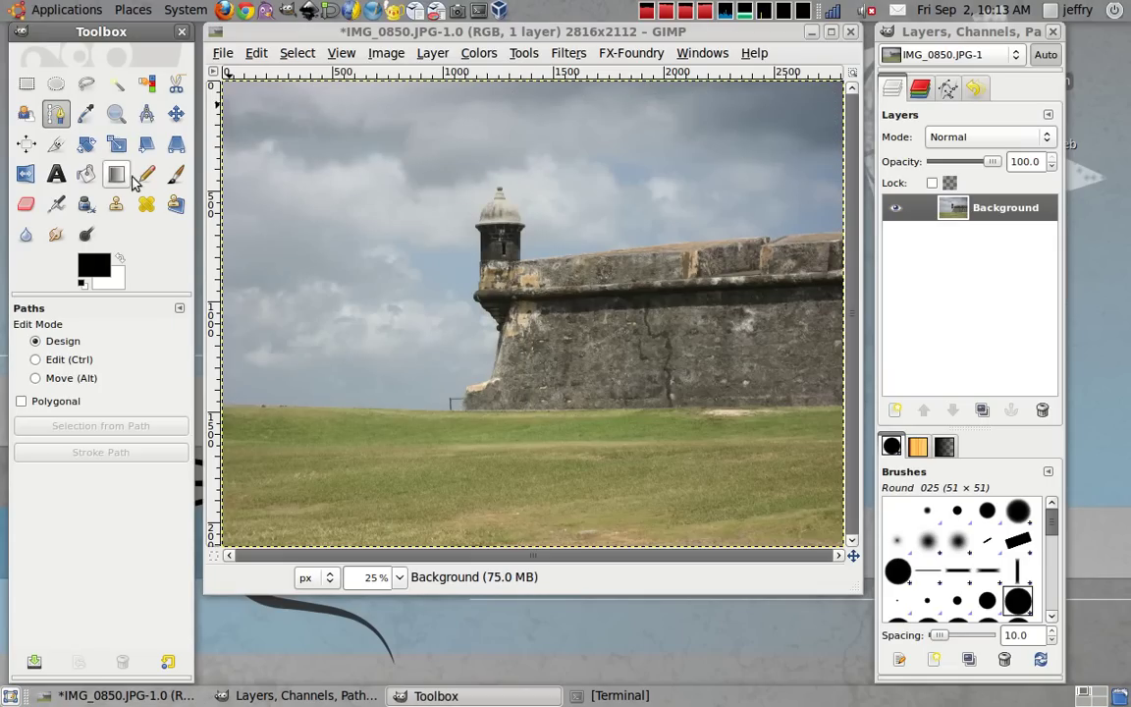
left_click_drag(284, 247, 286, 162)
left_click(412, 144)
left_click(404, 172)
left_click_drag(424, 229, 410, 263)
- Finish and close the path, then convert it into a selection
left_click(381, 272)
left_click_drag(334, 224, 299, 252)
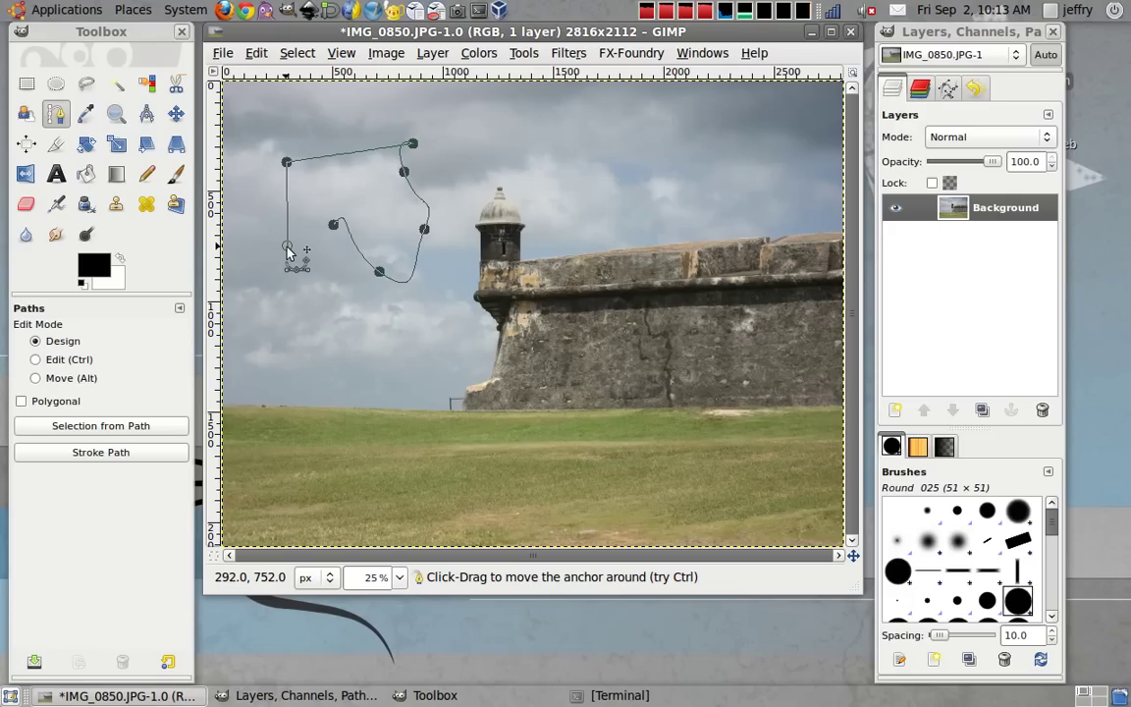
left_click(286, 248, "ctrl")
key("Return")
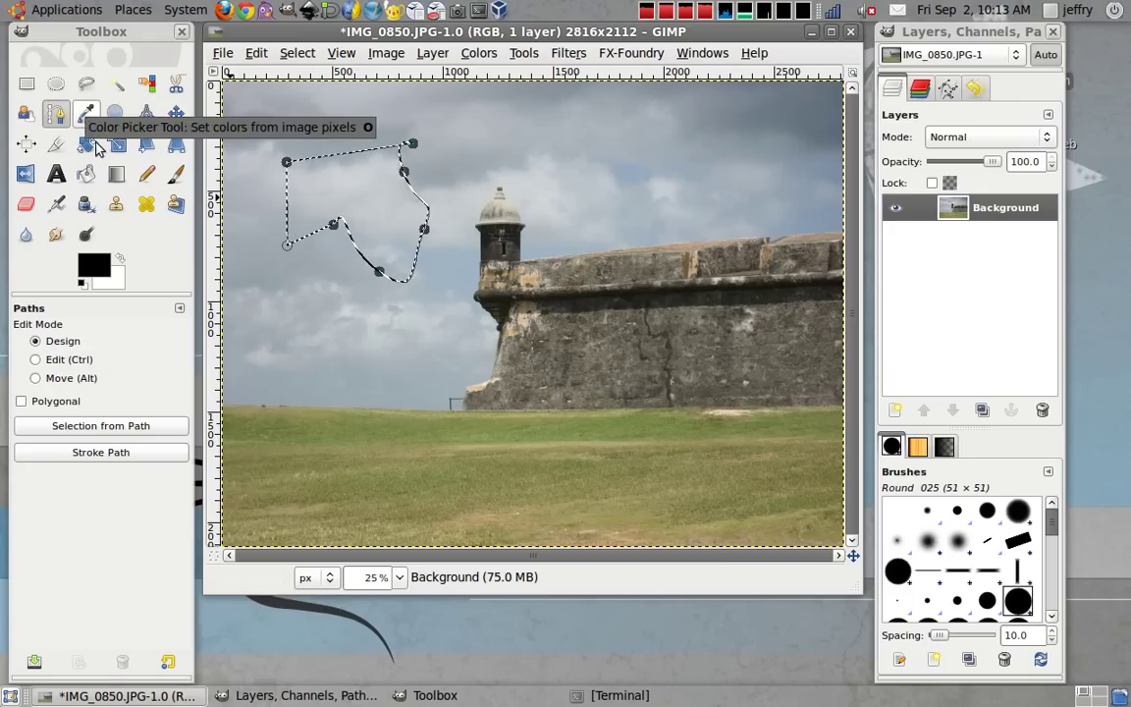
left_click(176, 174)
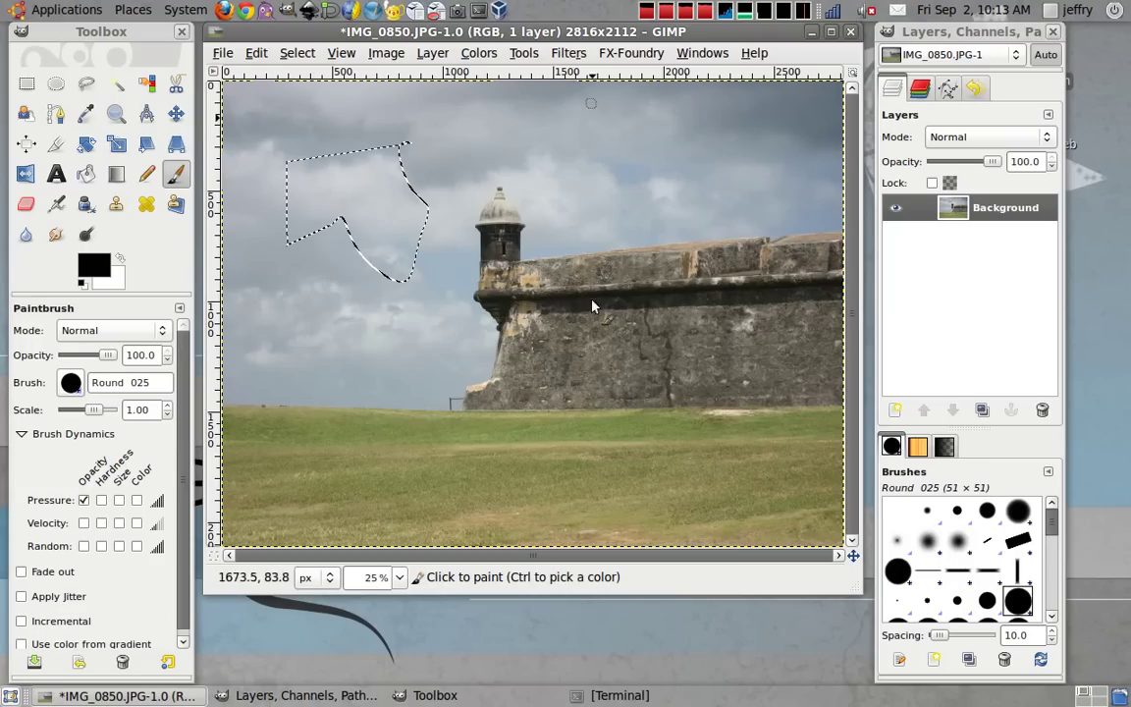
- Paint black strokes inside the sky outline, then undo them
mouse_move(412, 186)
left_mouse_down()
mouse_move(270, 327)
mouse_move(351, 119)
mouse_move(344, 197)
left_mouse_up()
mouse_move(378, 147)
left_mouse_down()
mouse_move(339, 251)
mouse_move(324, 235)
left_mouse_up()
left_click_drag(329, 147, 310, 202)
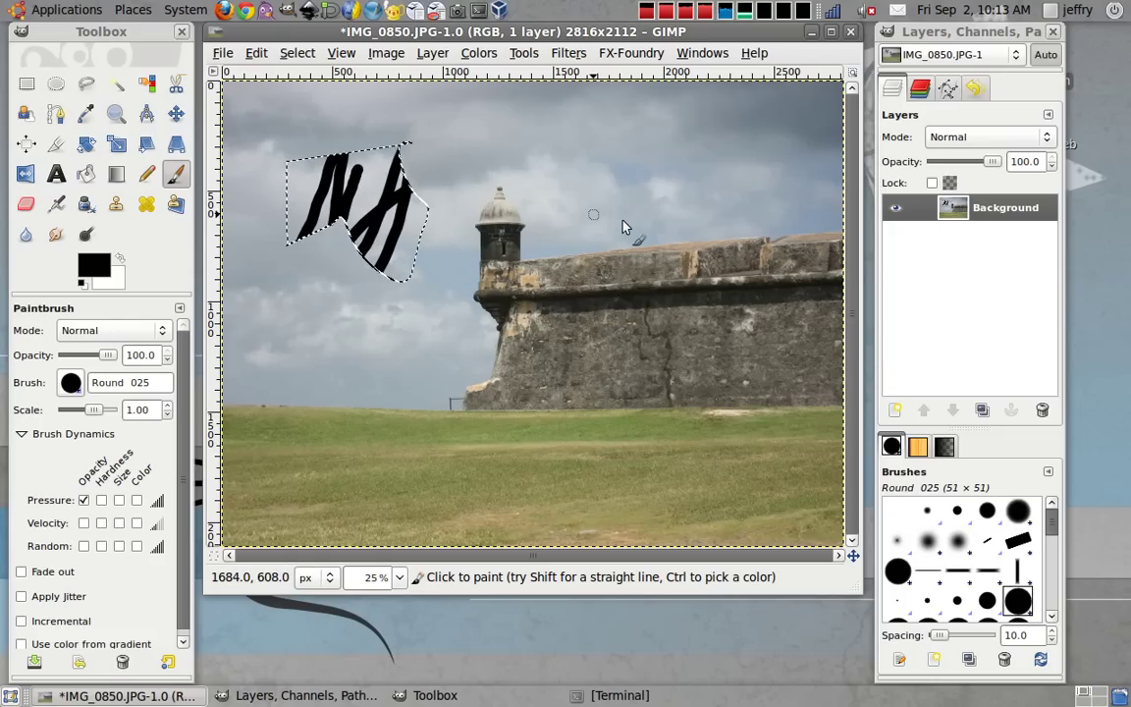
key("ctrl+z")
key("ctrl+z")
key("ctrl+z")
key("ctrl+z")
key("ctrl+z")
key("ctrl+z")
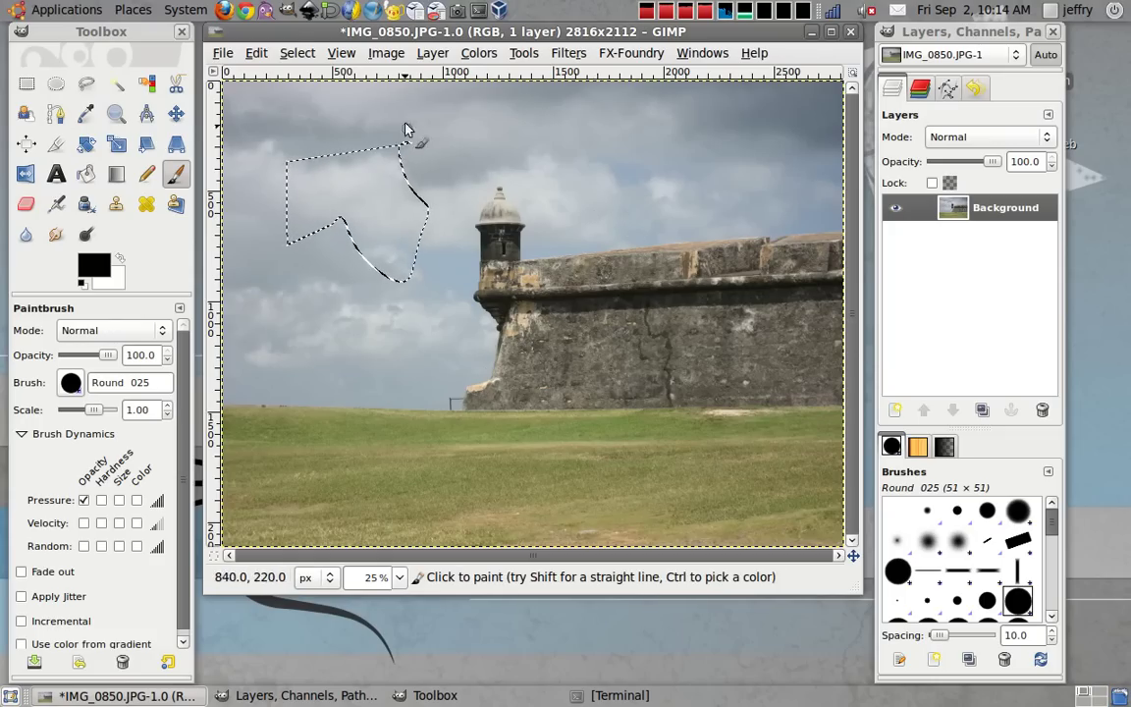
- Clear the selection with Select > None
left_click(298, 53)
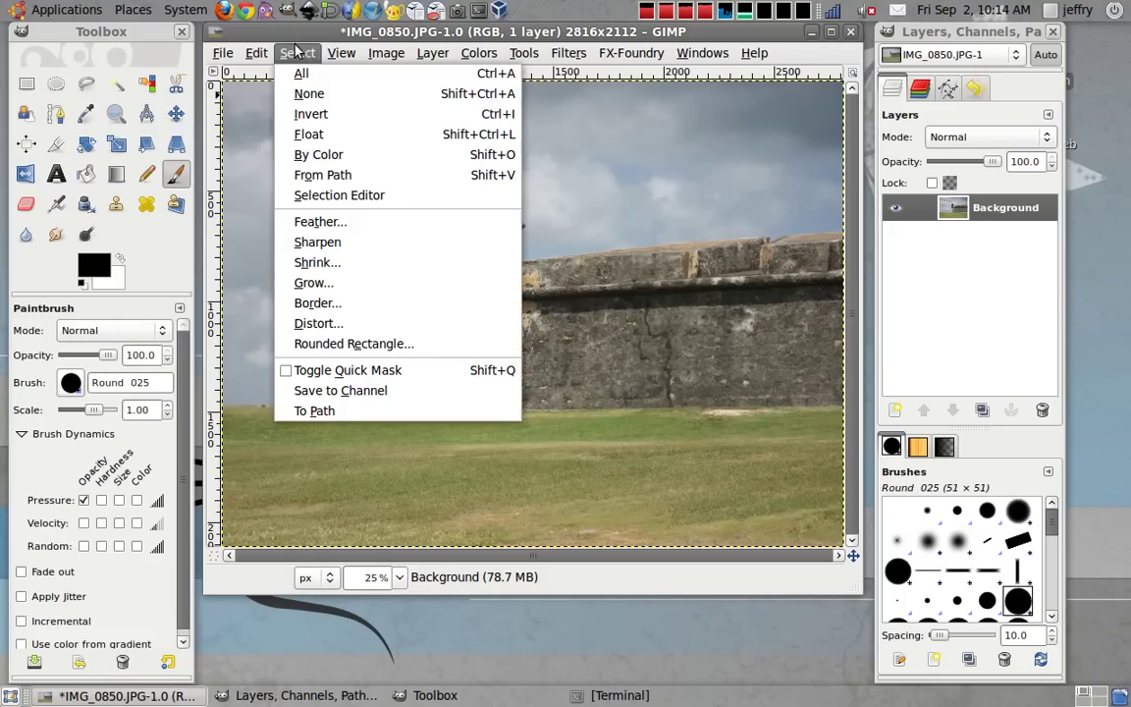
left_click(355, 98)
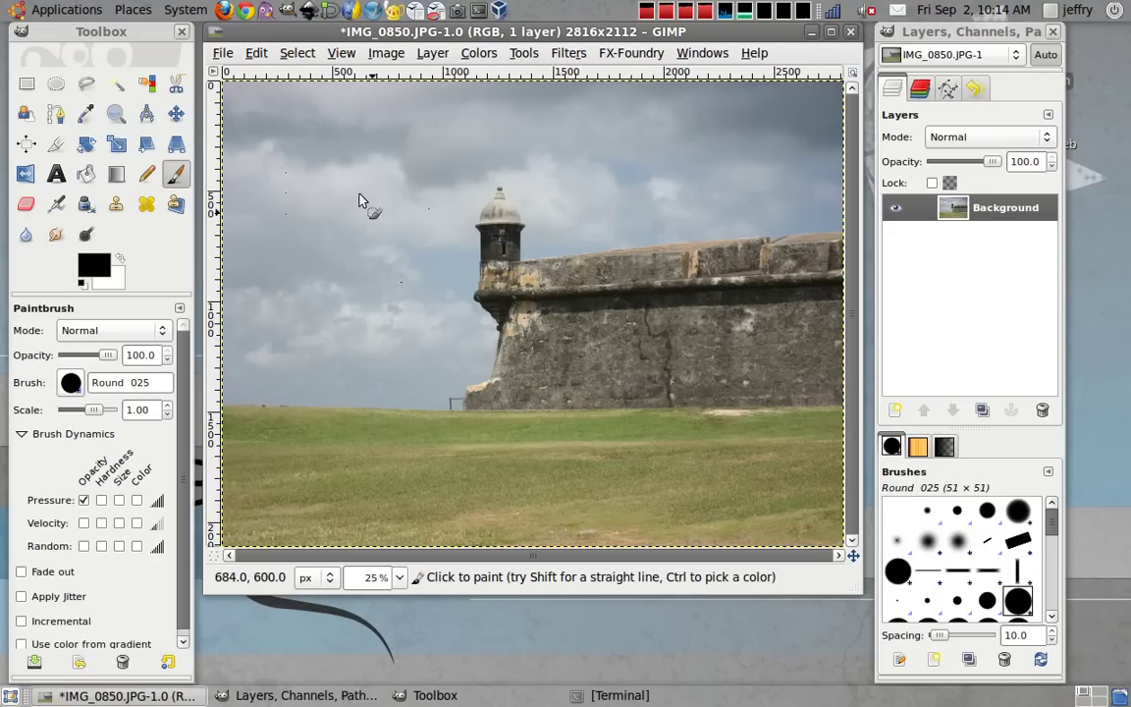
left_click(256, 53)
mouse_move(298, 53)
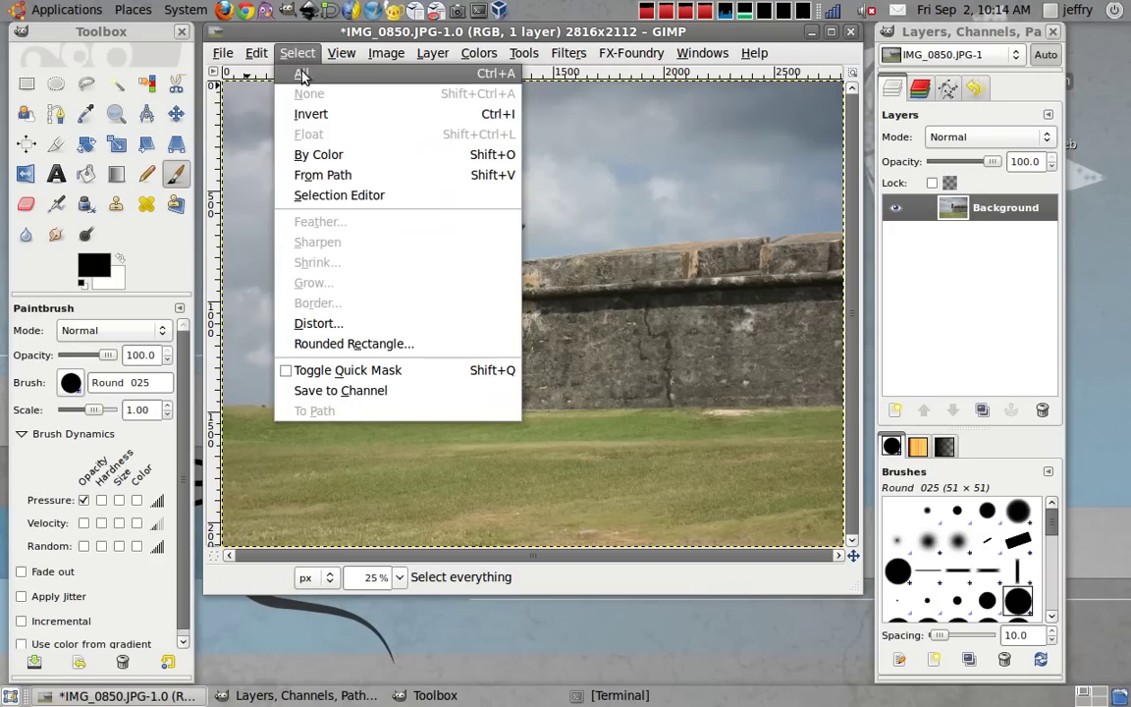
left_click(611, 37)
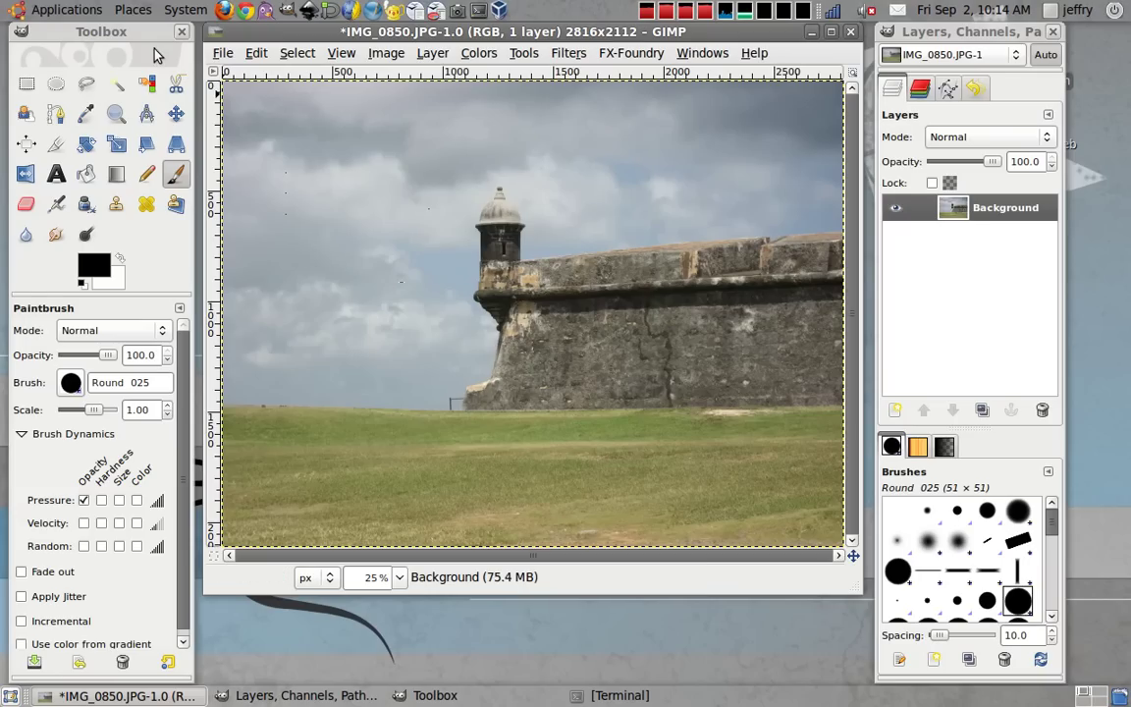
left_click(115, 114)
left_click(371, 202)
left_click(61, 383)
left_click(261, 310)
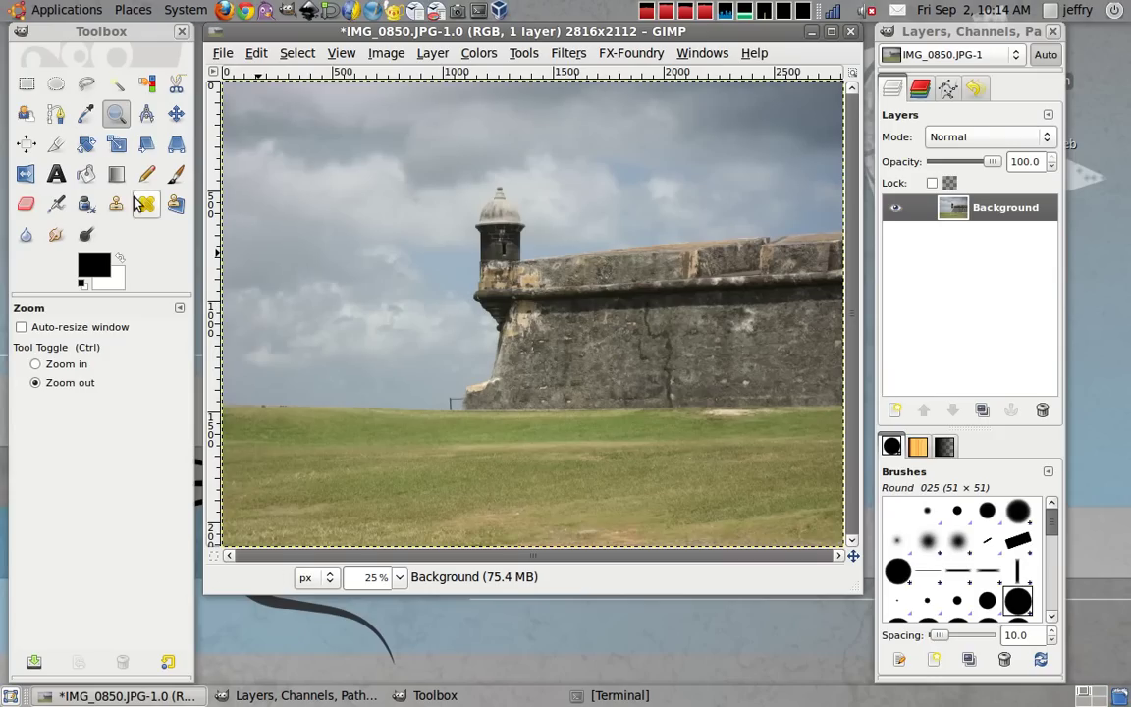
left_click(175, 114)
left_click_drag(408, 238, 346, 272)
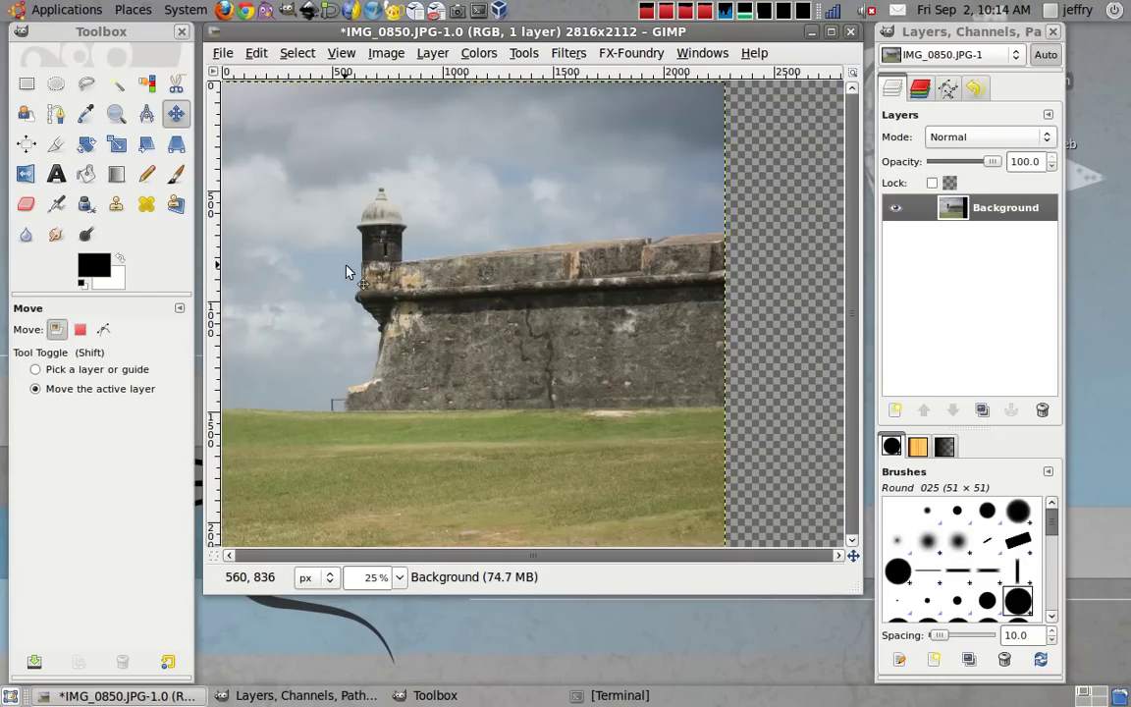
key("ctrl+z")
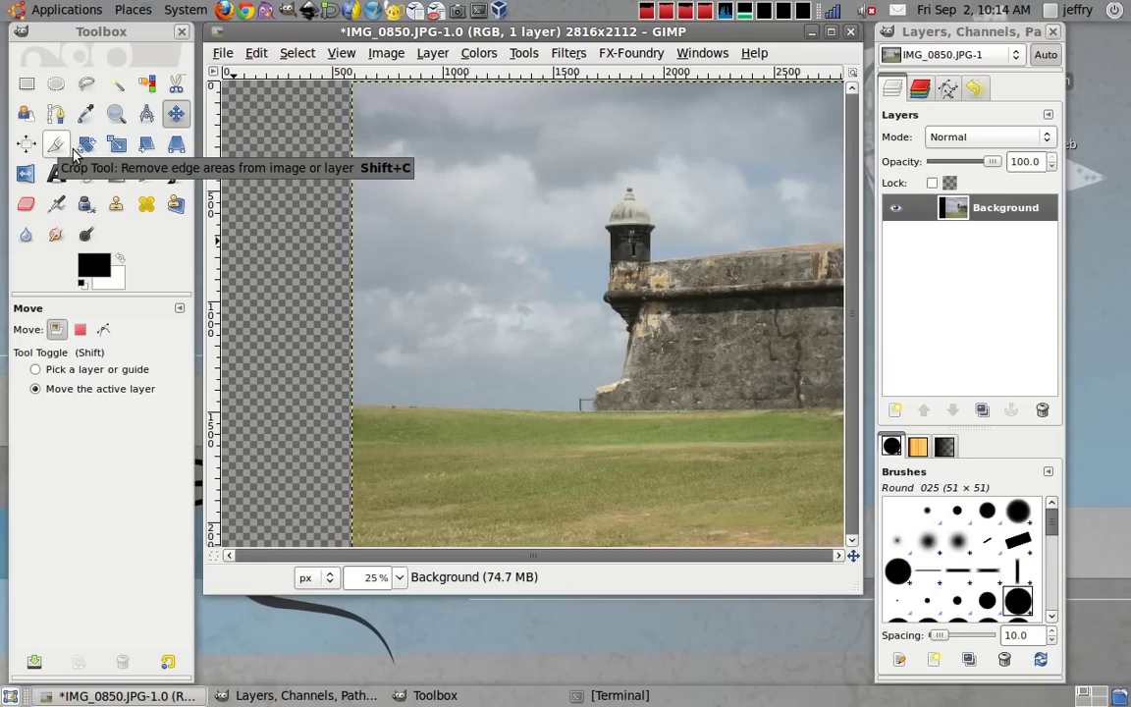
left_click(84, 145)
key("ctrl+z")
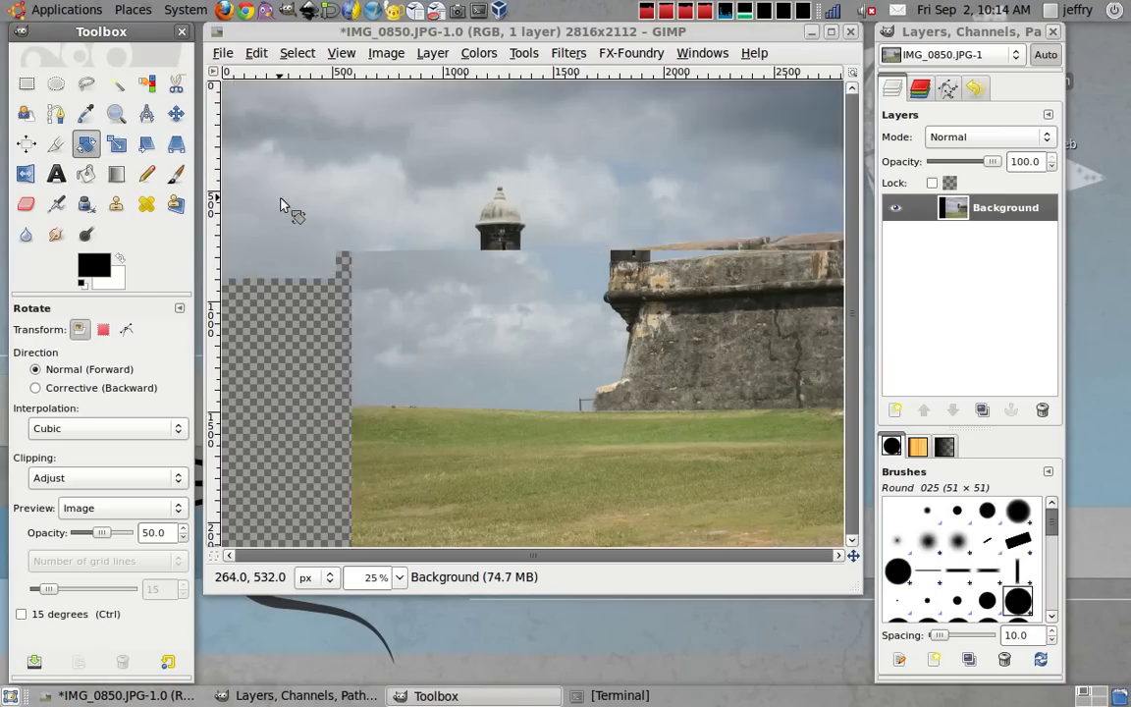
left_click(441, 222)
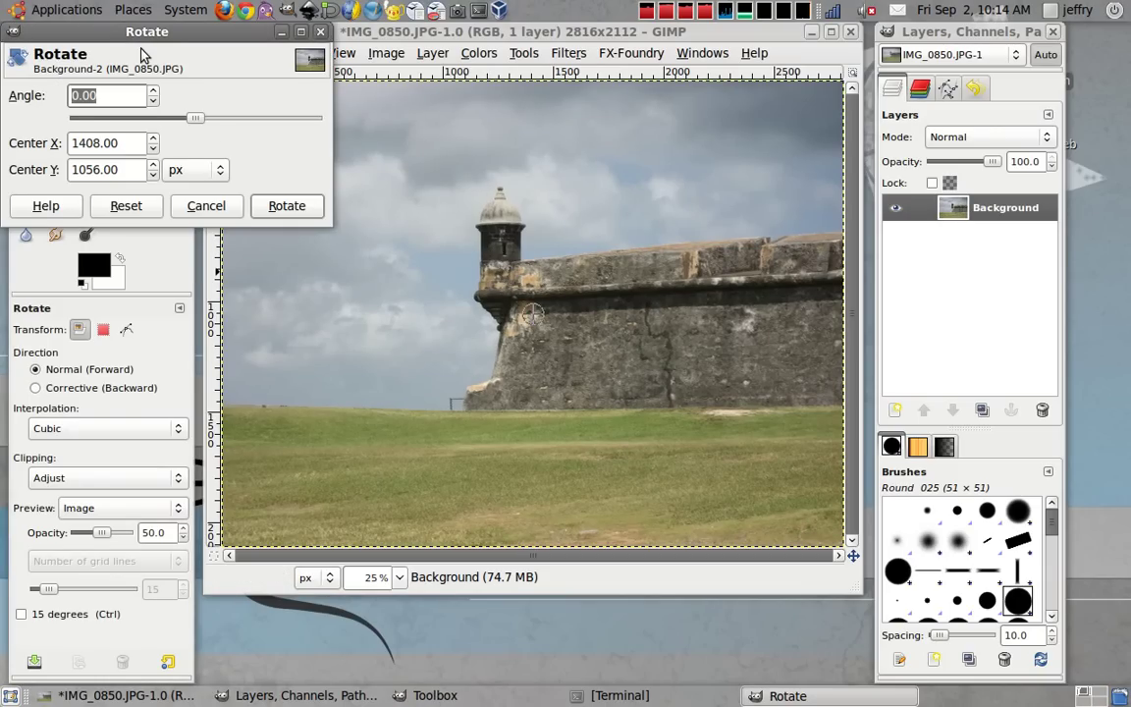
left_click_drag(143, 39, 169, 39)
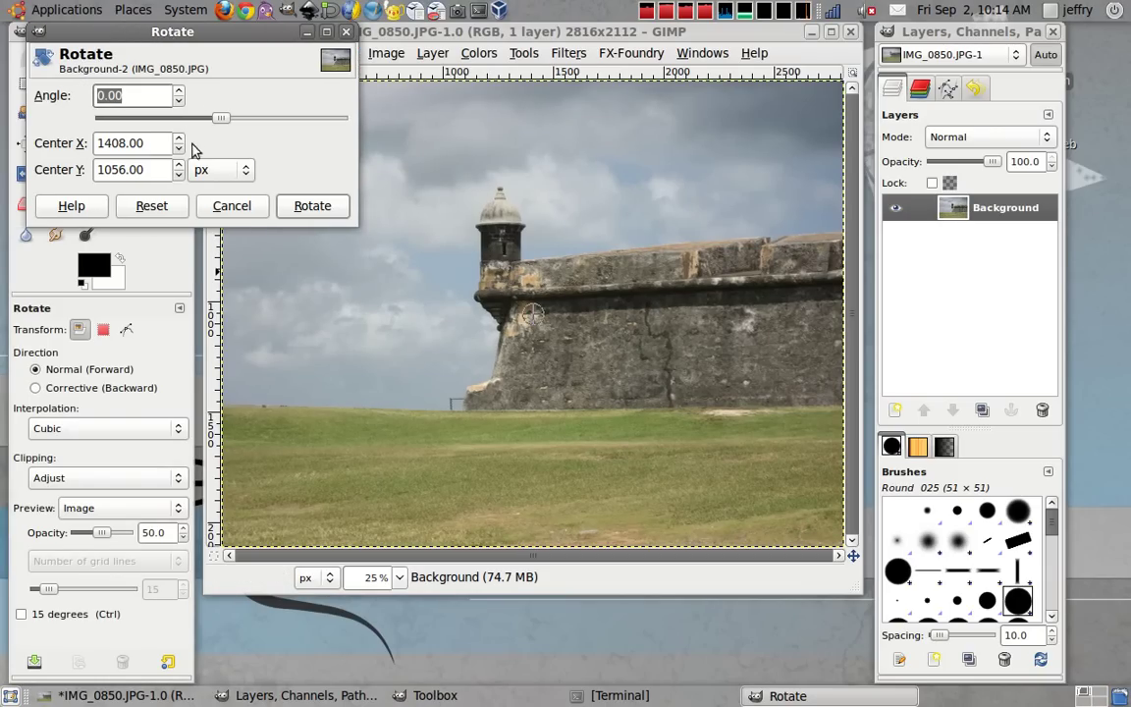
left_click_drag(216, 118, 243, 118)
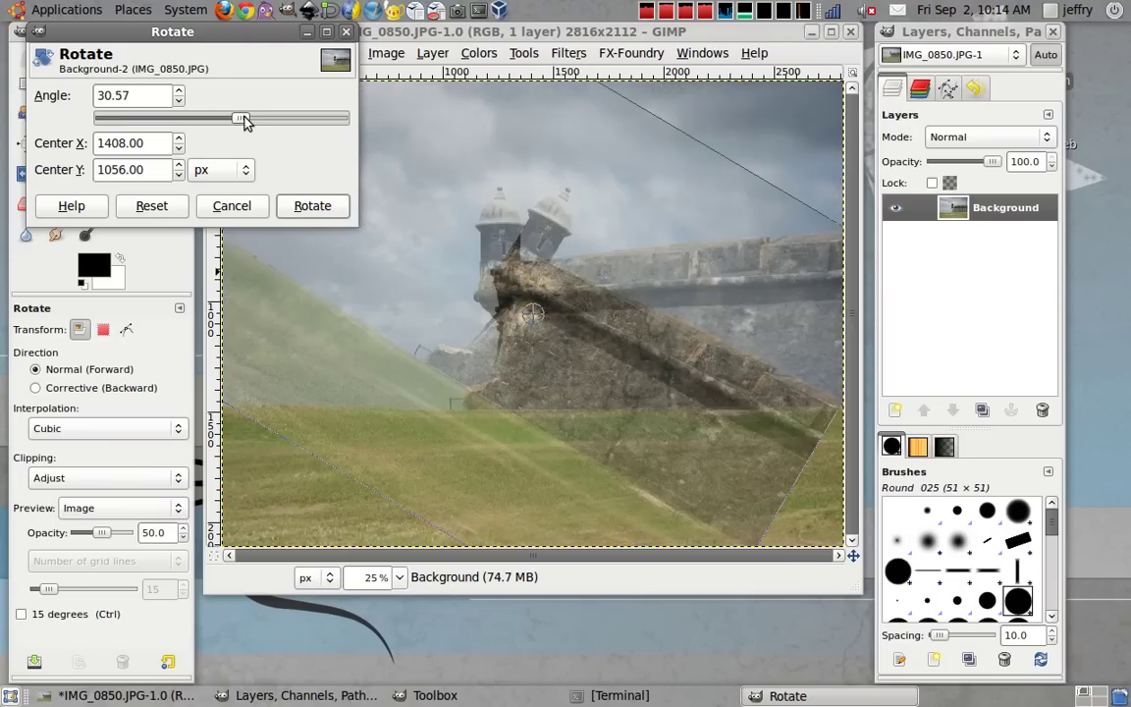
left_click(312, 205)
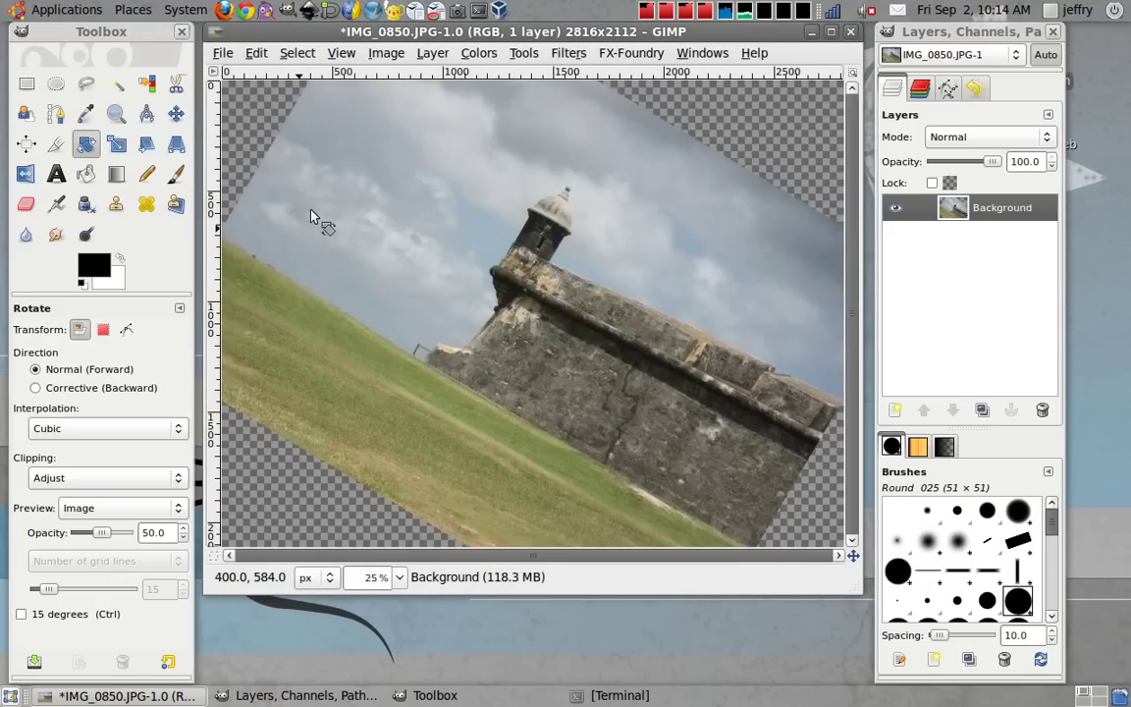
key("ctrl+z")
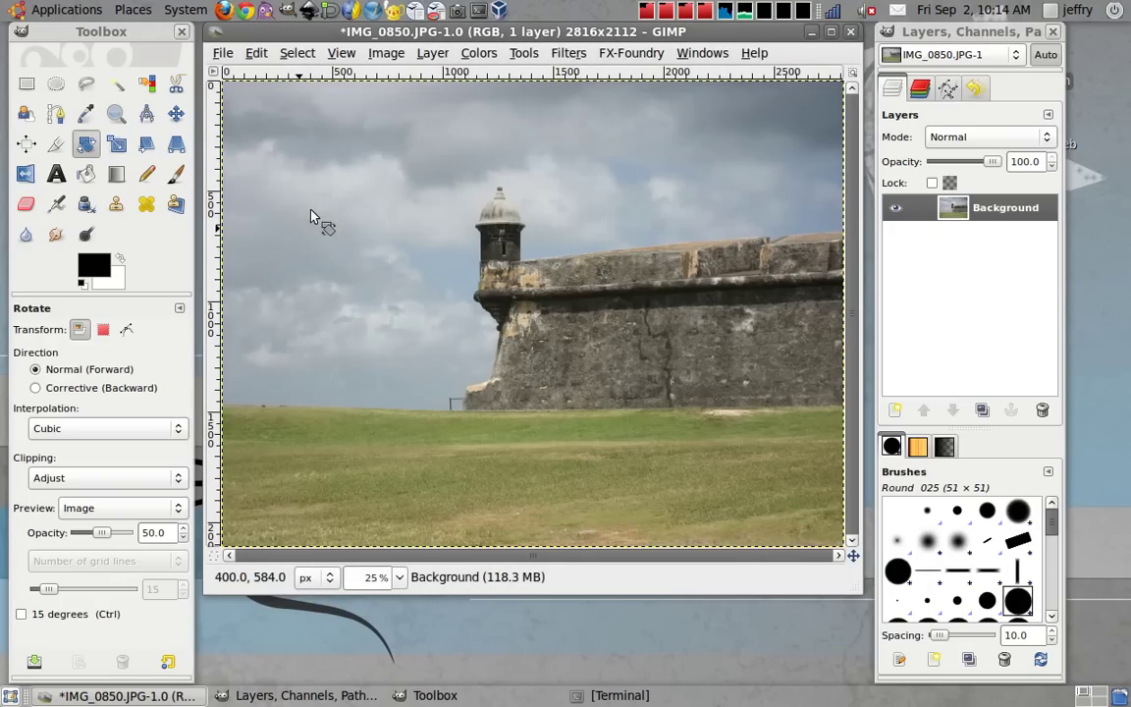
- Open the Scale dialog for the photo layer, try a 600 px width, then reset to 2816 × 2112
left_click(115, 145)
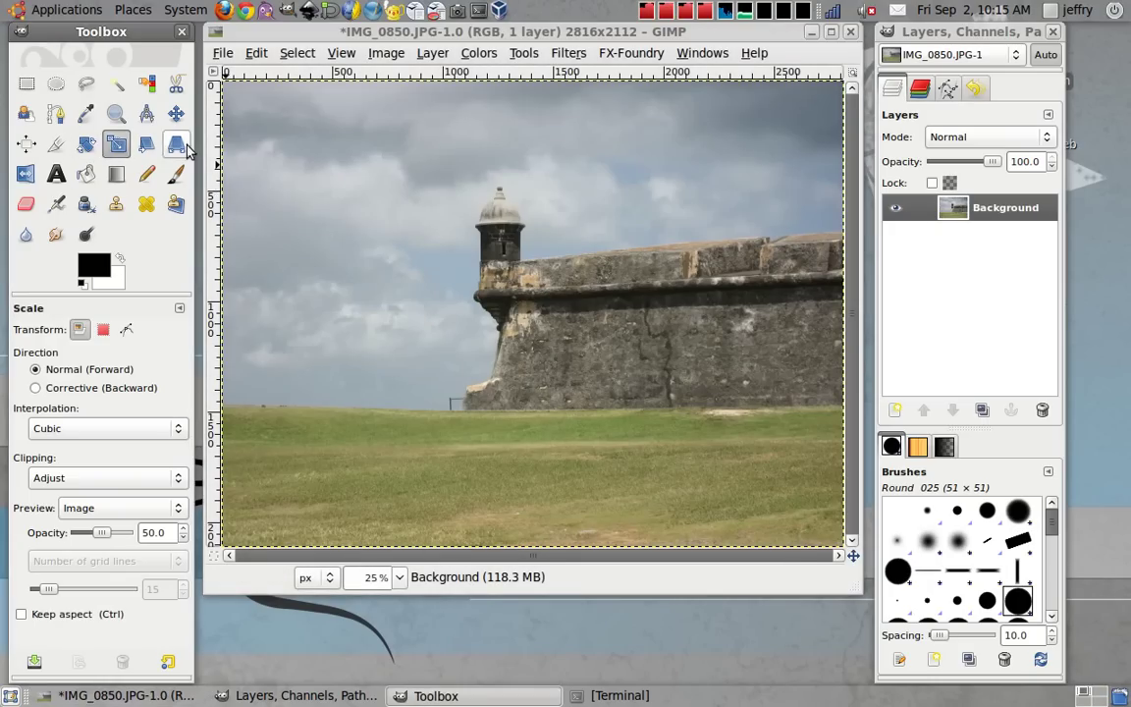
left_click(441, 257)
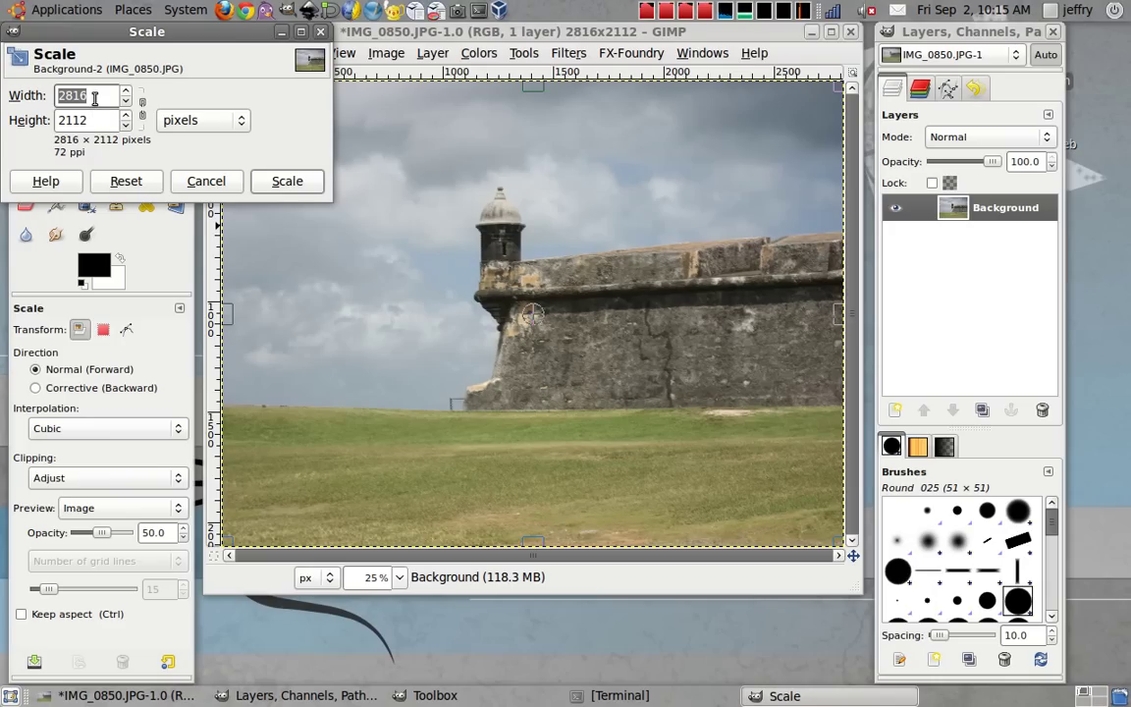
left_click(144, 116)
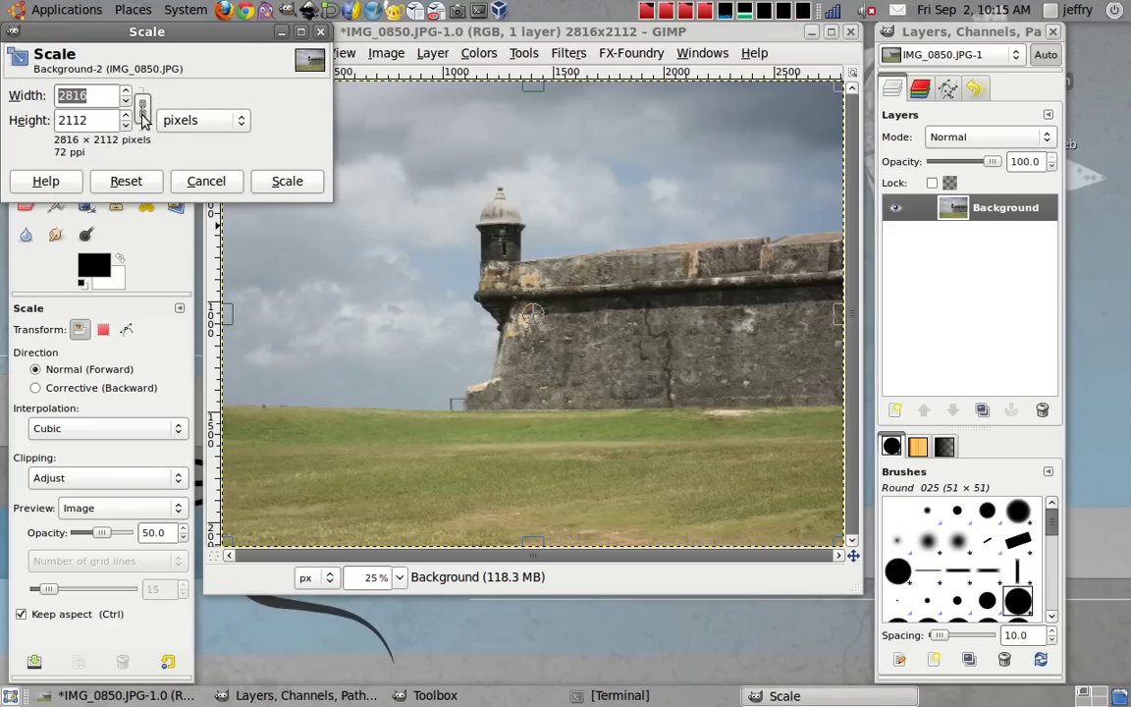
left_click(142, 117)
left_click(142, 122)
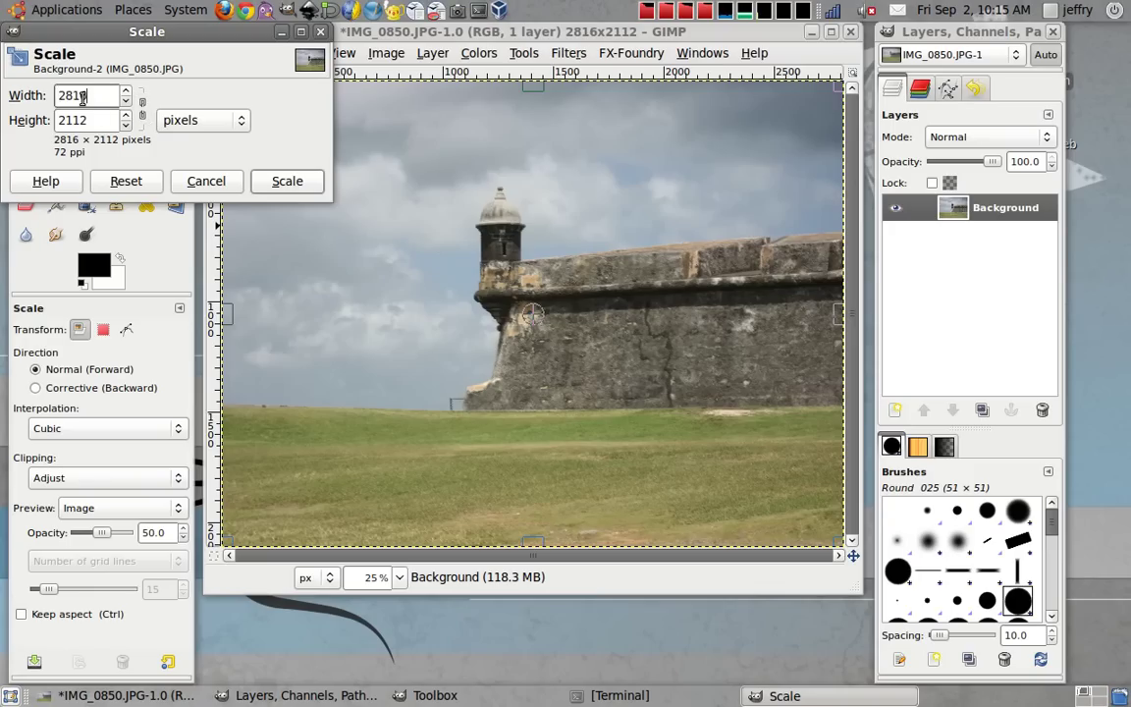
type("600")
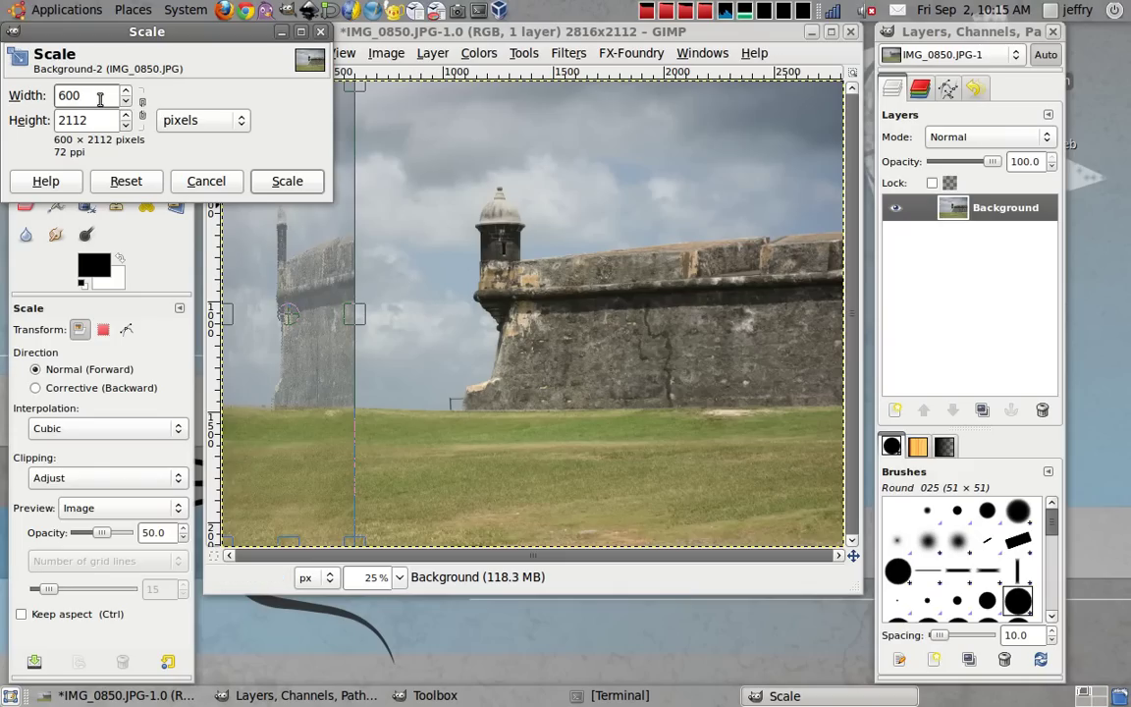
left_click(147, 180)
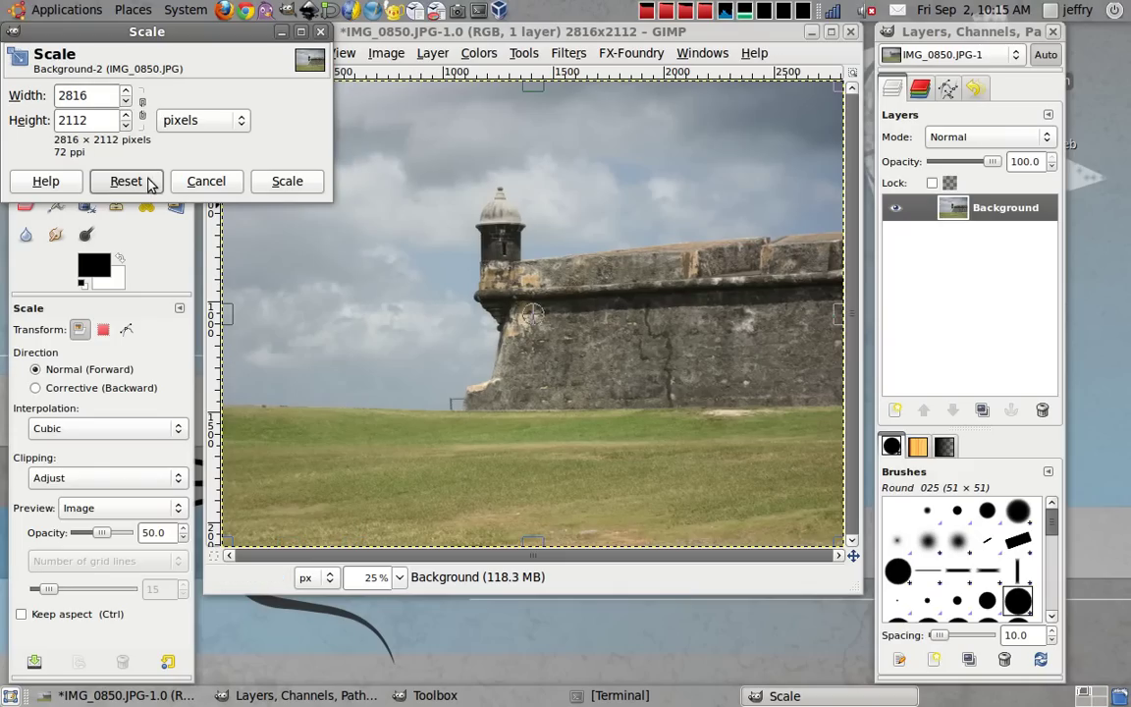
- Link the width and height, try entering 600 for width, then reset and close the Scale dialog
left_click(142, 106)
left_click_drag(88, 94, 2, 95)
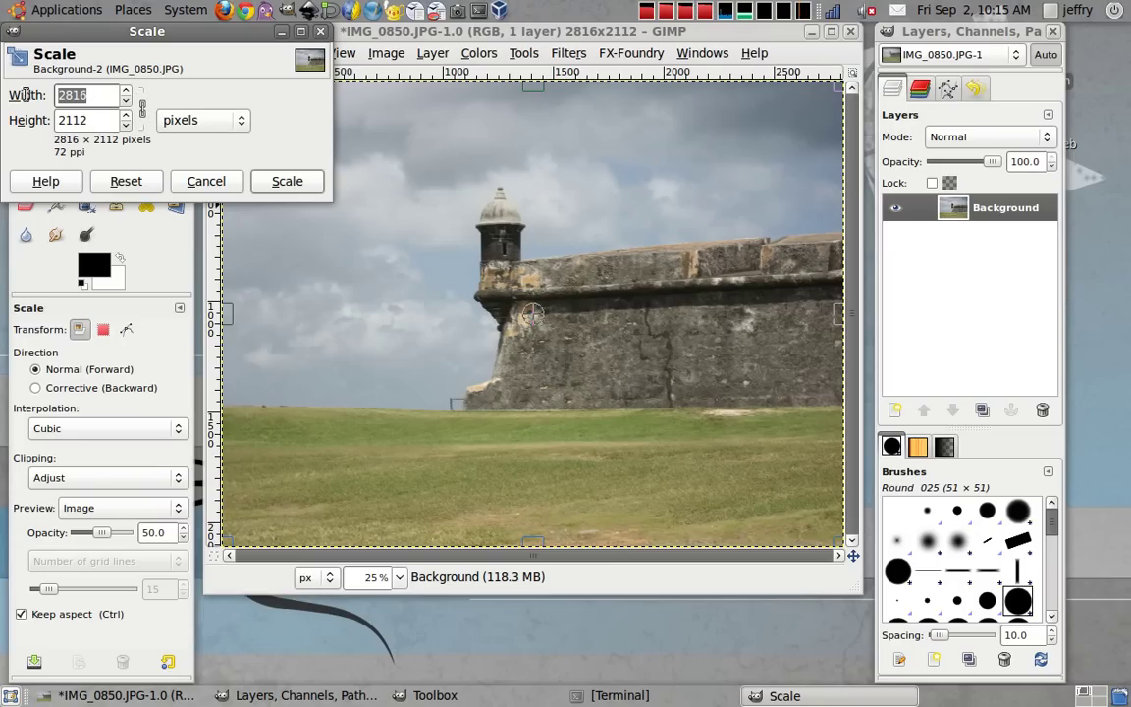
type("600")
left_click(125, 179)
left_click_drag(96, 94, 3, 94)
type("600")
left_click_drag(99, 99, 6, 96)
key("BackSpace")
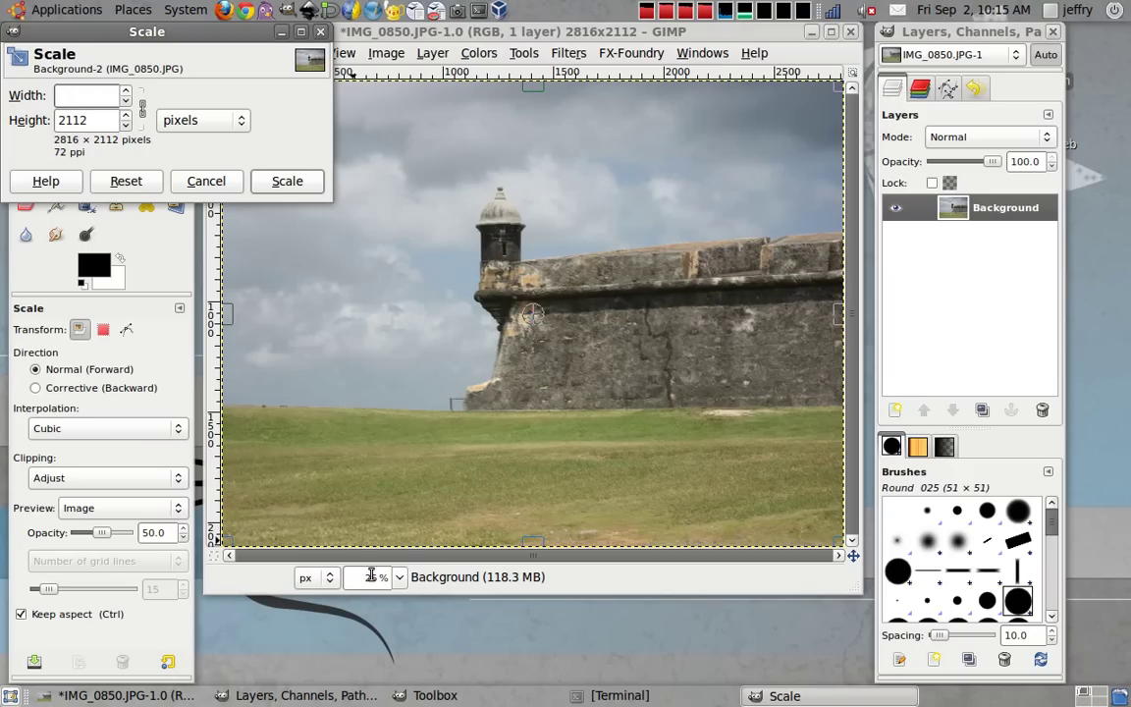
left_click(125, 180)
key("Escape")
- Scale the photo layer to 600 × 450, then undo the scaling
left_click(343, 282)
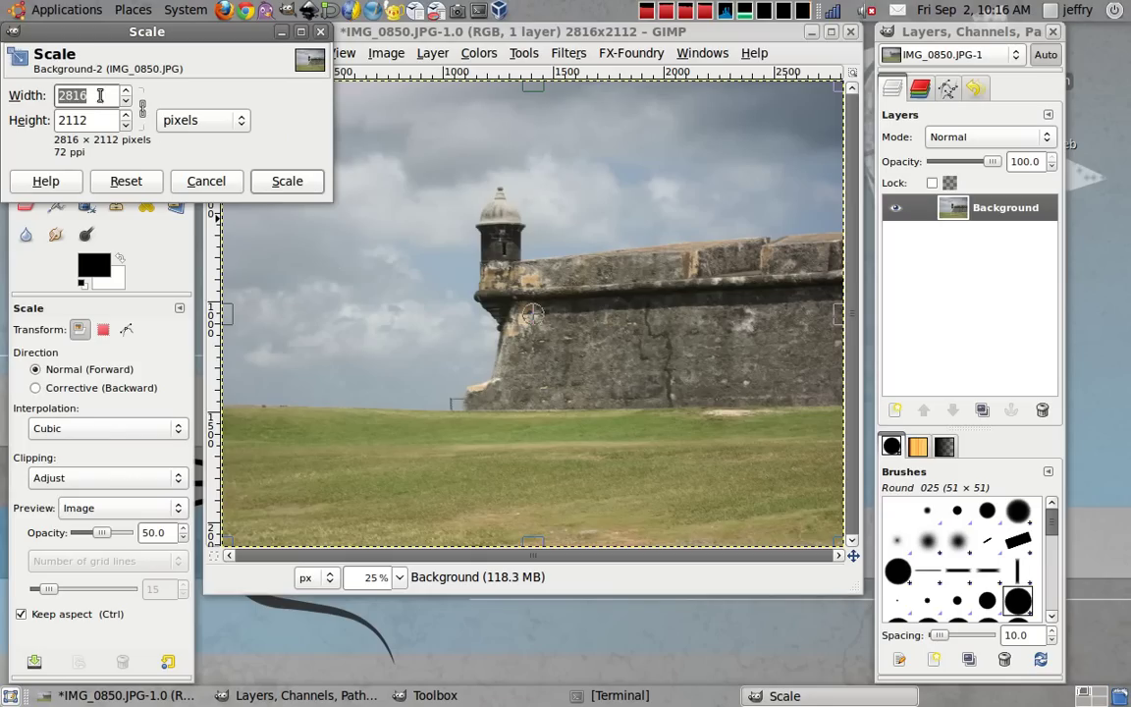
type("6")
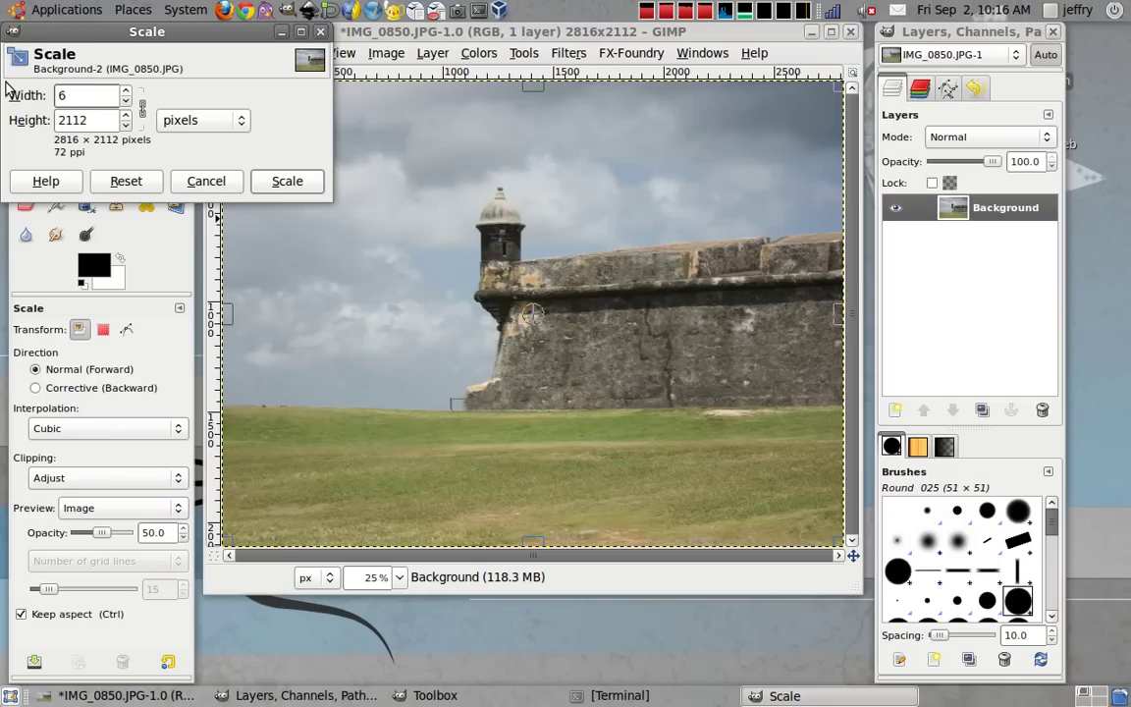
type("66")
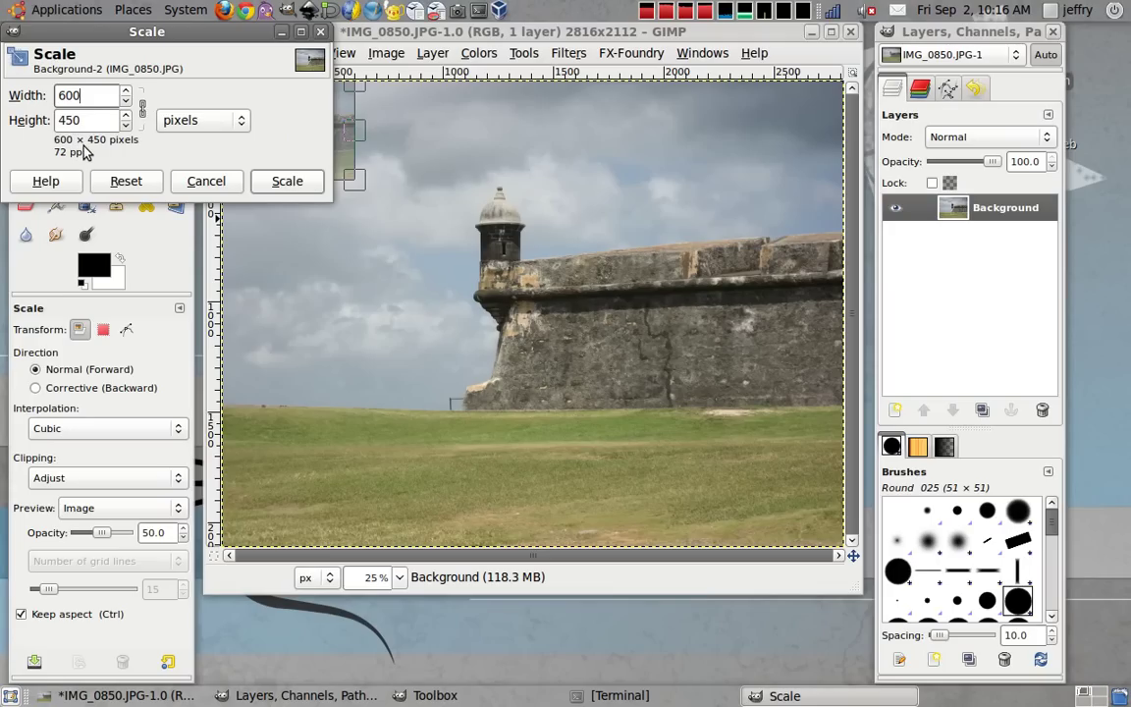
left_click(284, 182)
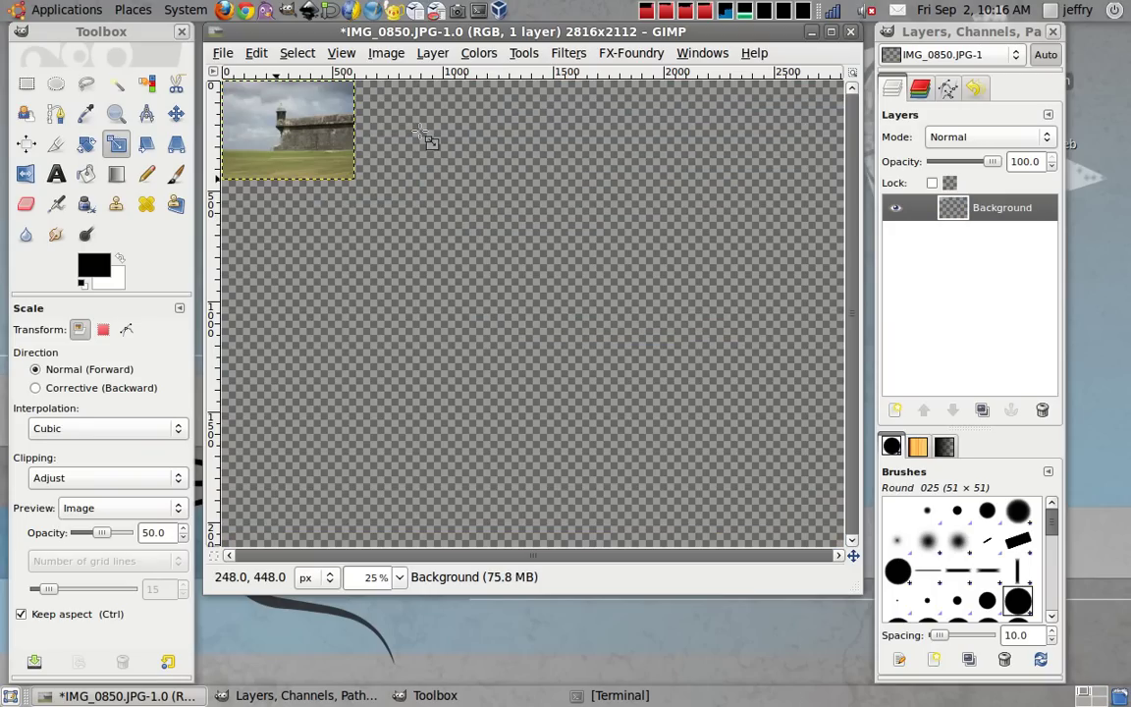
key("ctrl+z")
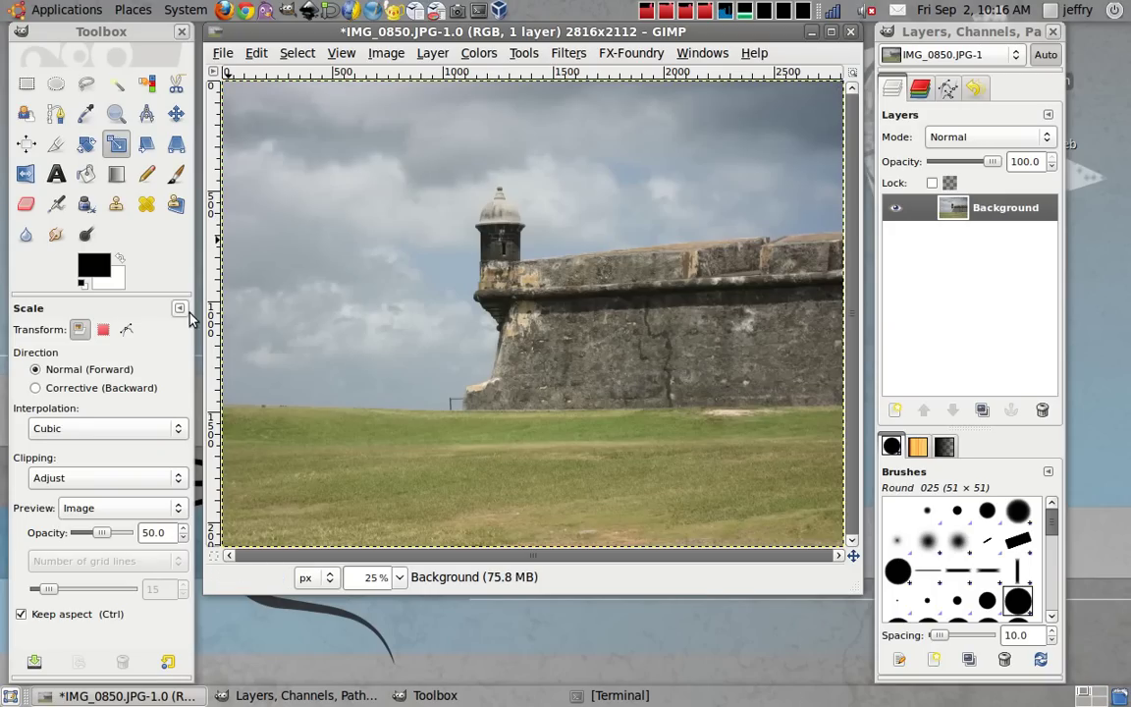
- Add a text layer reading 'lo que sea' in the upper-left sky
left_click(56, 174)
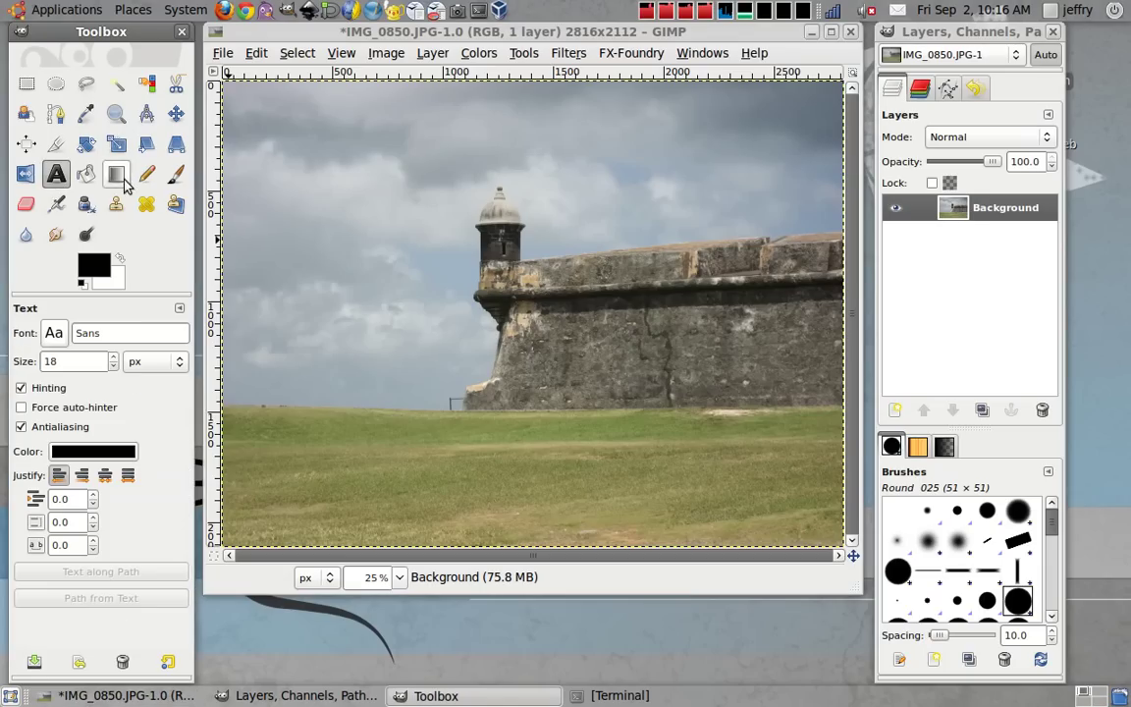
left_click(297, 169)
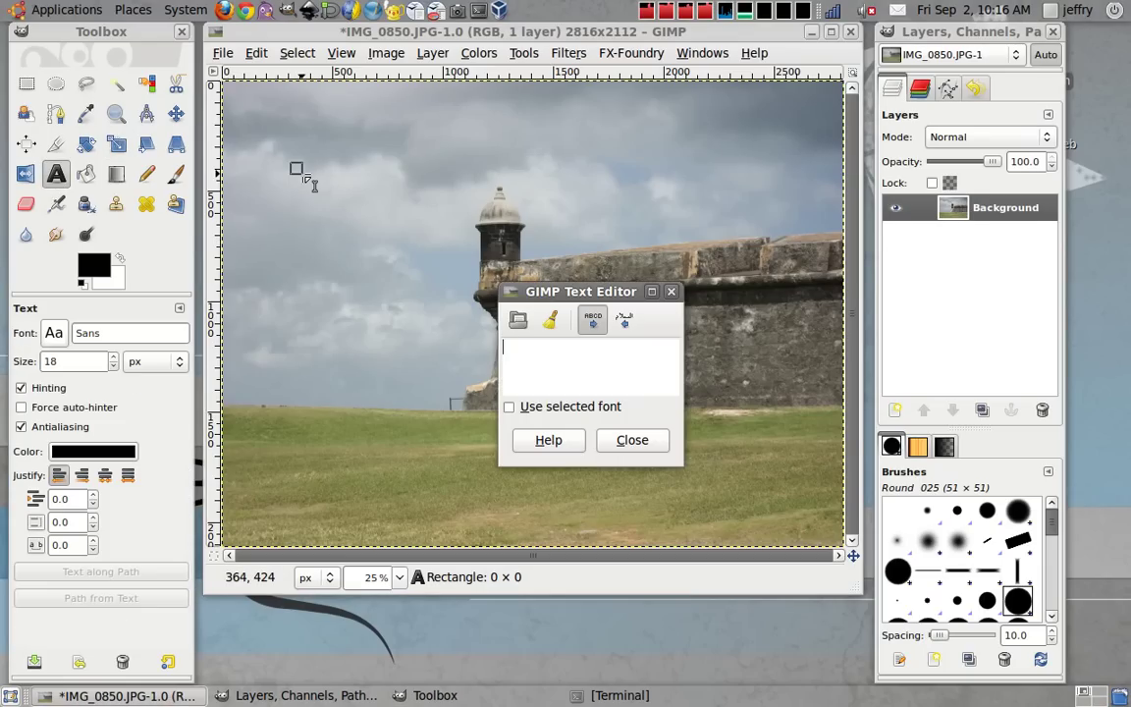
type("lo que sea")
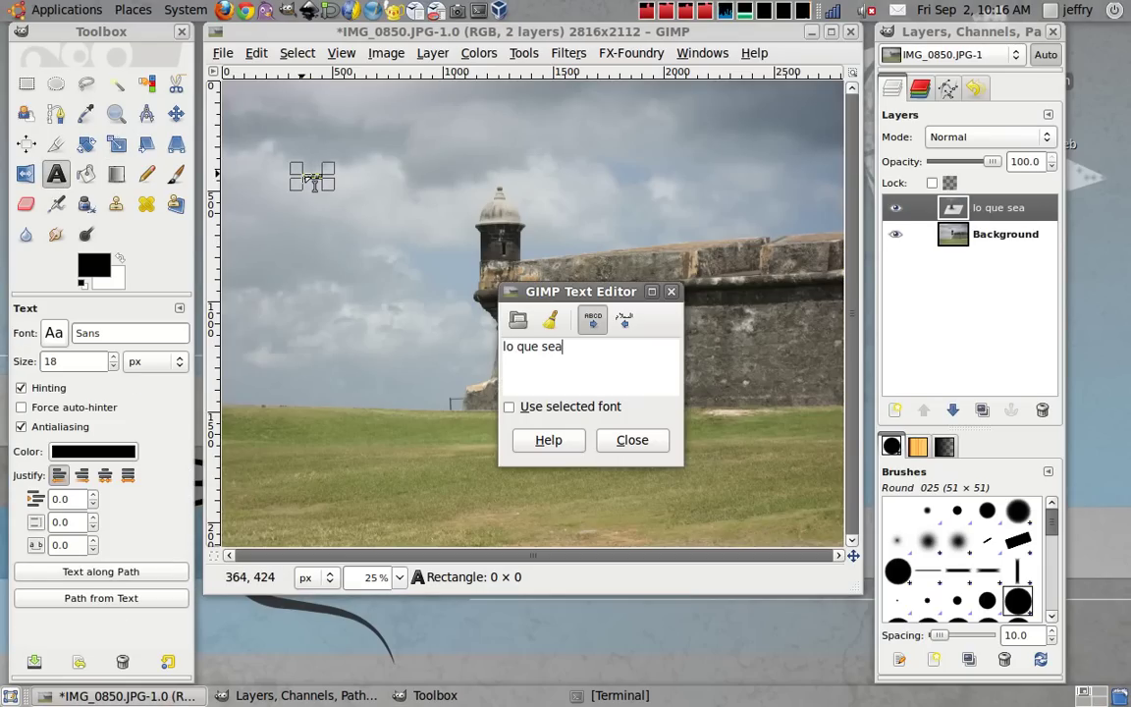
left_click(629, 439)
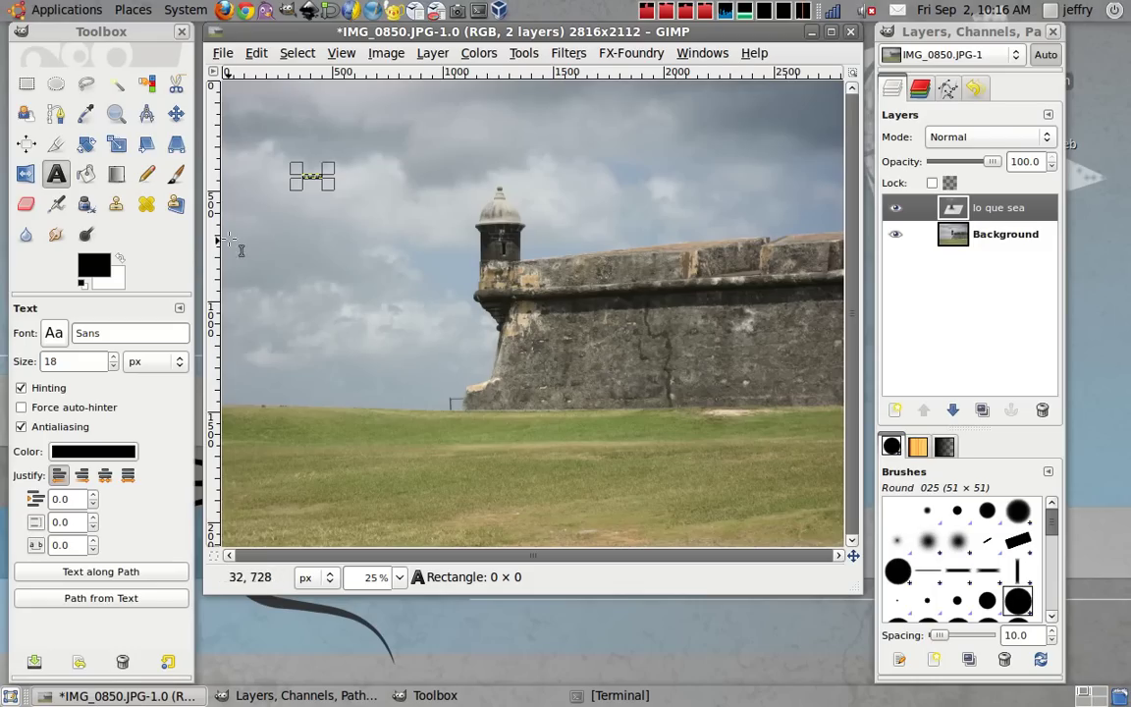
- Set the text font to Impact
left_click(54, 334)
scroll(84, 439, "up", 5)
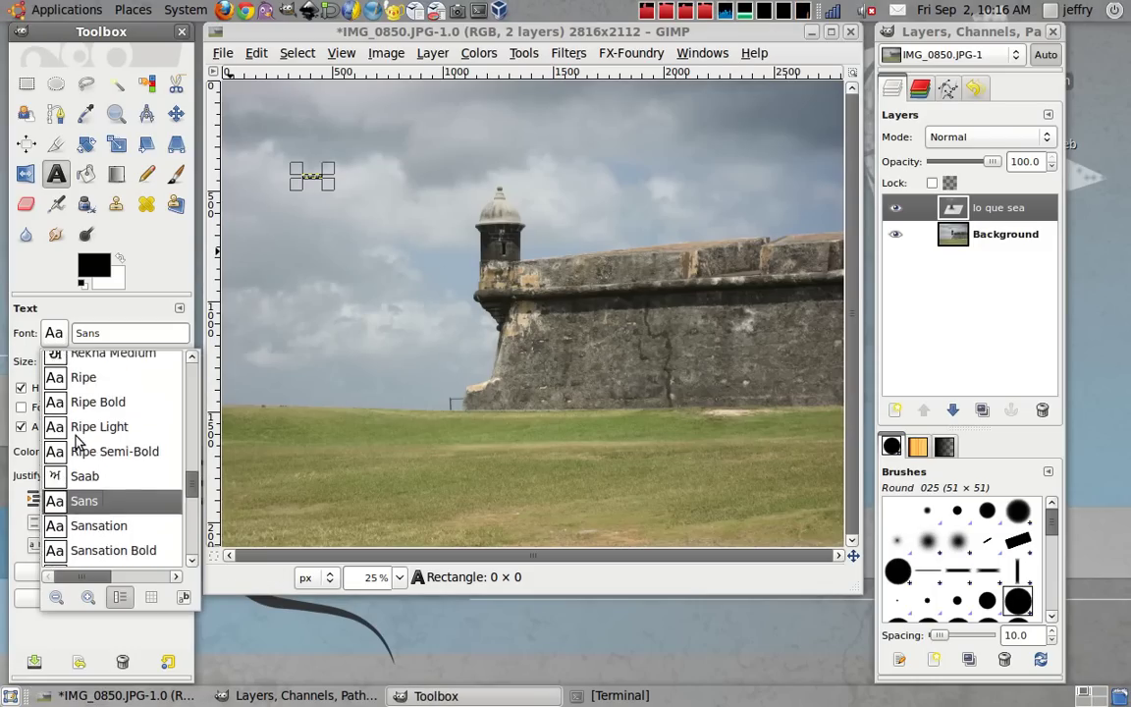
left_click(136, 334)
left_click(122, 334)
type("impact")
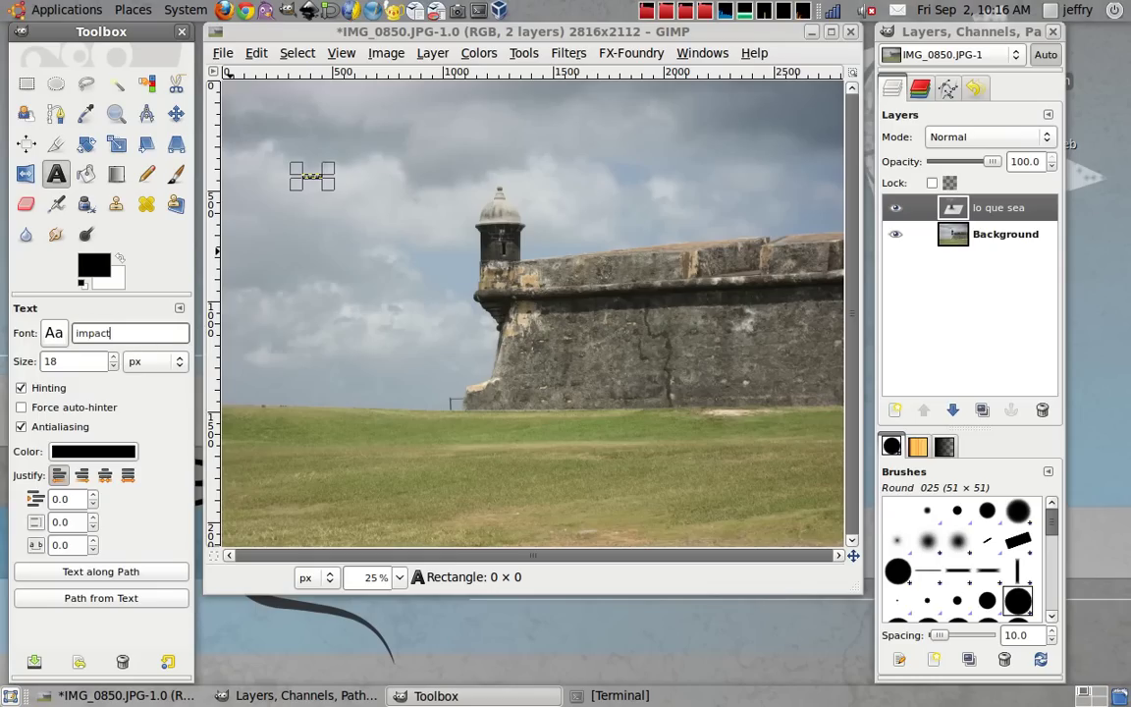
- Make the 'lo que sea' text 146 px, red, in Sawasdee Bold
left_click(111, 359)
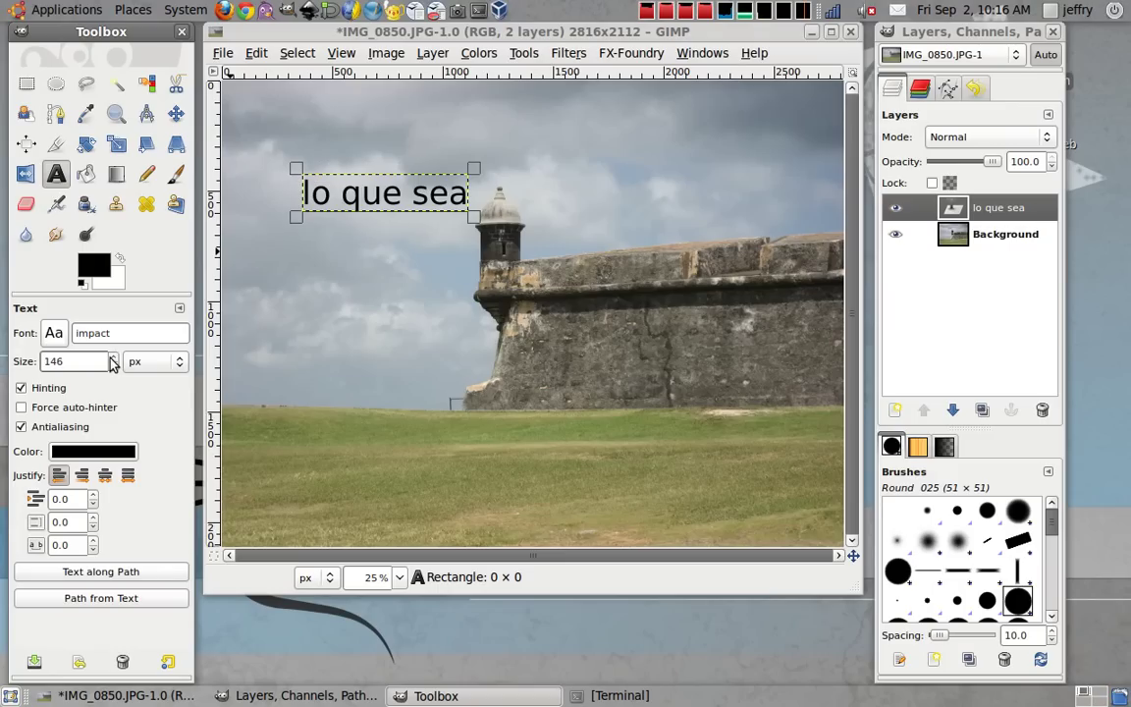
left_click(44, 335)
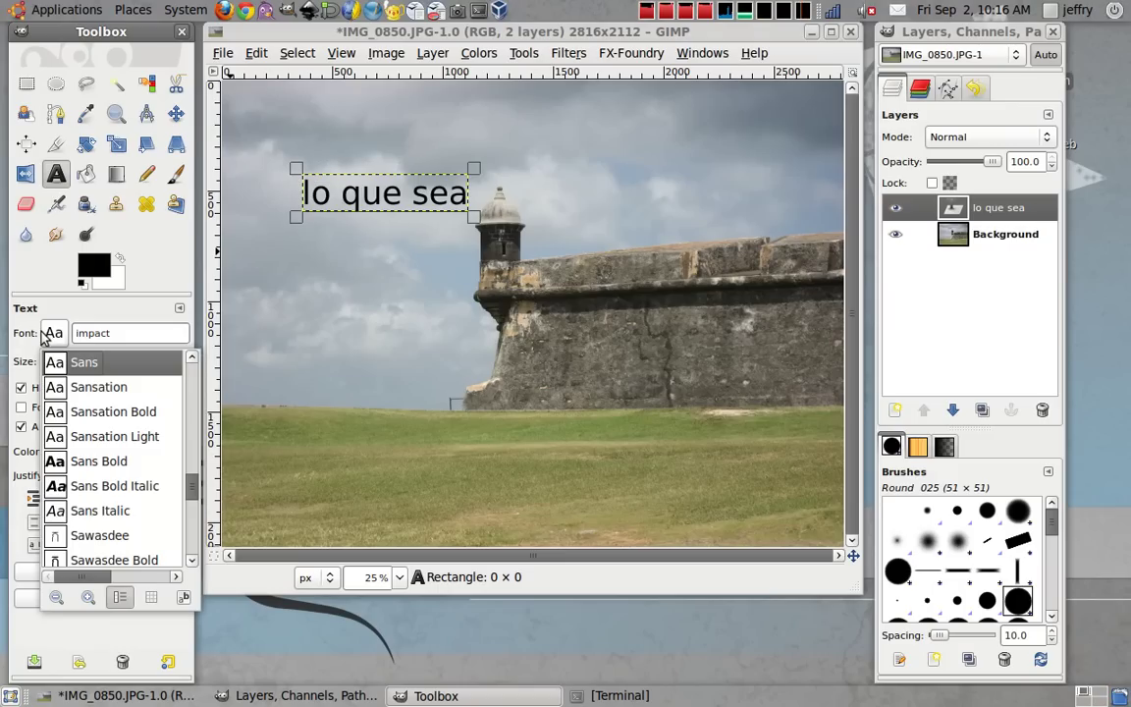
left_click(96, 459)
left_click(62, 342)
left_click(83, 458)
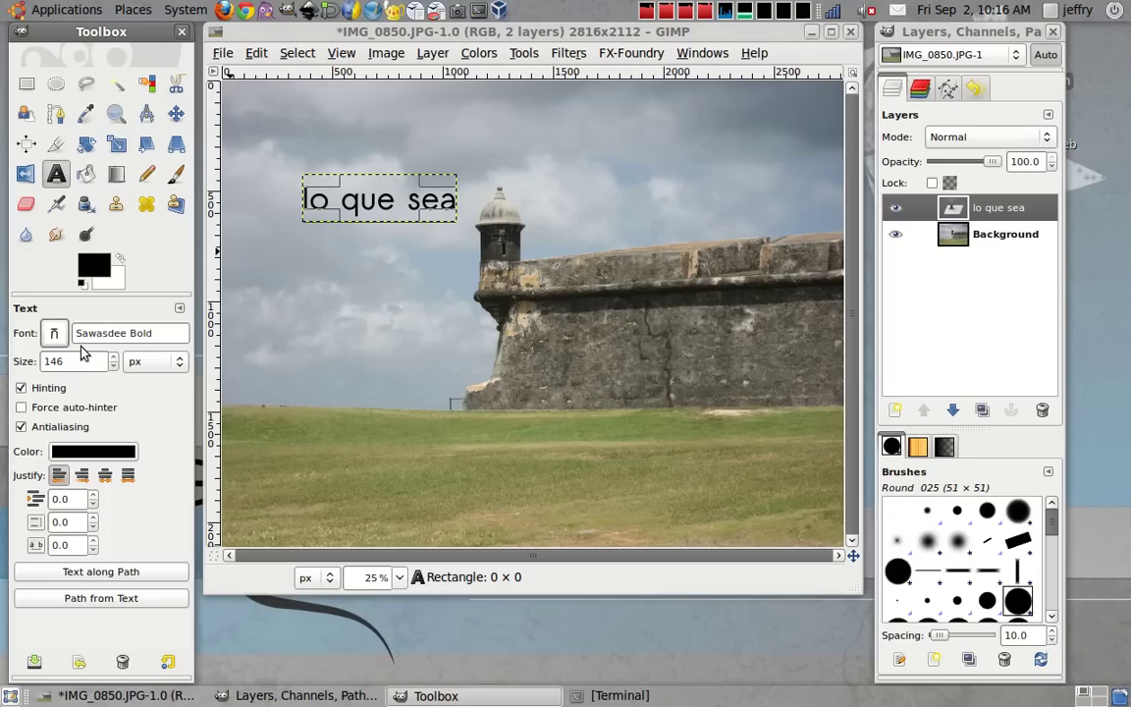
left_click(78, 451)
left_click(732, 481)
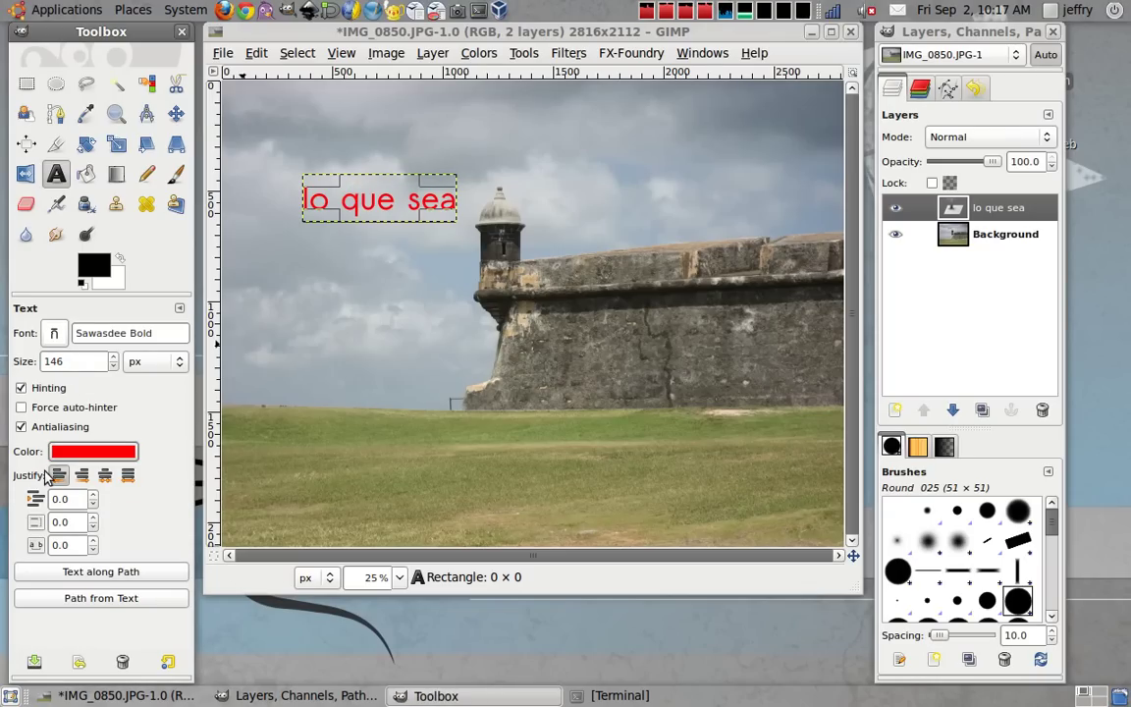
- Stretch the text box below the tower, compare left and right justification, then centre
left_click(105, 476)
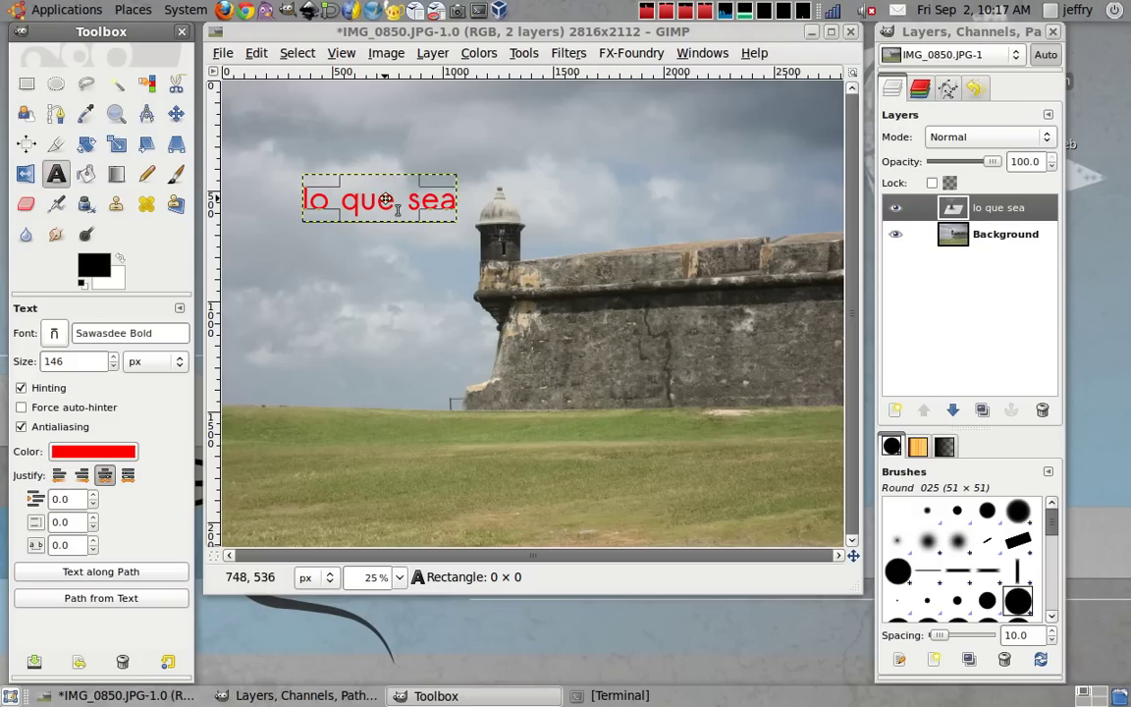
left_click_drag(477, 252, 576, 353)
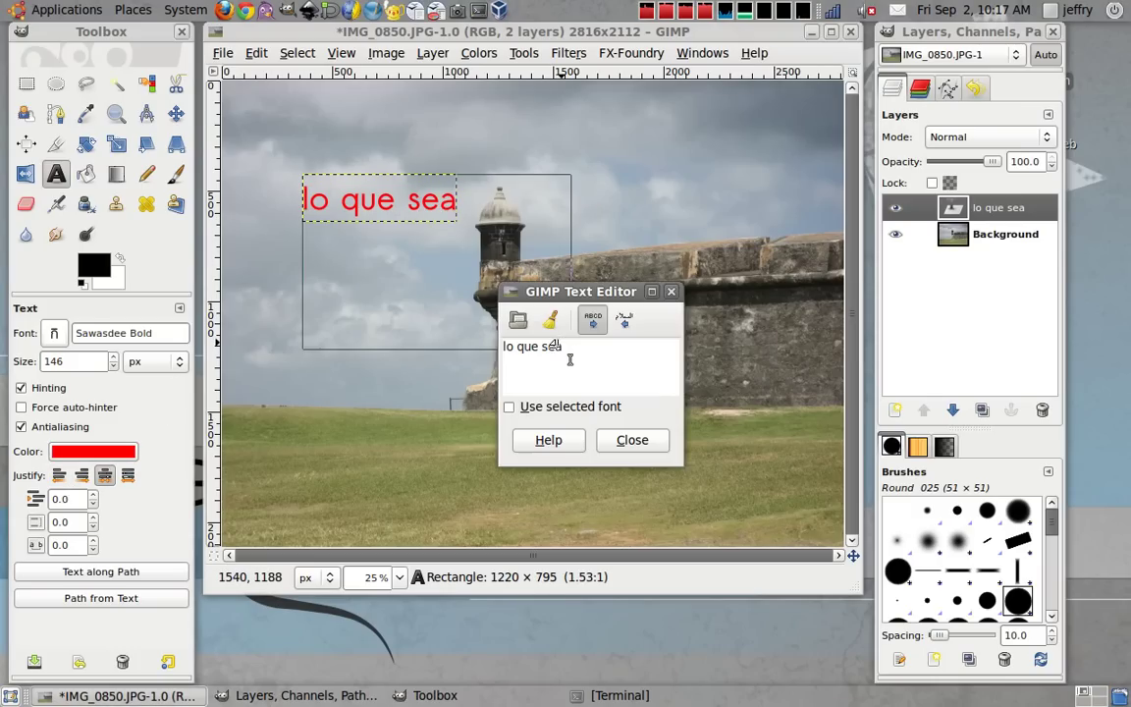
left_click(631, 440)
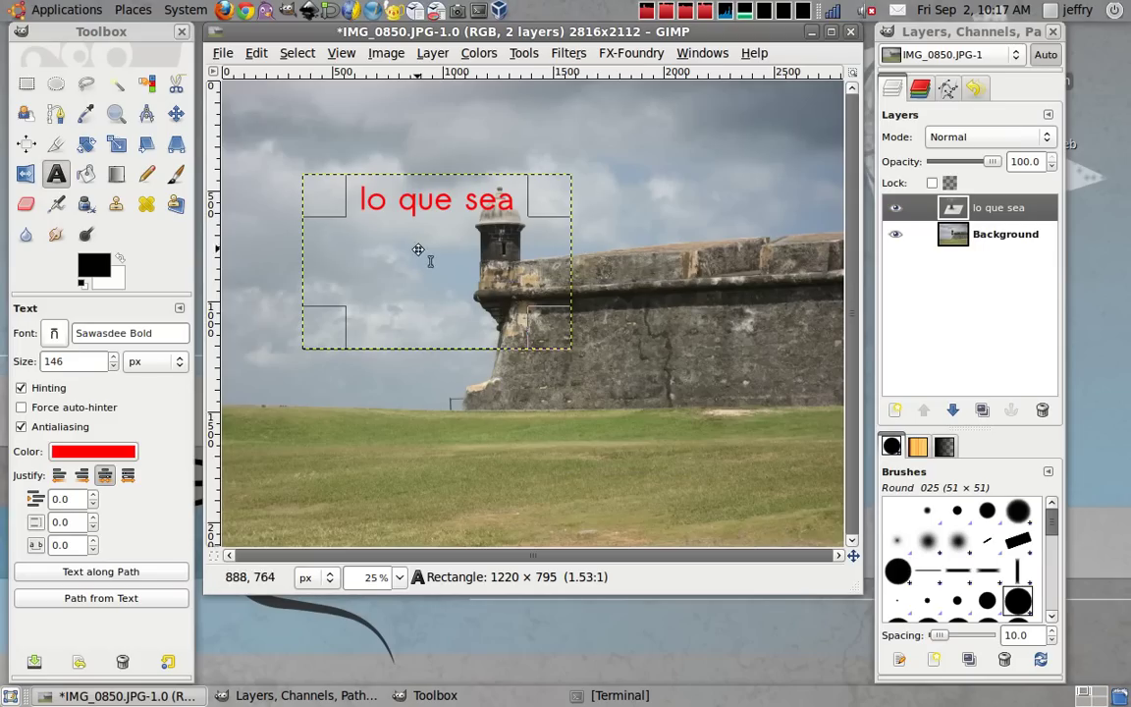
left_click(60, 476)
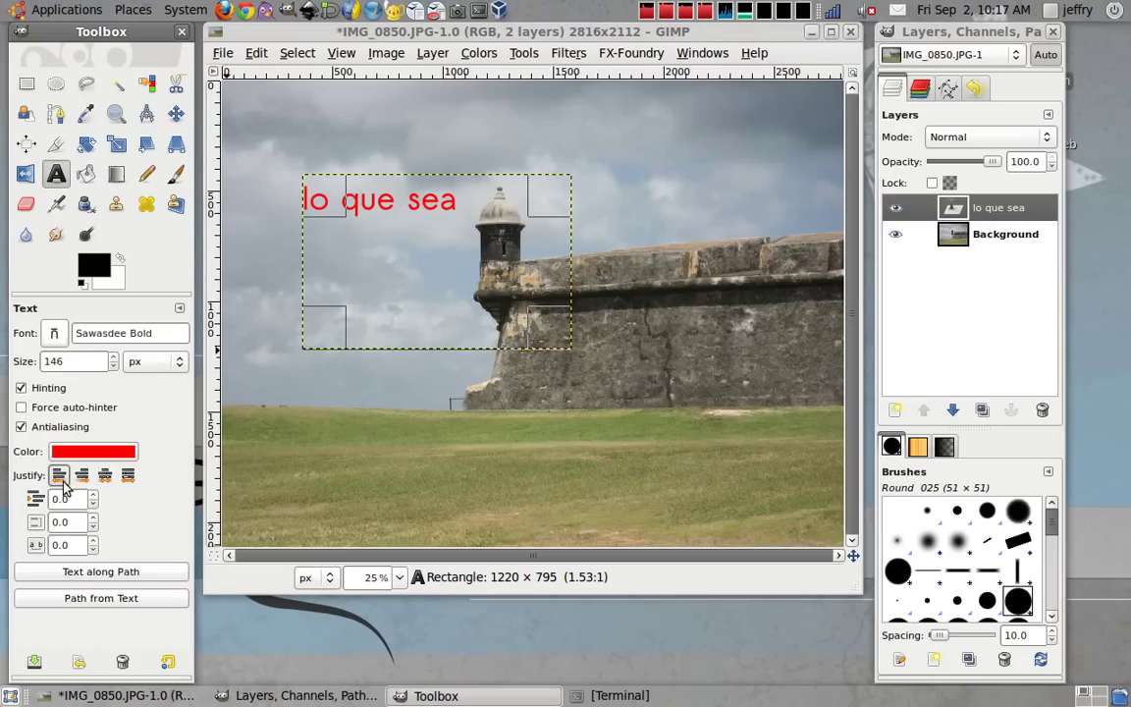
left_click(82, 476)
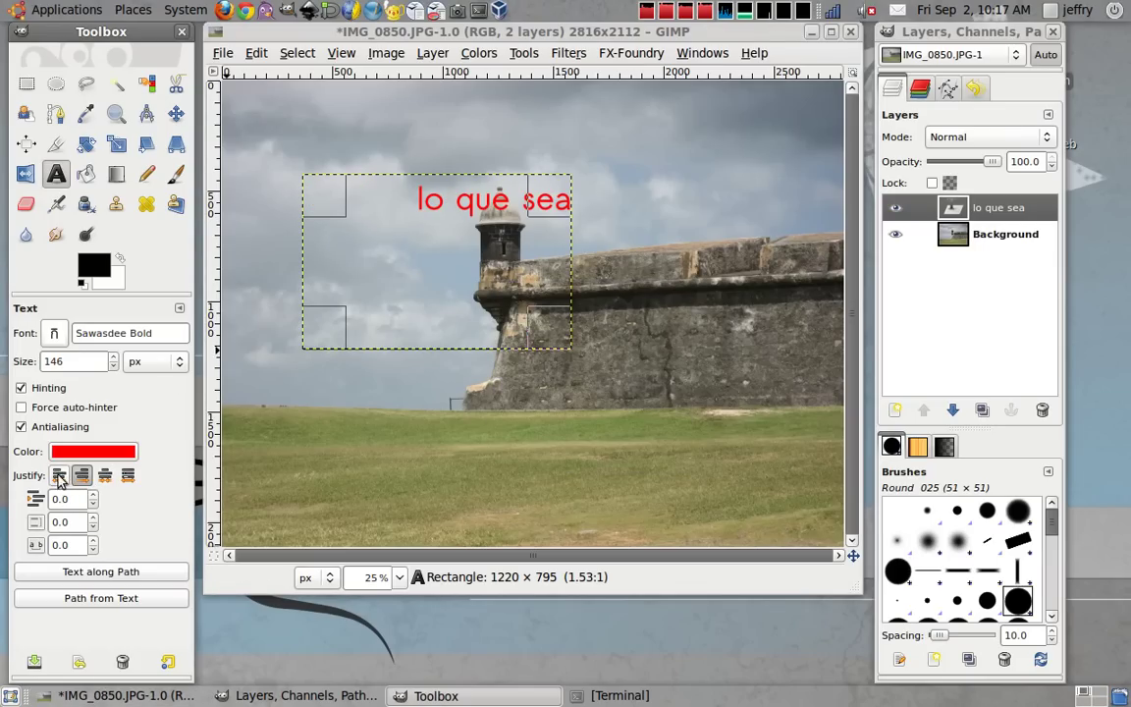
left_click(59, 476)
left_click(81, 476)
left_click(105, 476)
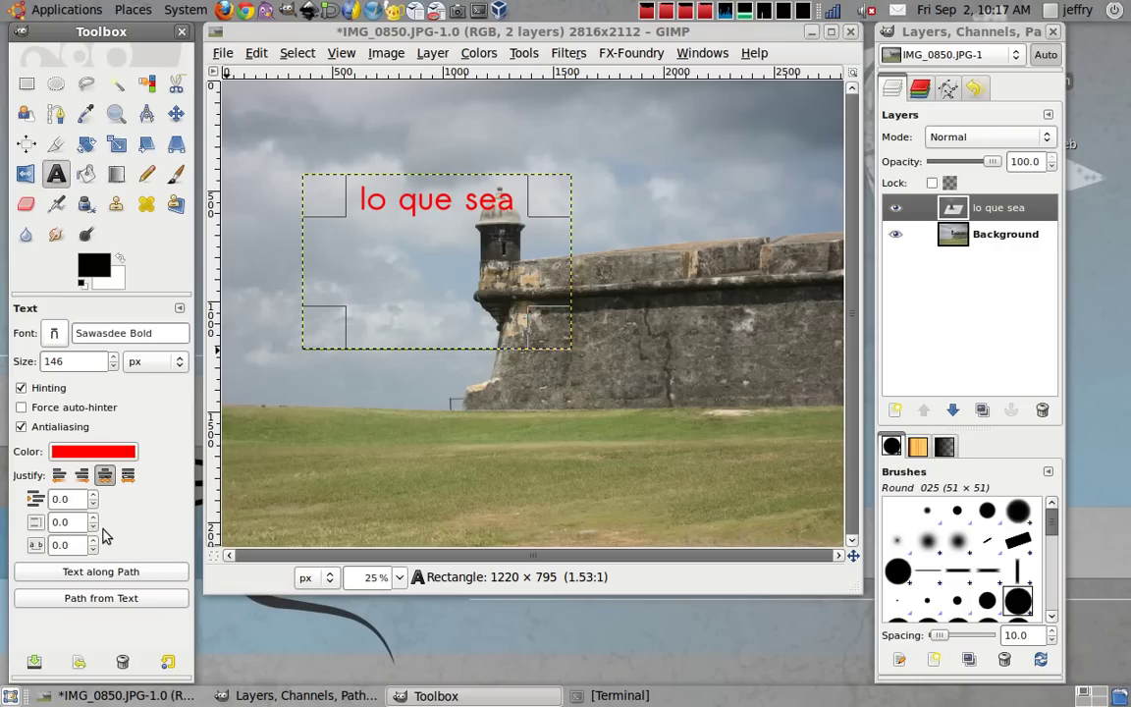
- Set the text indent to 1.0 and check it in the Text Editor
left_click(93, 495)
left_click(364, 204)
left_click(632, 439)
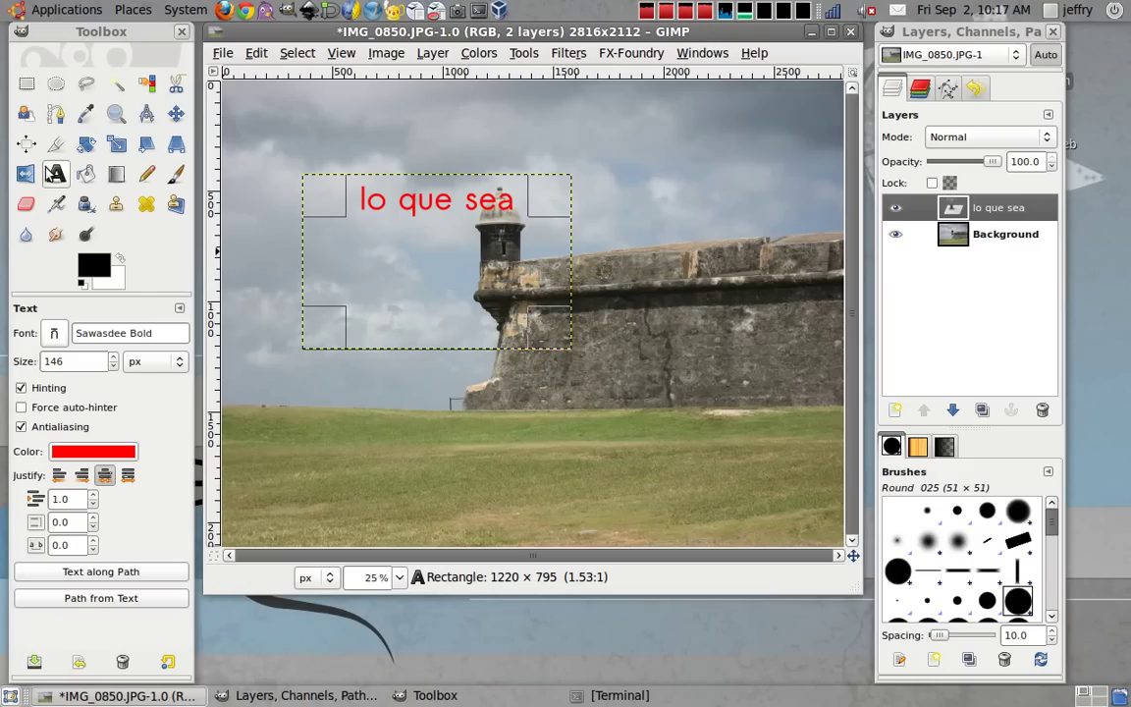
left_click(87, 174)
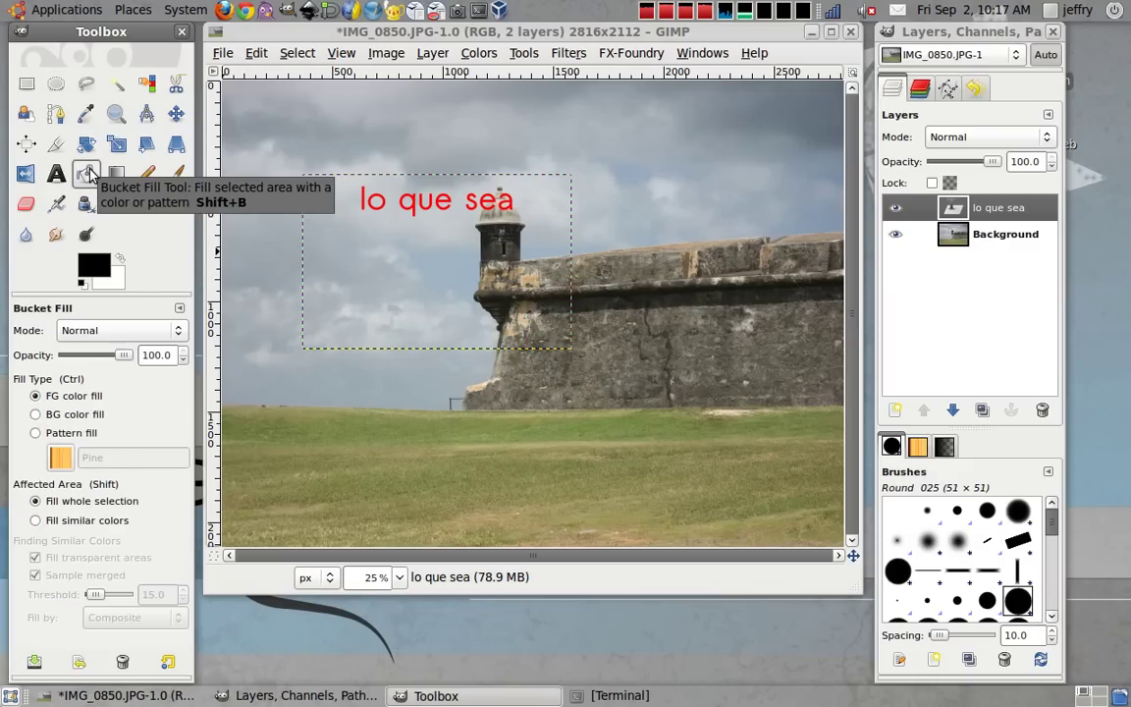
- Undo away the text layer, set the foreground to red ff0000, and undo a trial canvas fill
key("ctrl+z")
key("ctrl+z")
key("ctrl+z")
key("ctrl+z")
key("ctrl+z")
key("ctrl+z")
key("ctrl+z")
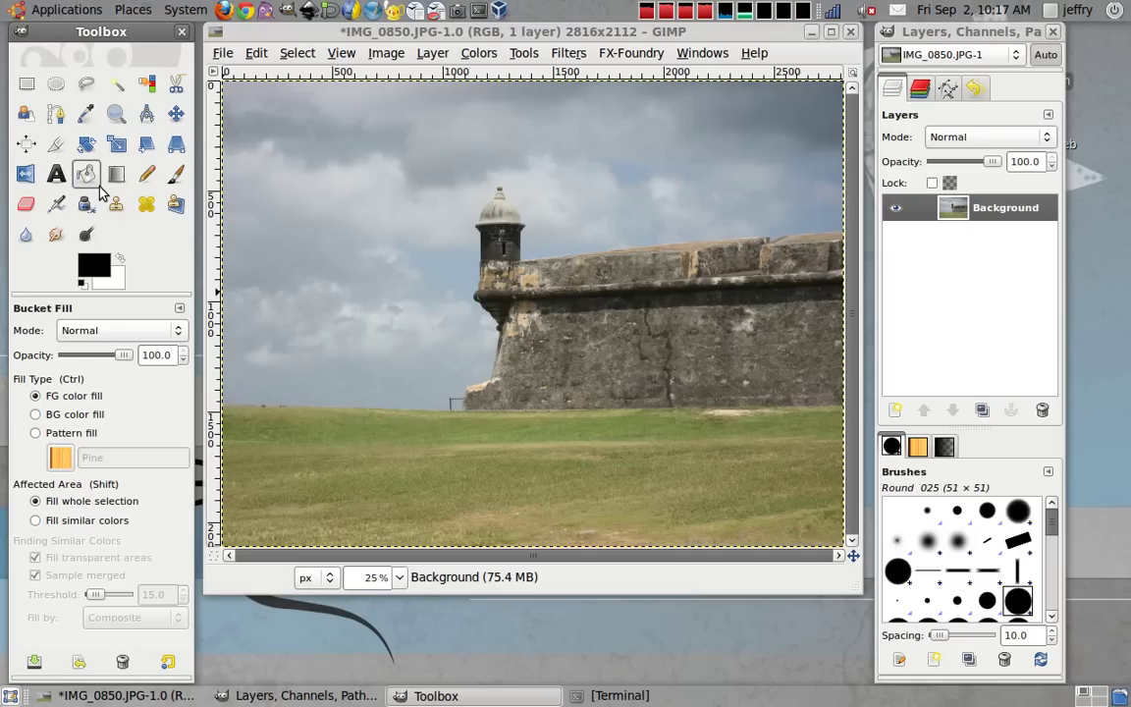
left_click(95, 268)
left_click(115, 93)
left_click(274, 250)
left_click(398, 321)
left_click(404, 216)
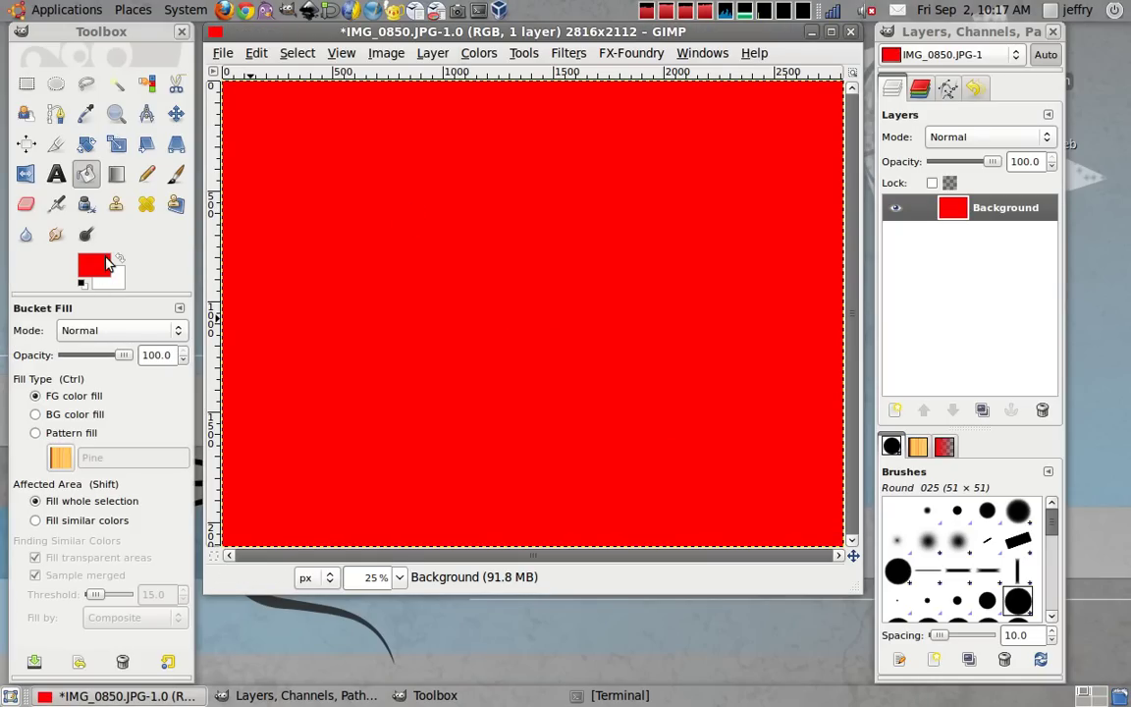
key("ctrl+z")
- Fill an elliptical sky selection with red, then with the Psycho 1 pattern
left_click(56, 83)
left_click_drag(254, 159, 359, 246)
left_click(86, 174)
left_click(306, 192)
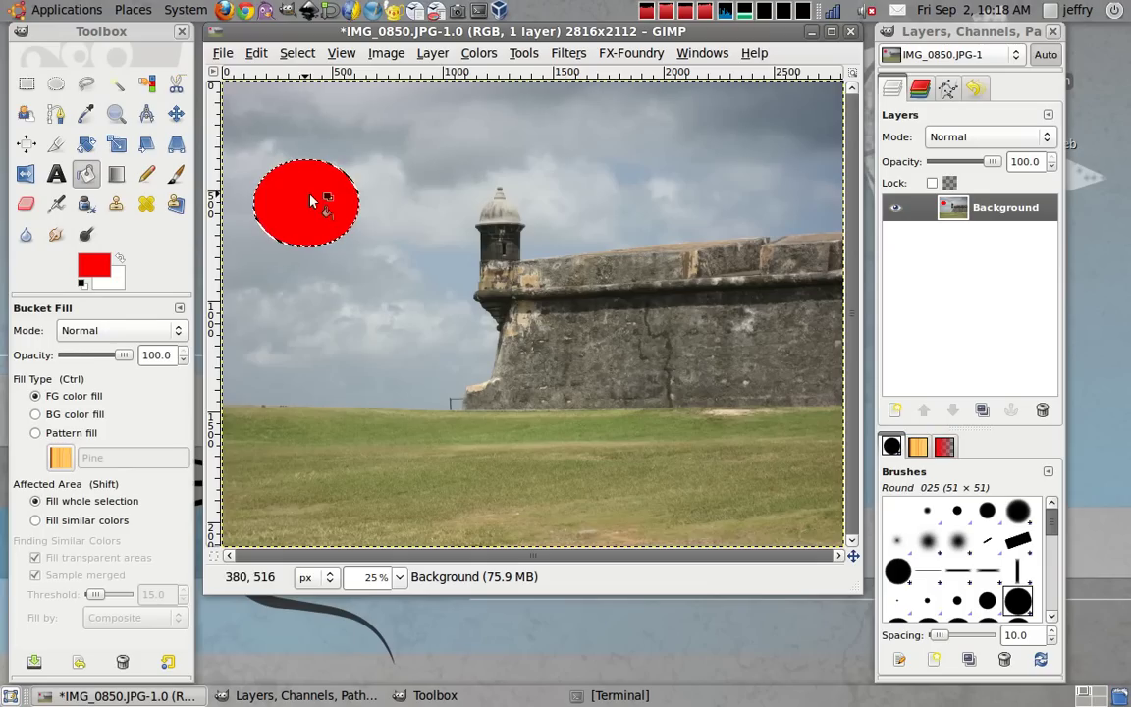
left_click(65, 433)
left_click(61, 458)
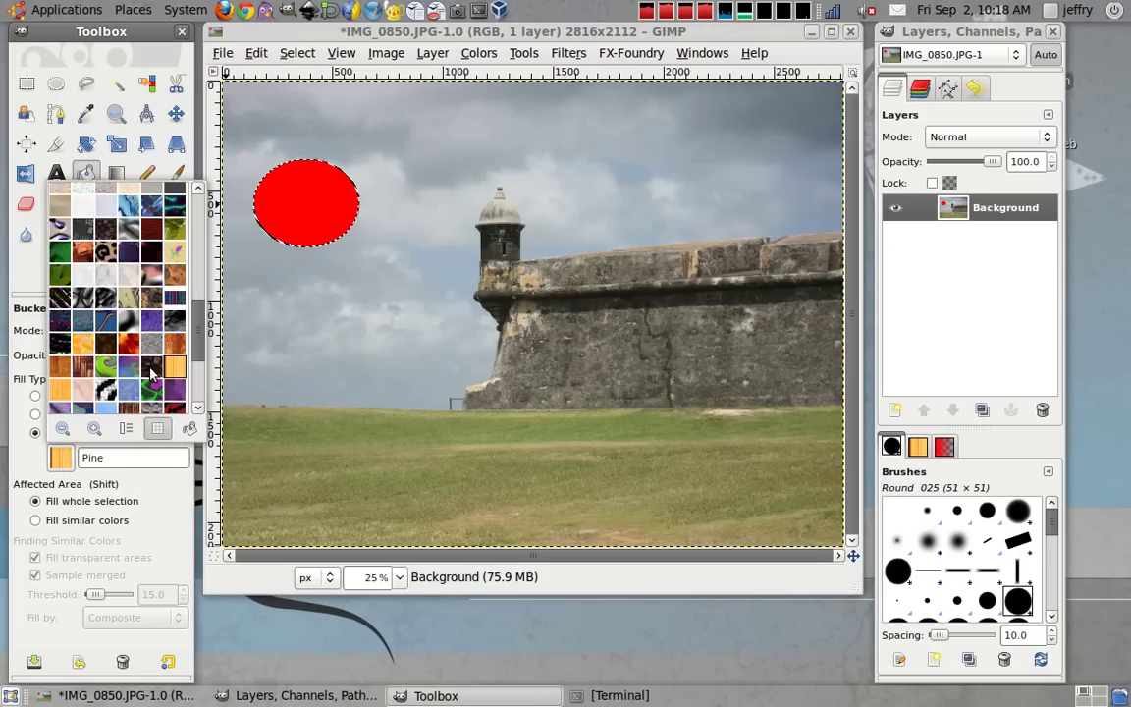
double_click(152, 391)
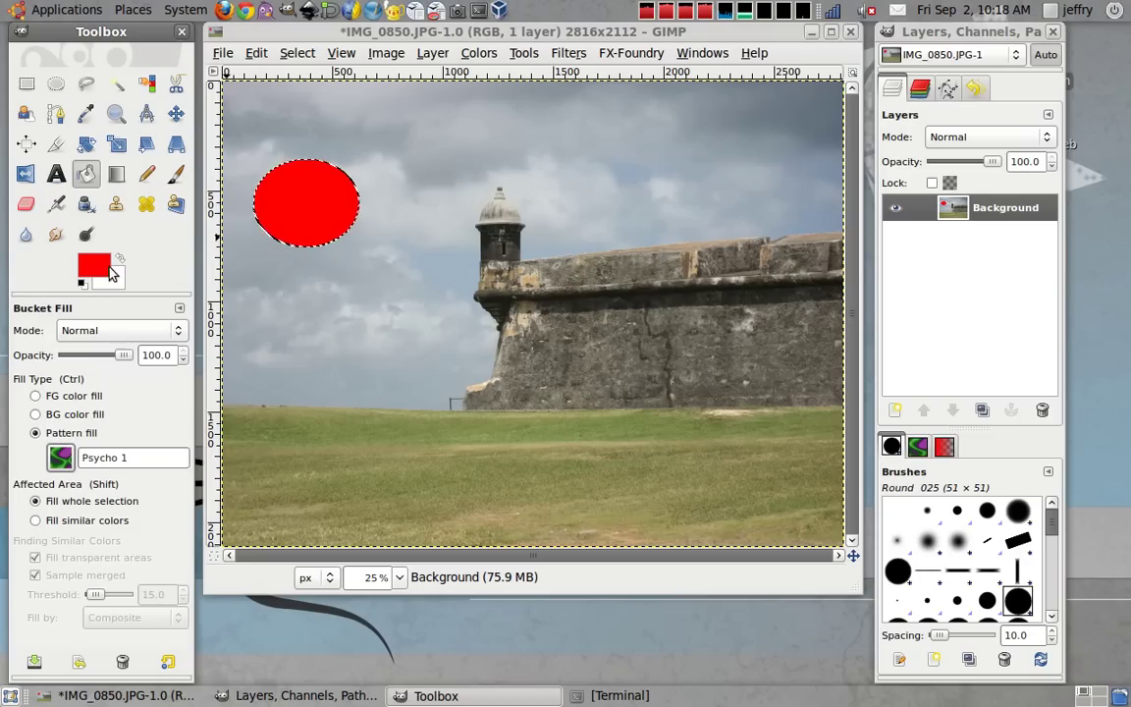
left_click(295, 209)
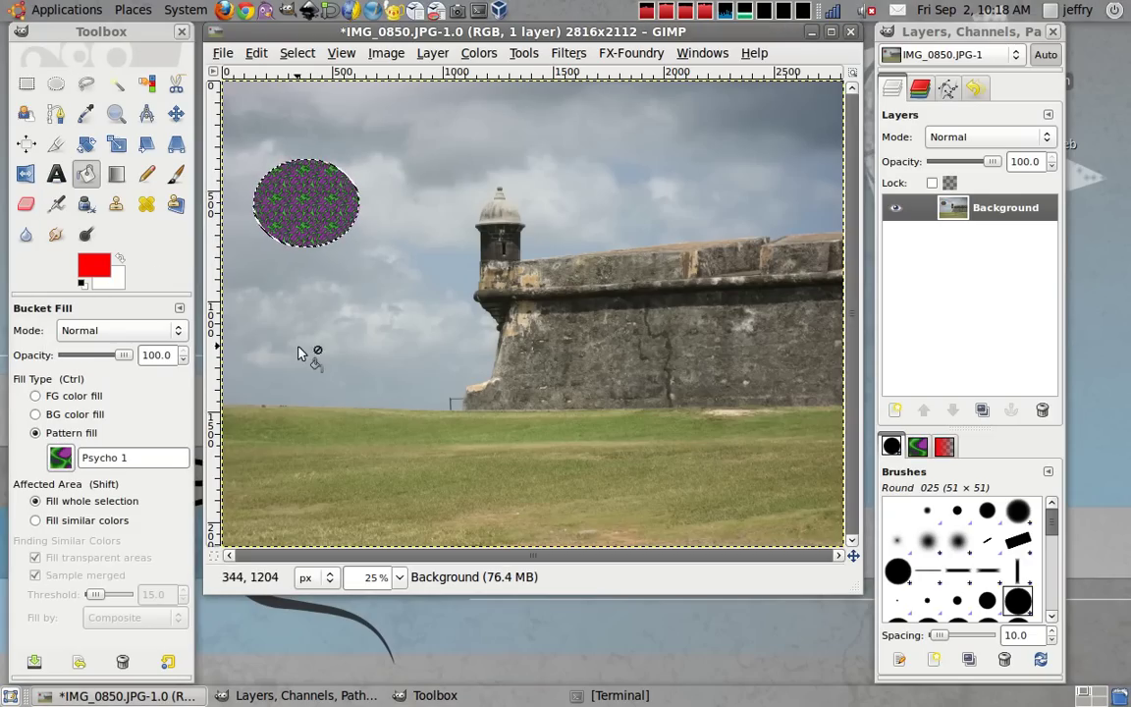
- Undo the ellipse fills and clear the selection with Select > None
key("ctrl+z")
key("ctrl+z")
left_click(298, 53)
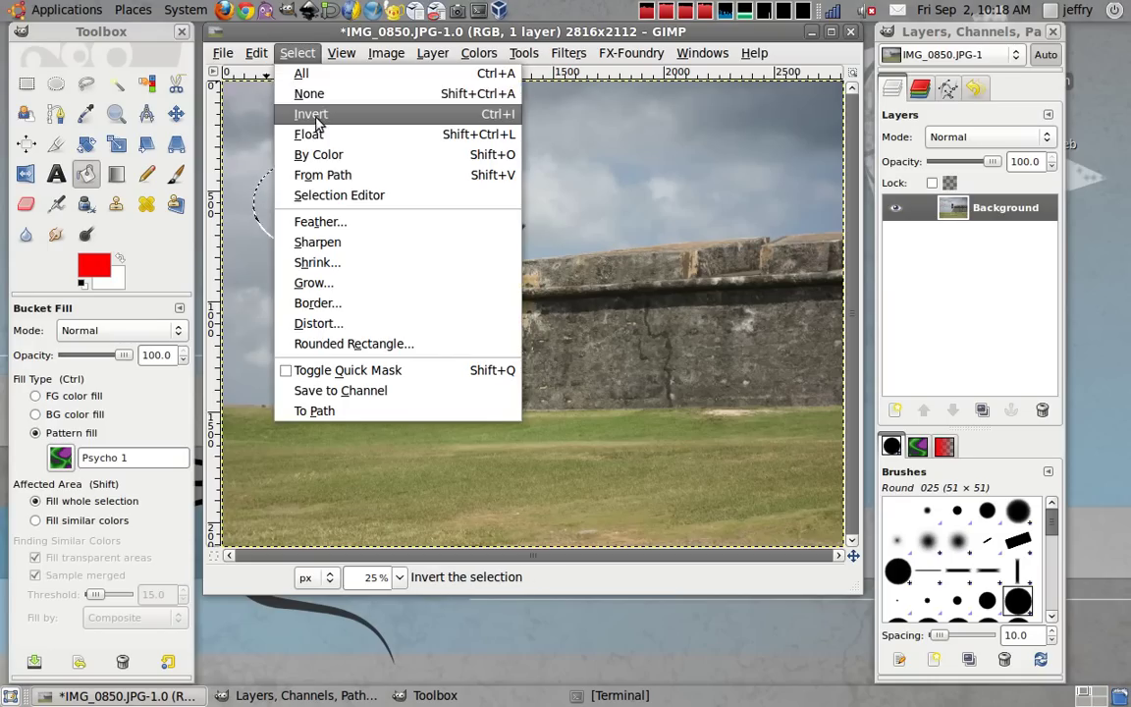
left_click(309, 93)
- Try a radial white FG to Transparent gradient across the sky, then undo it
left_click(117, 175)
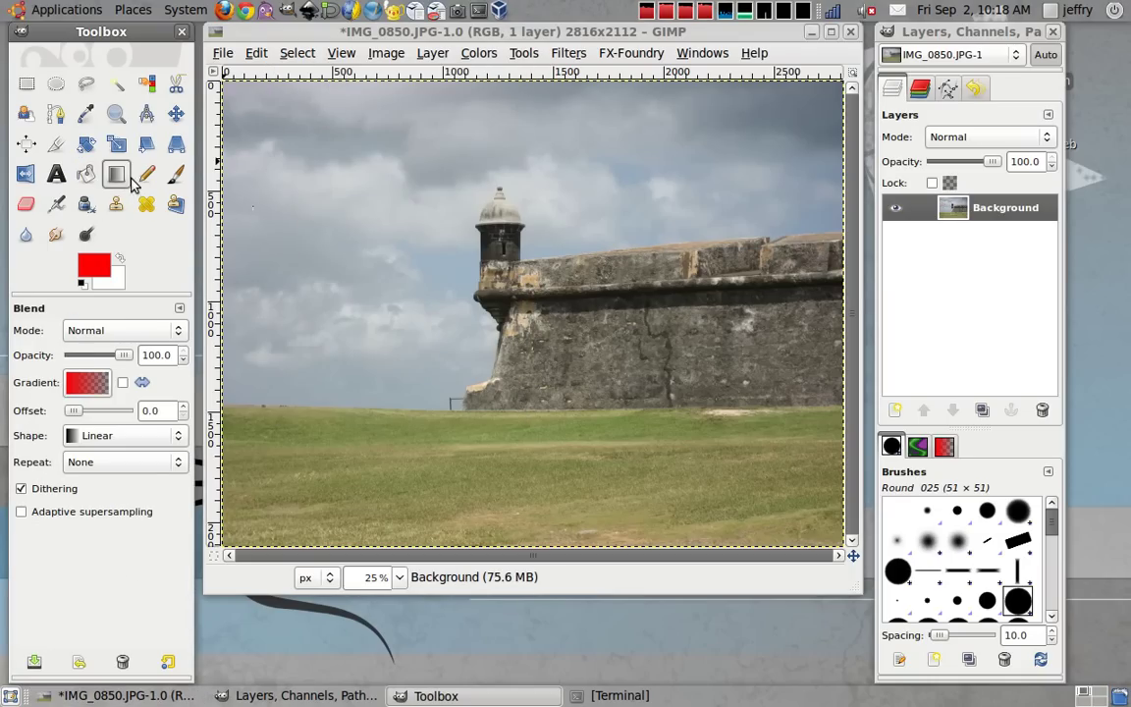
left_click(119, 256)
left_click(89, 388)
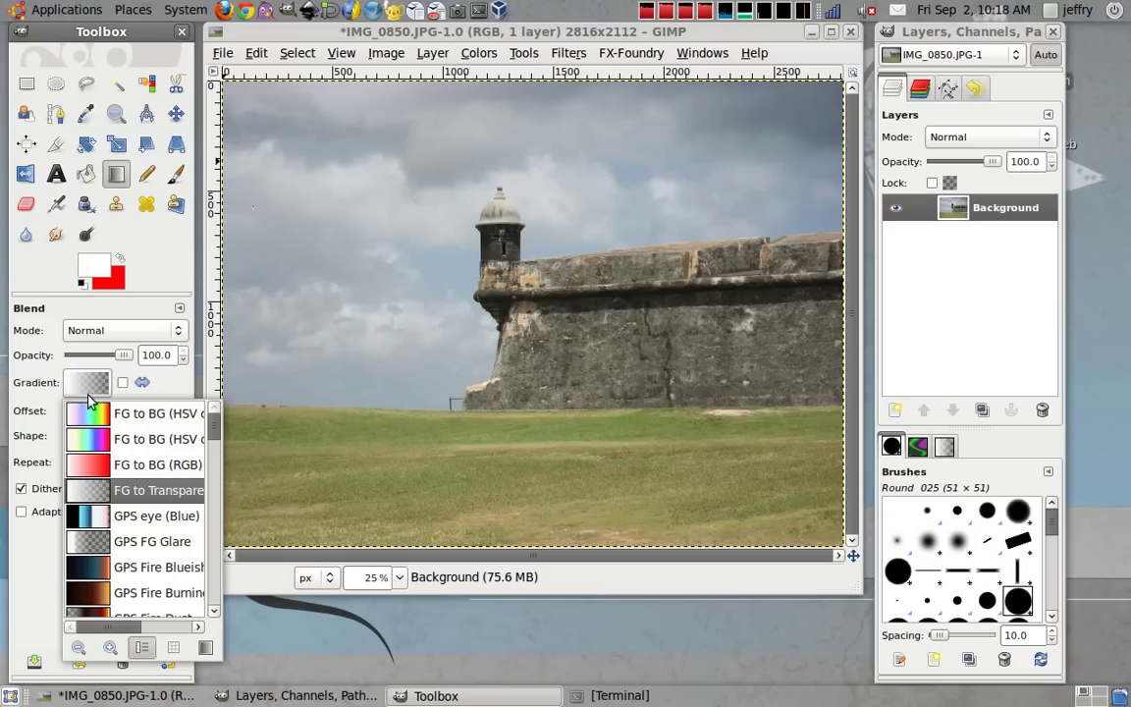
scroll(111, 555, "down", 2)
scroll(114, 556, "up", 2)
left_click(98, 383)
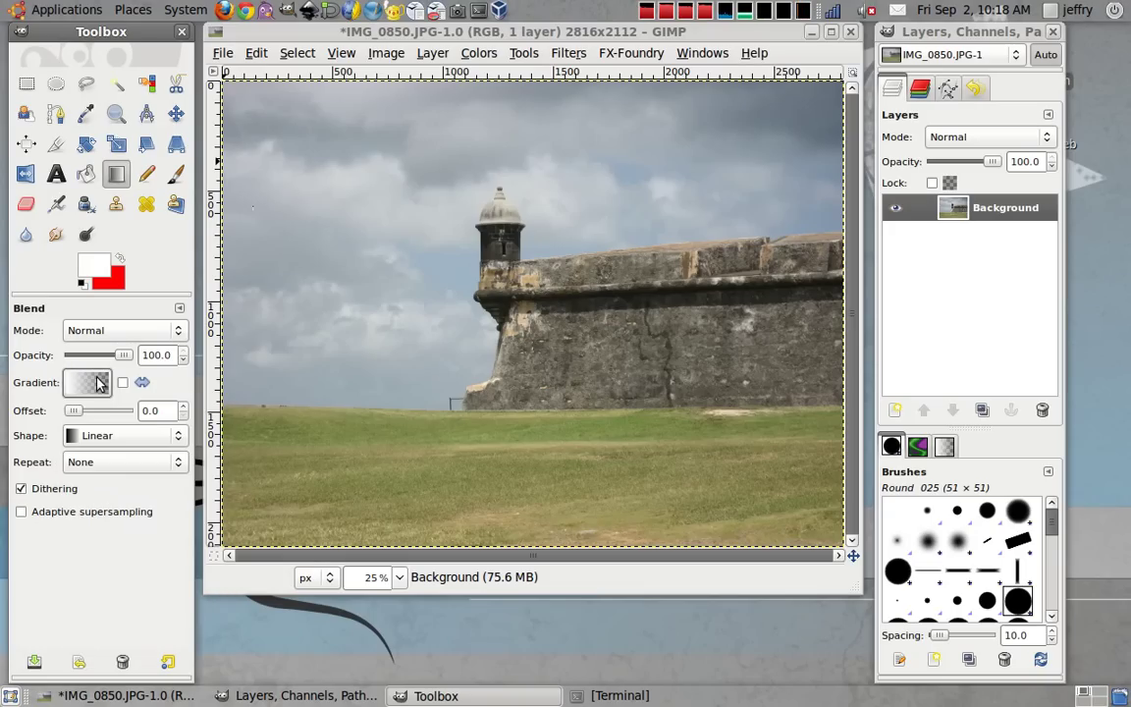
left_click(167, 439)
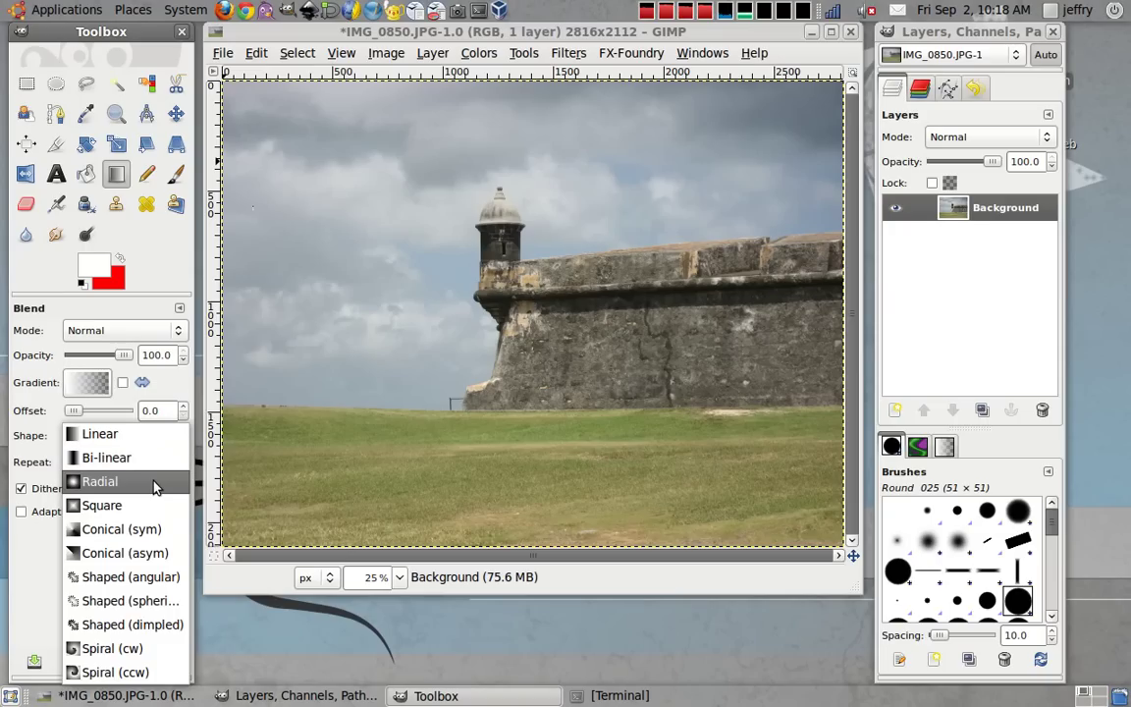
left_click(152, 481)
mouse_move(448, 334)
left_mouse_down()
mouse_move(377, 442)
mouse_move(430, 344)
mouse_move(447, 335)
left_mouse_up()
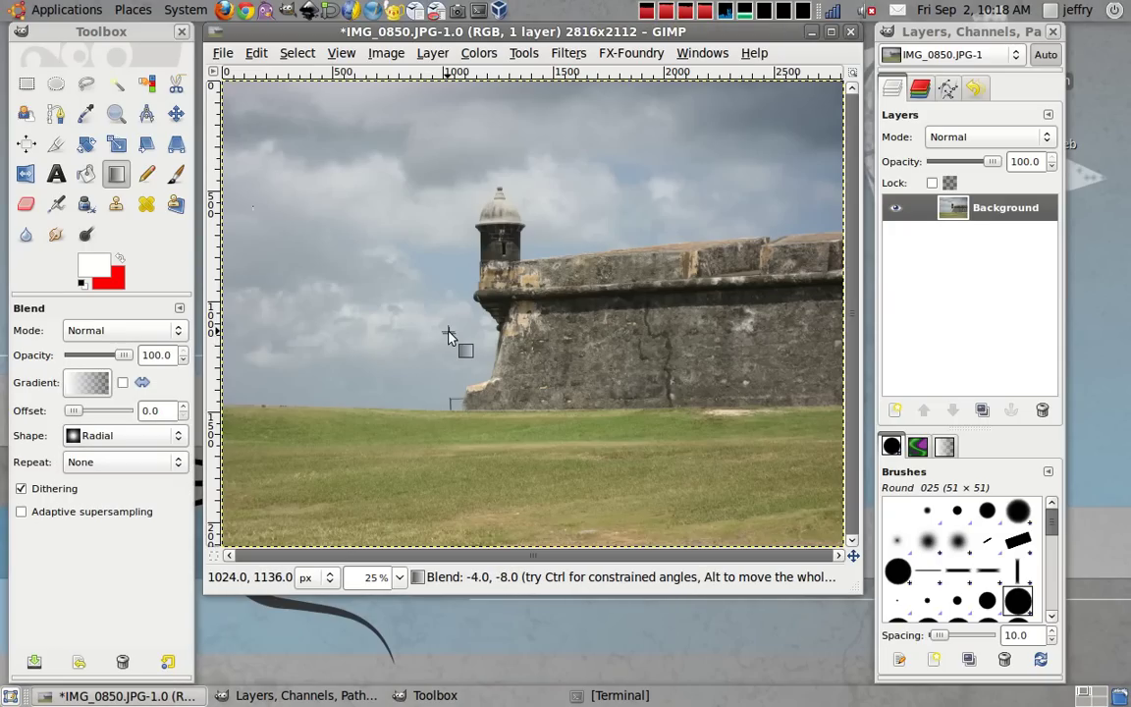
left_click_drag(448, 336, 274, 333)
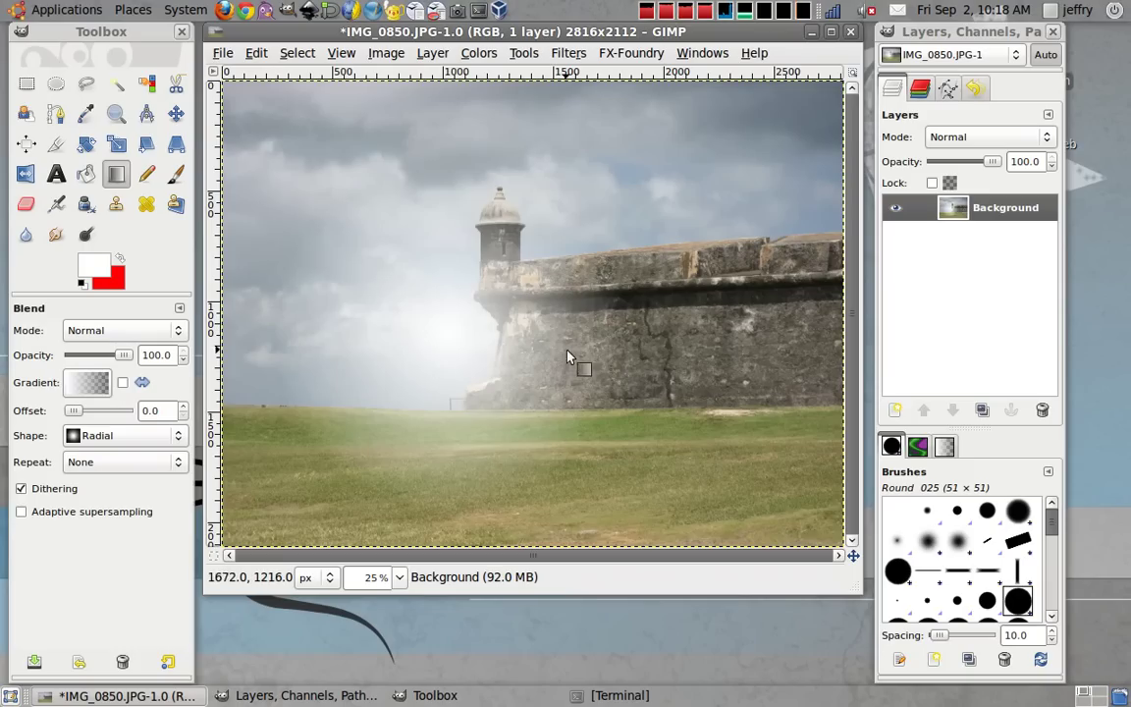
key("ctrl+z")
- Drag a linear white-to-transparent fade upward from the lower left, then undo it
left_click(98, 384)
left_click(167, 391)
left_click(123, 435)
left_click(98, 384)
left_click_drag(284, 531, 401, 330)
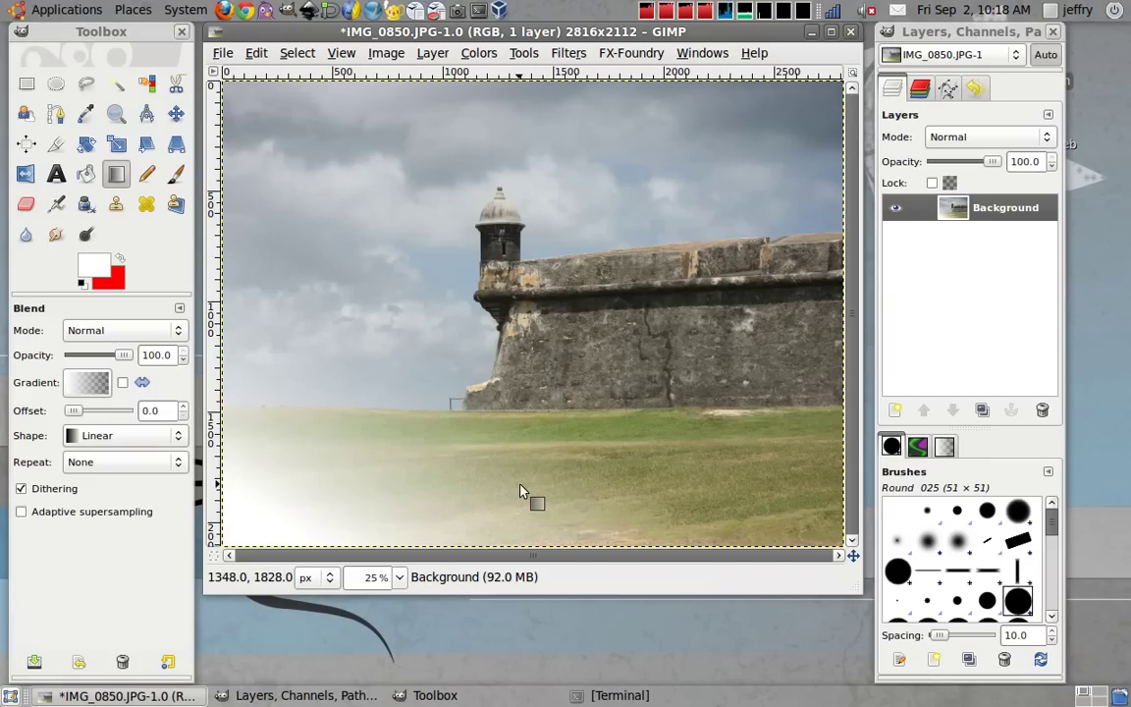
key("ctrl+z")
- Test white Pencil and Paintbrush N-shaped strokes in the sky, undoing each
left_click(147, 174)
left_click_drag(283, 222, 277, 259)
mouse_move(278, 310)
left_mouse_down()
mouse_move(409, 203)
mouse_move(433, 230)
mouse_move(429, 280)
left_mouse_up()
key("ctrl+z")
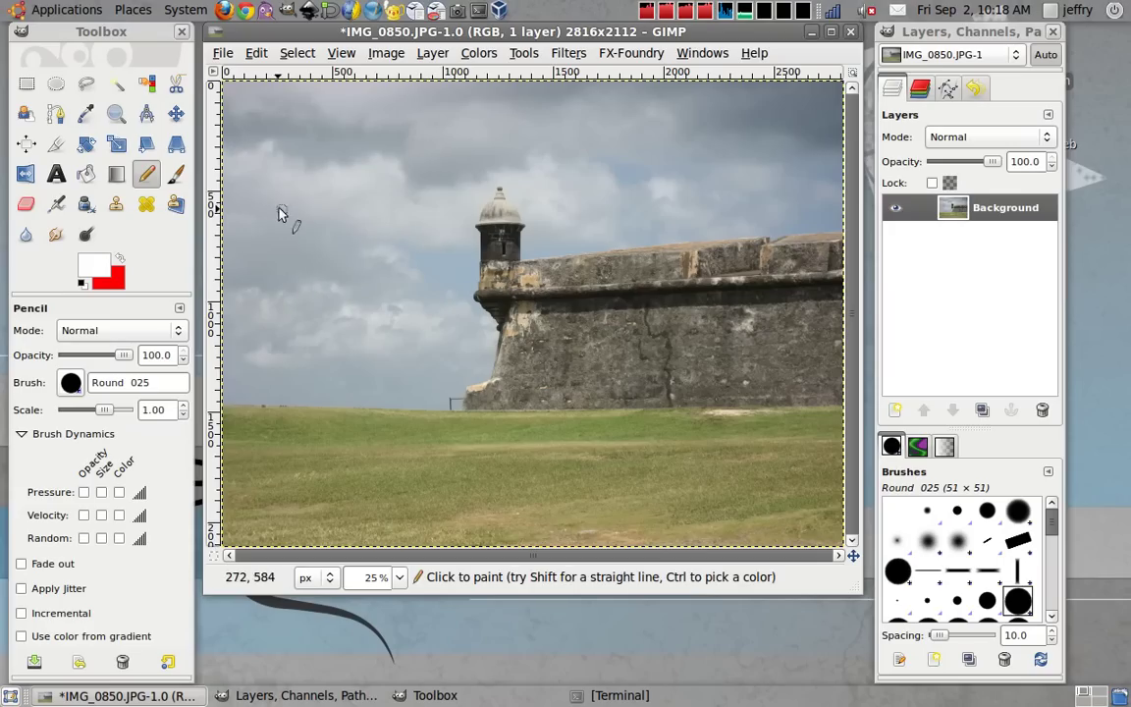
left_click(177, 177)
left_click_drag(294, 244, 439, 277)
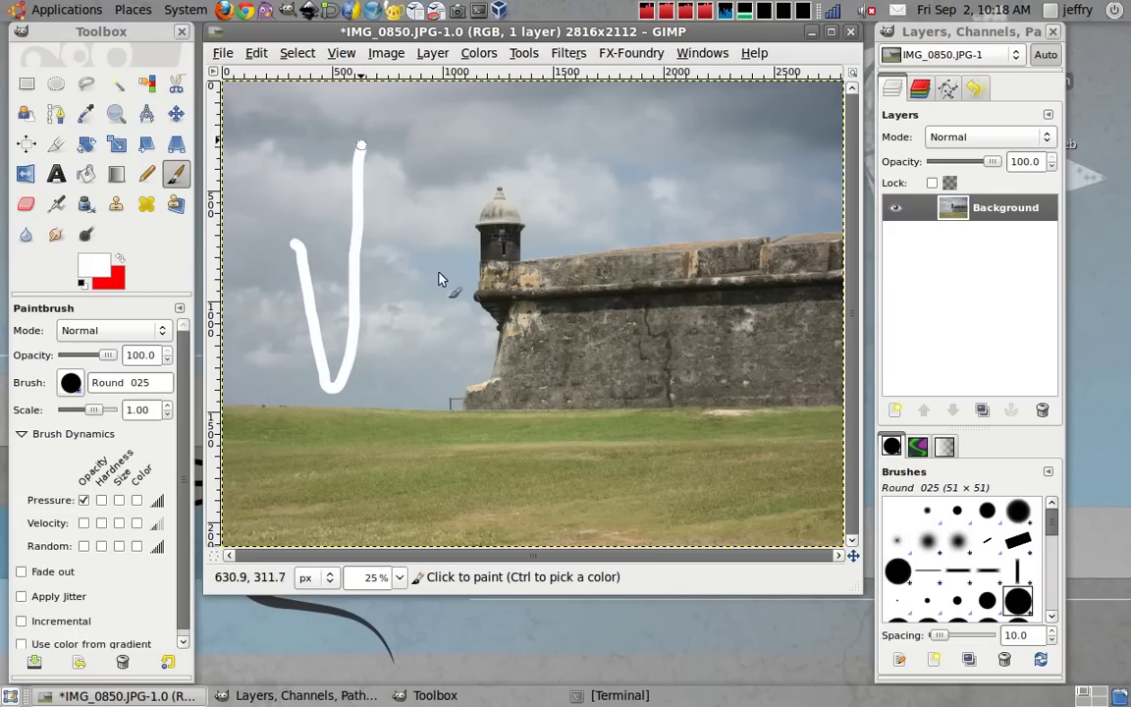
key("ctrl+z")
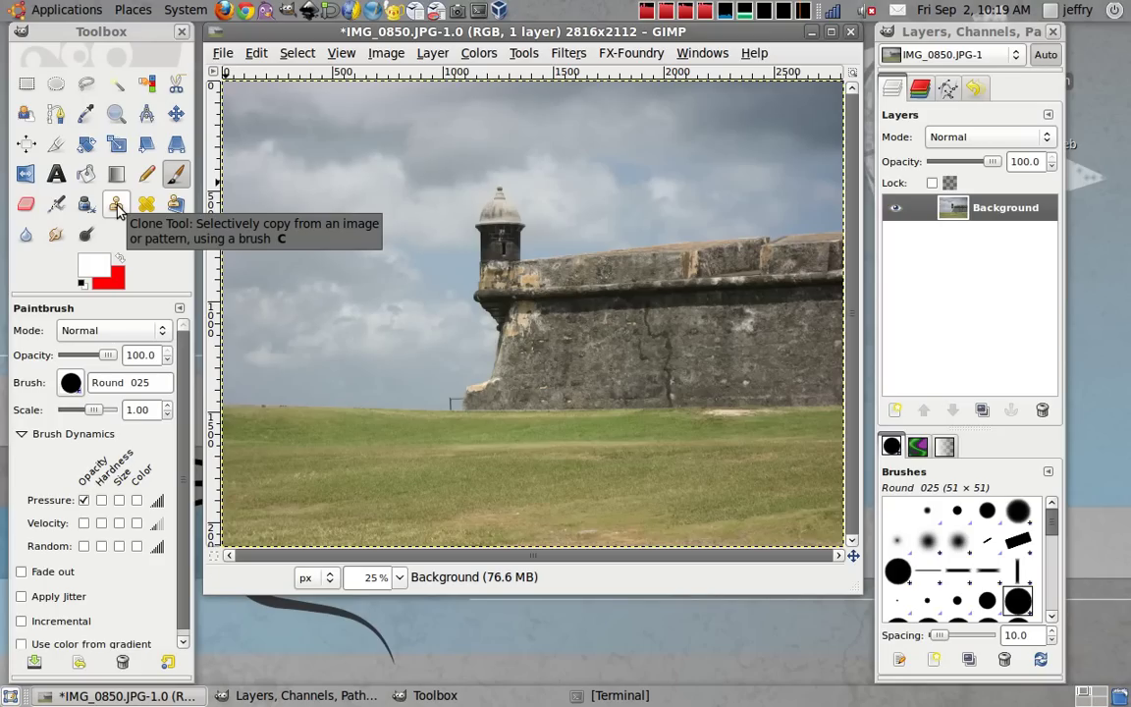
- Return to the Clone tool with Image source and scale 3.50 after briefly trying Paintbrush and Pencil
left_click(115, 205)
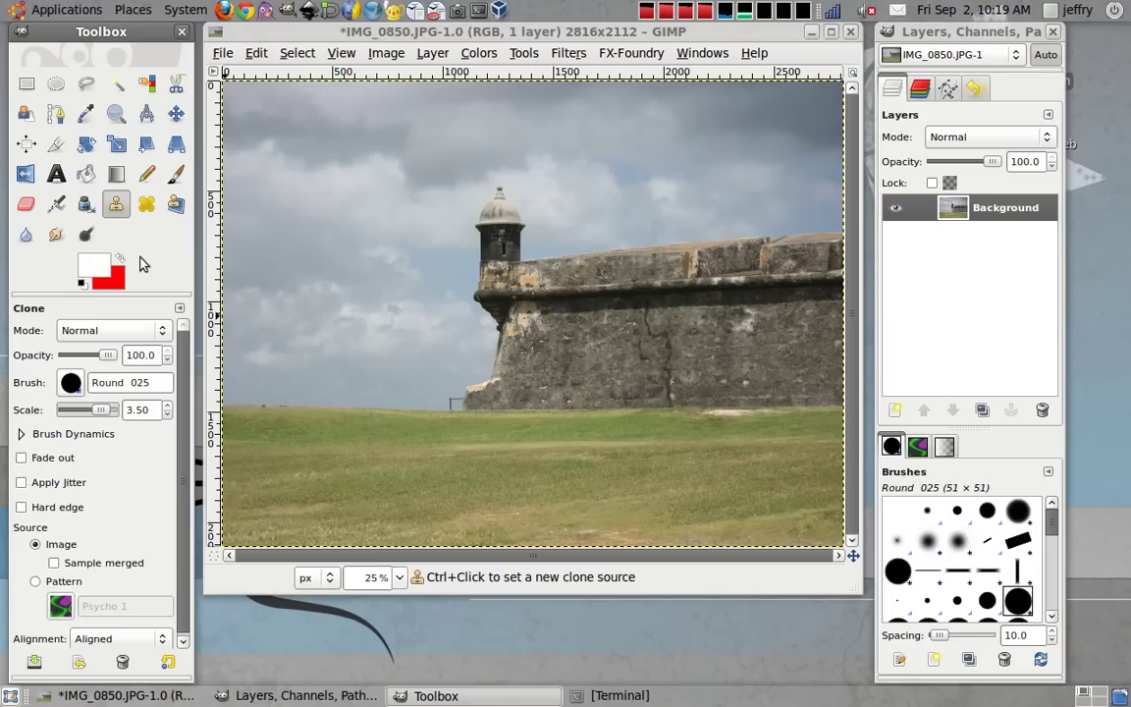
left_click(176, 175)
left_click(147, 177)
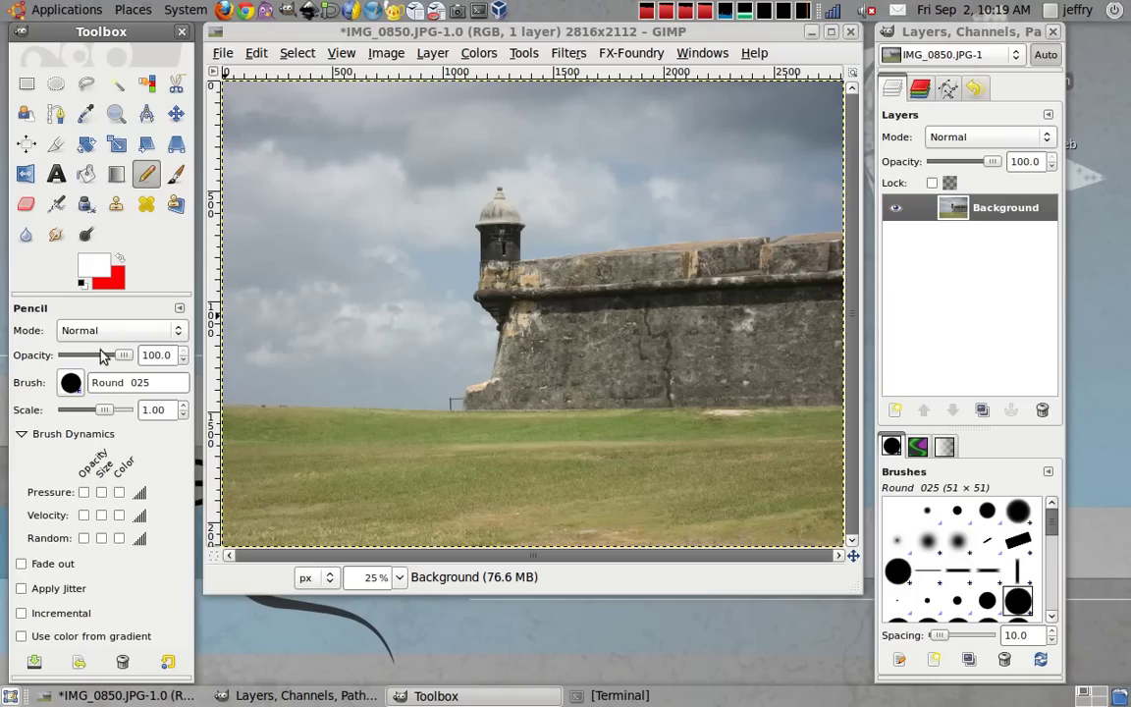
left_click(116, 203)
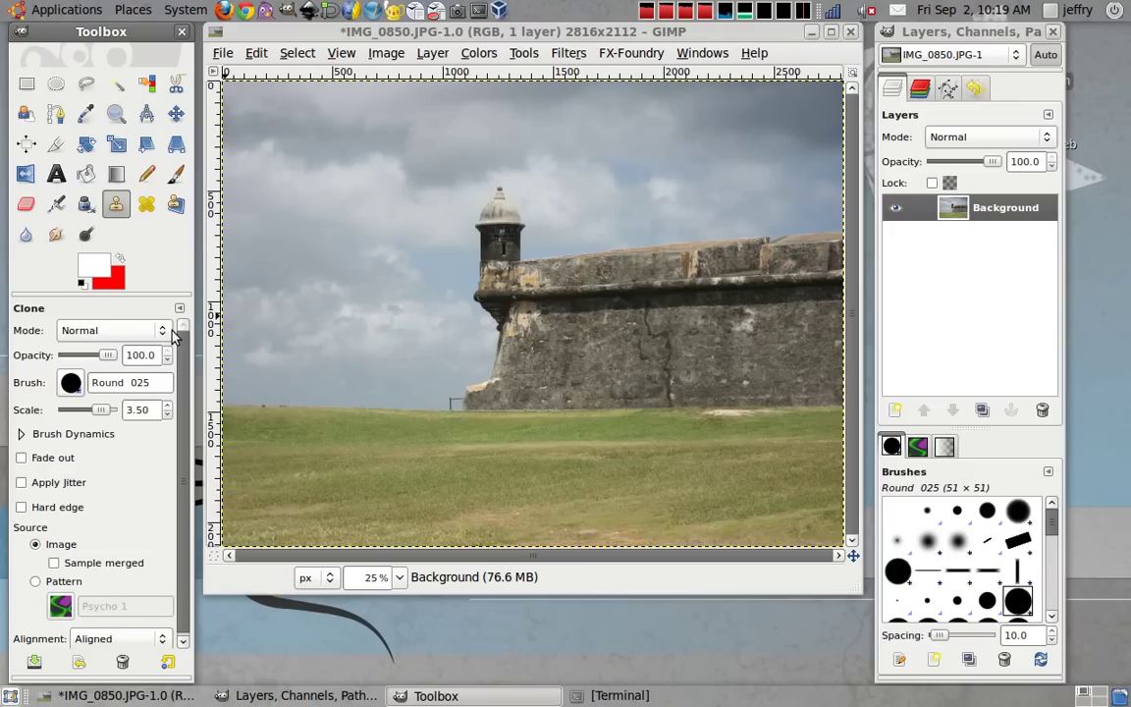
- Clone the tower top into the left sky, undo it, and nudge the image window left
left_click(499, 193, "ctrl")
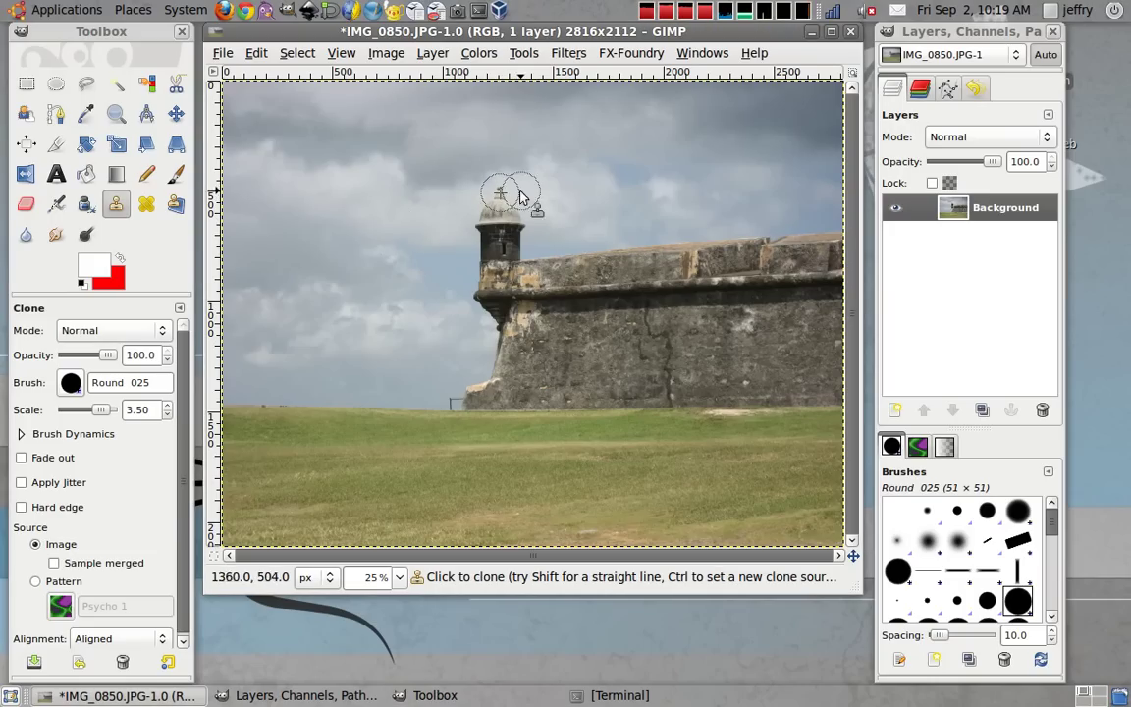
left_click(497, 203)
left_click_drag(497, 202, 501, 200)
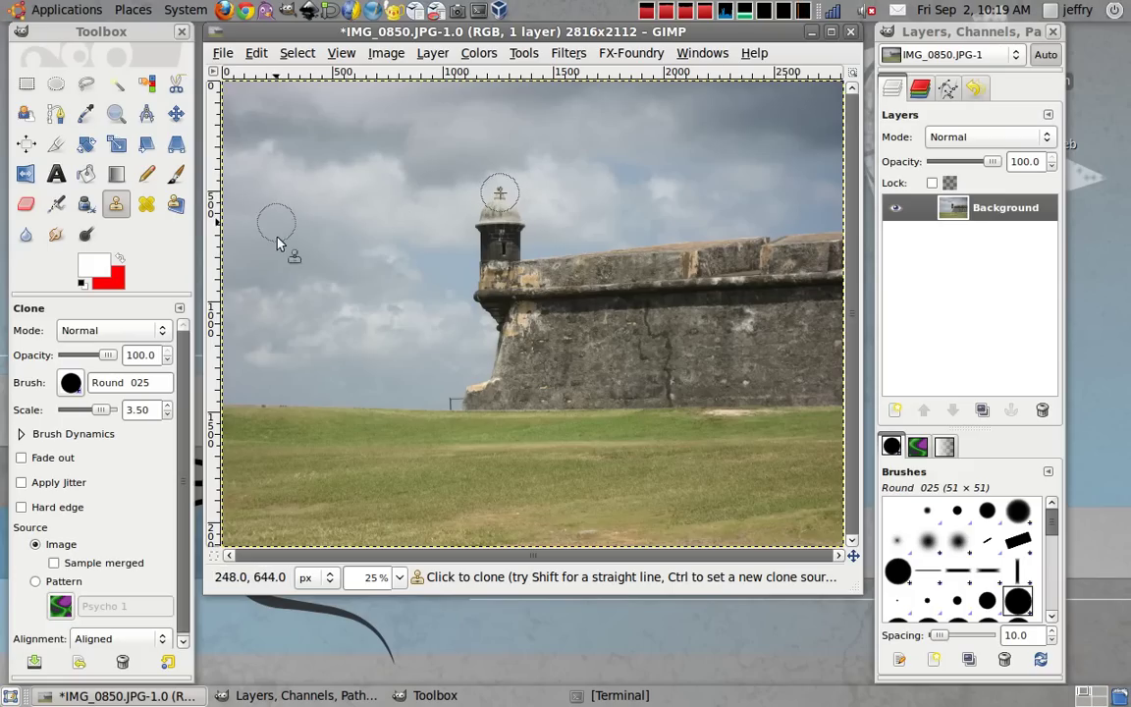
mouse_move(287, 192)
left_mouse_down()
mouse_move(285, 331)
mouse_move(320, 209)
mouse_move(316, 182)
mouse_move(270, 181)
mouse_move(273, 318)
mouse_move(284, 361)
mouse_move(319, 378)
mouse_move(334, 324)
mouse_move(319, 154)
mouse_move(299, 324)
mouse_move(316, 263)
left_mouse_up()
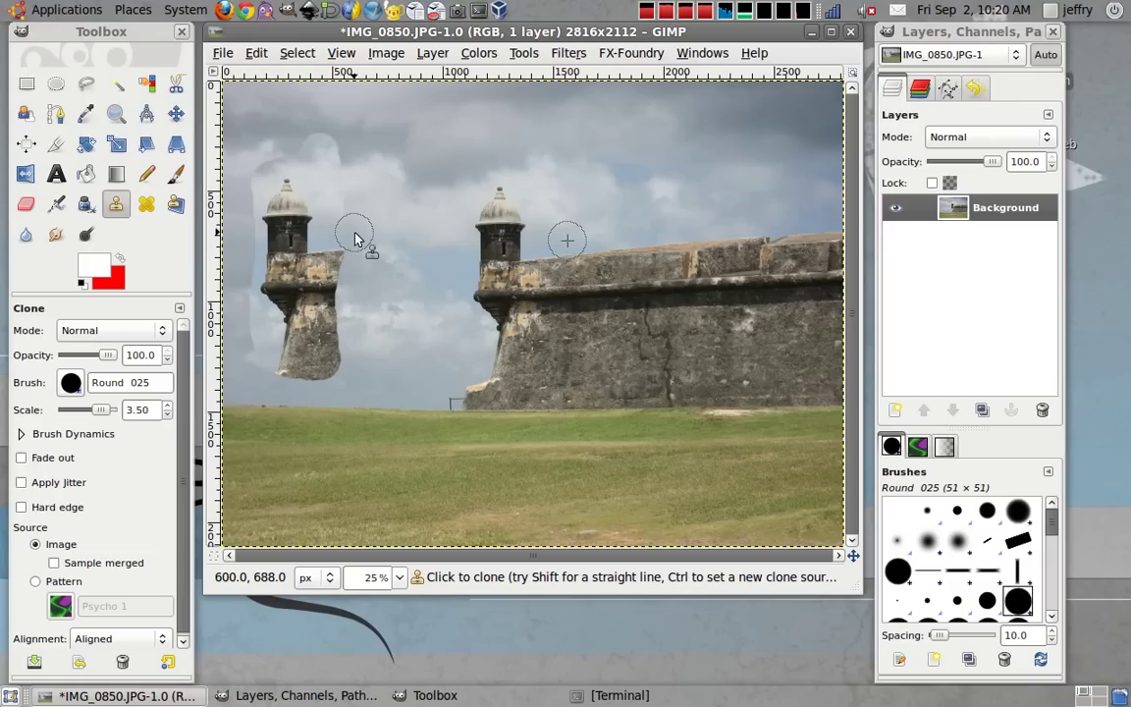
key("ctrl+z")
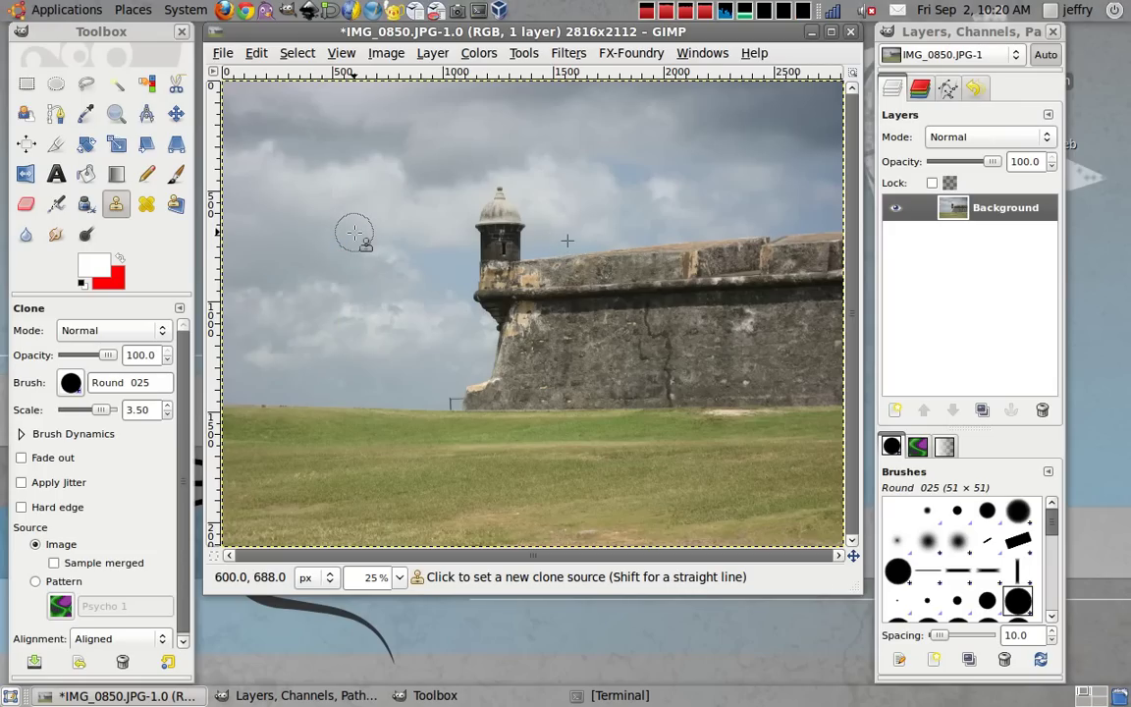
left_click_drag(536, 37, 528, 38)
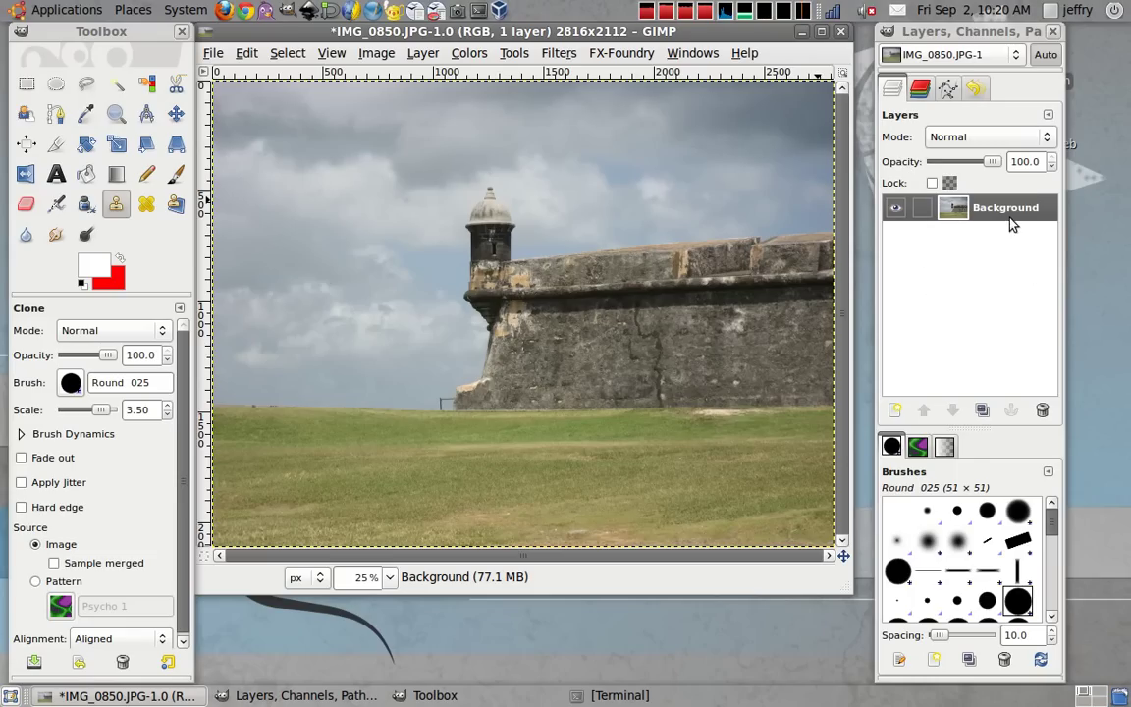
- Add a transparent New Layer, moving it below and back above Background
left_click(894, 411)
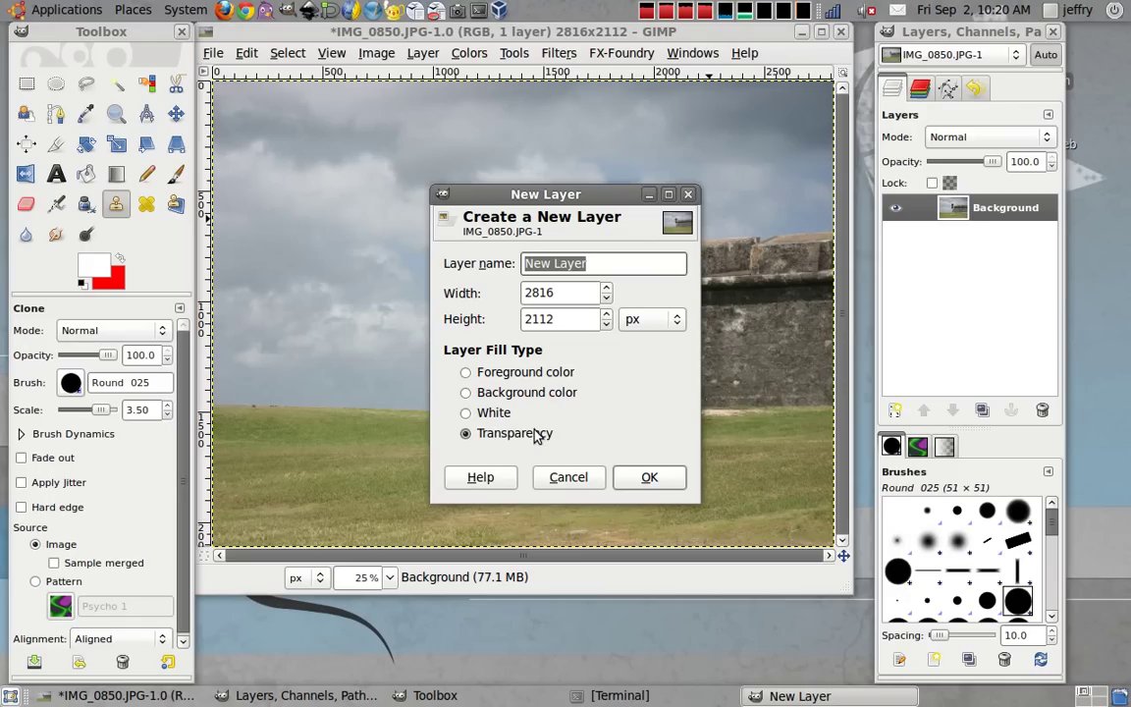
left_click(646, 477)
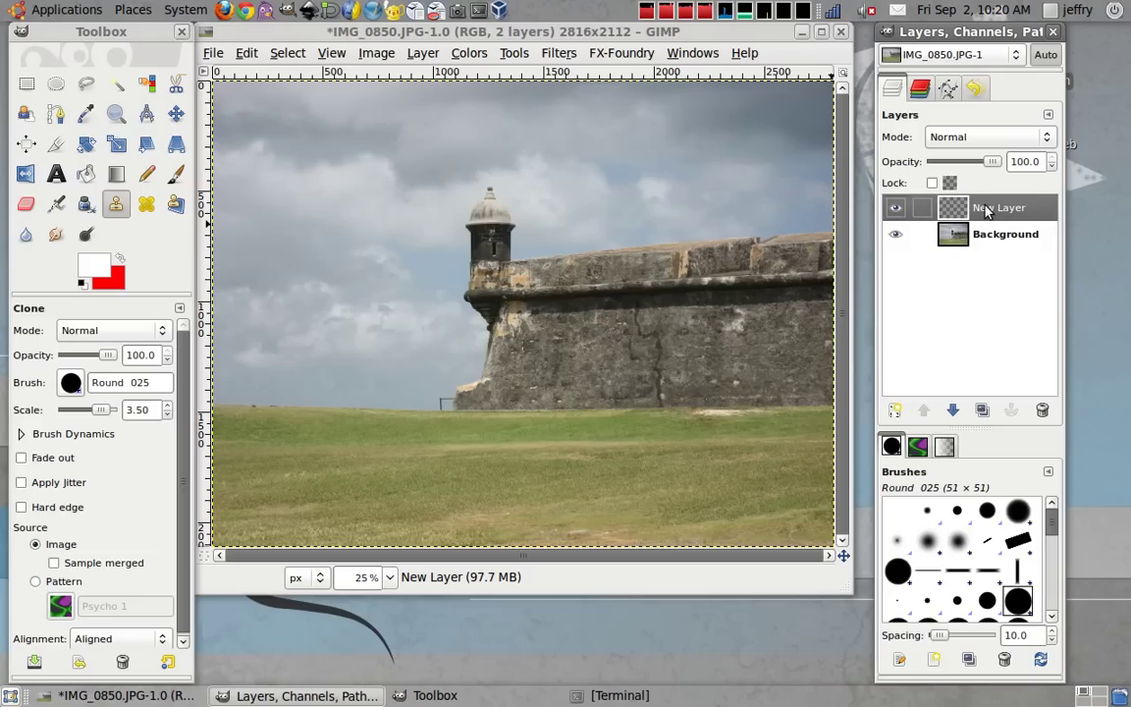
left_click(952, 410)
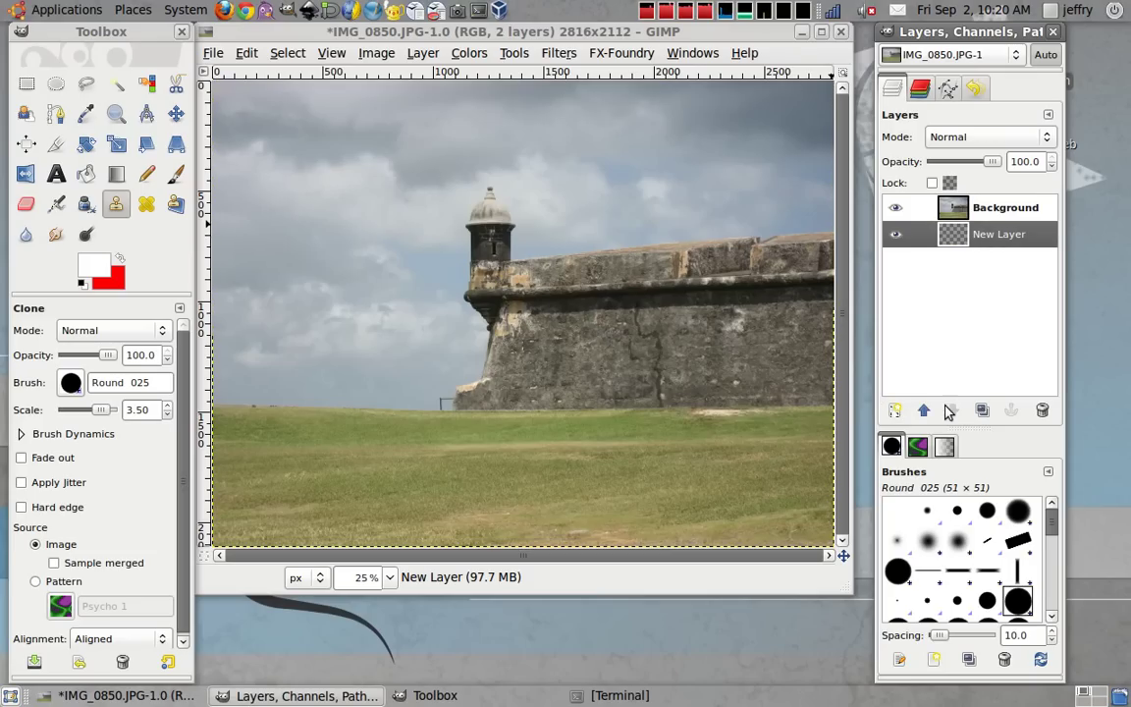
left_click_drag(1010, 234, 1014, 189)
left_click_drag(1007, 234, 1009, 208)
left_click(1008, 234)
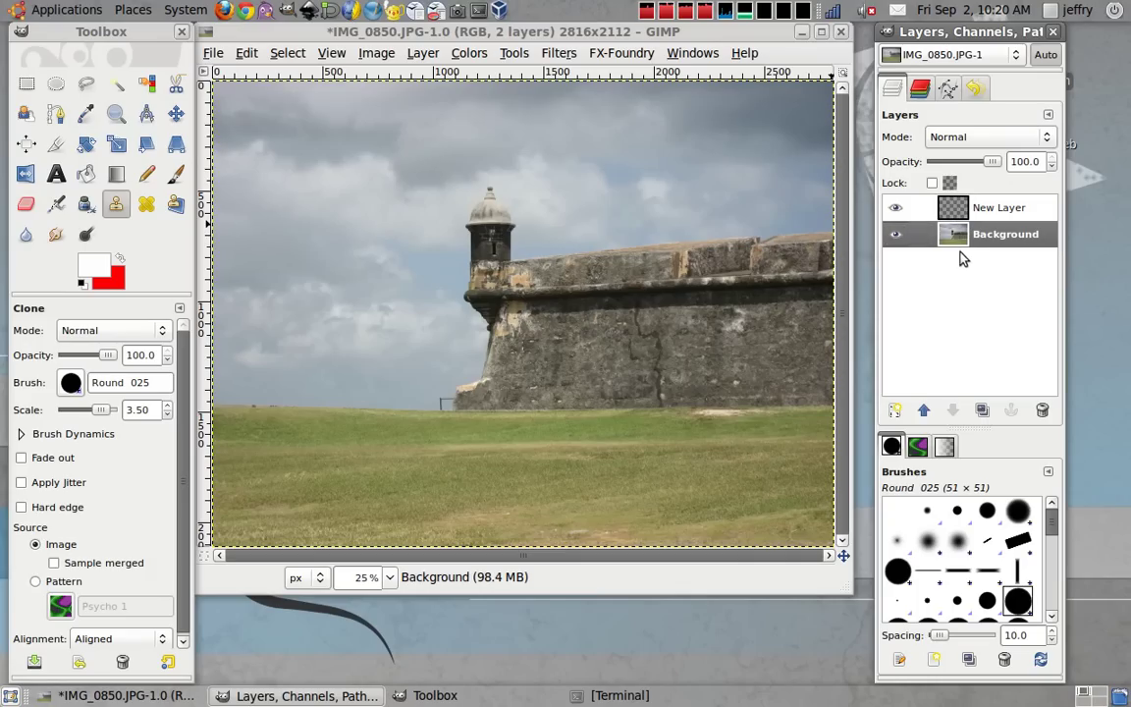
- Duplicate the Background layer, then delete the Background copy
left_click(982, 413)
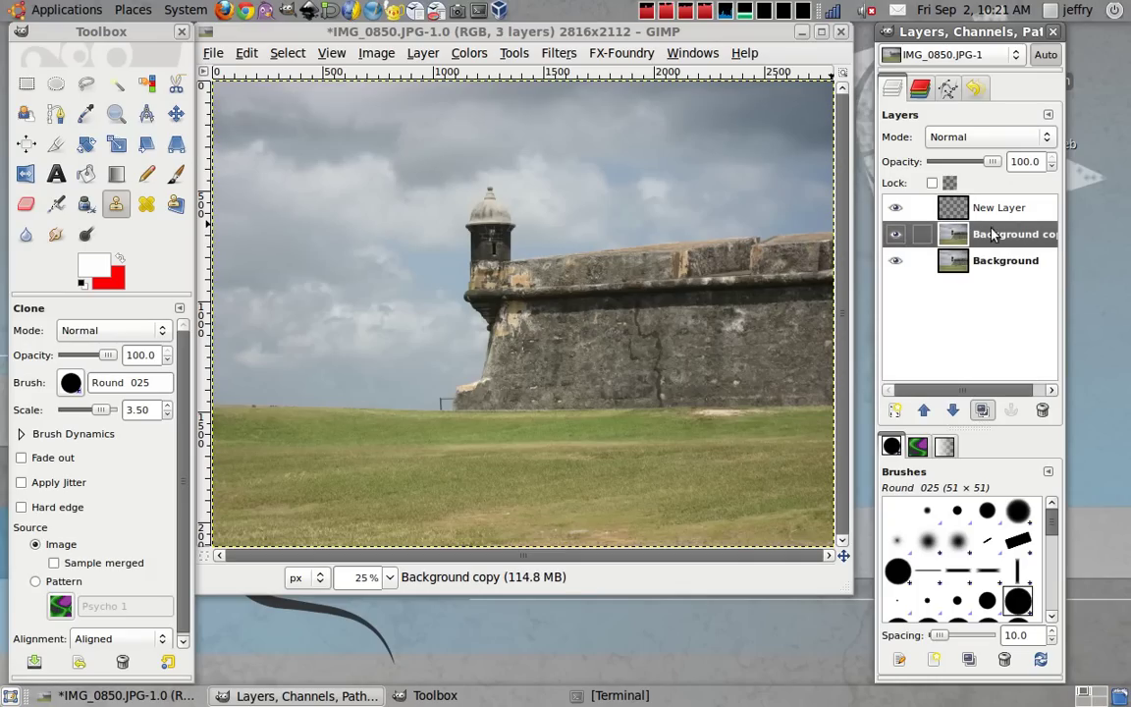
left_click(997, 260)
left_click(1001, 238)
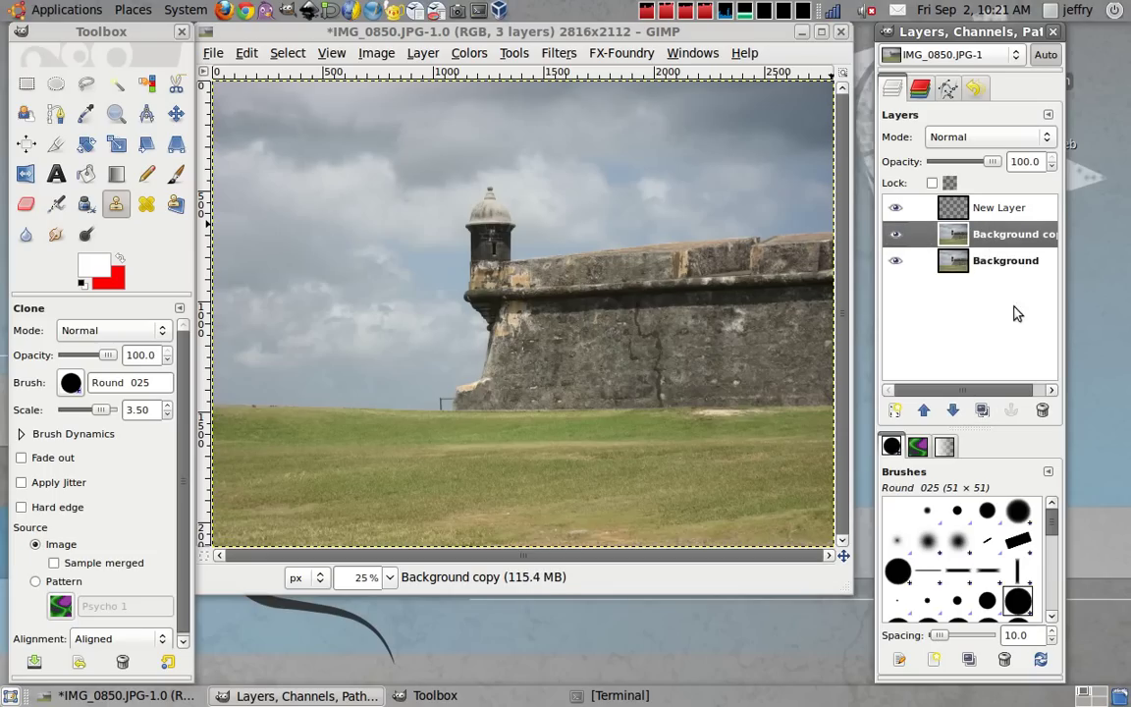
left_click(1044, 411)
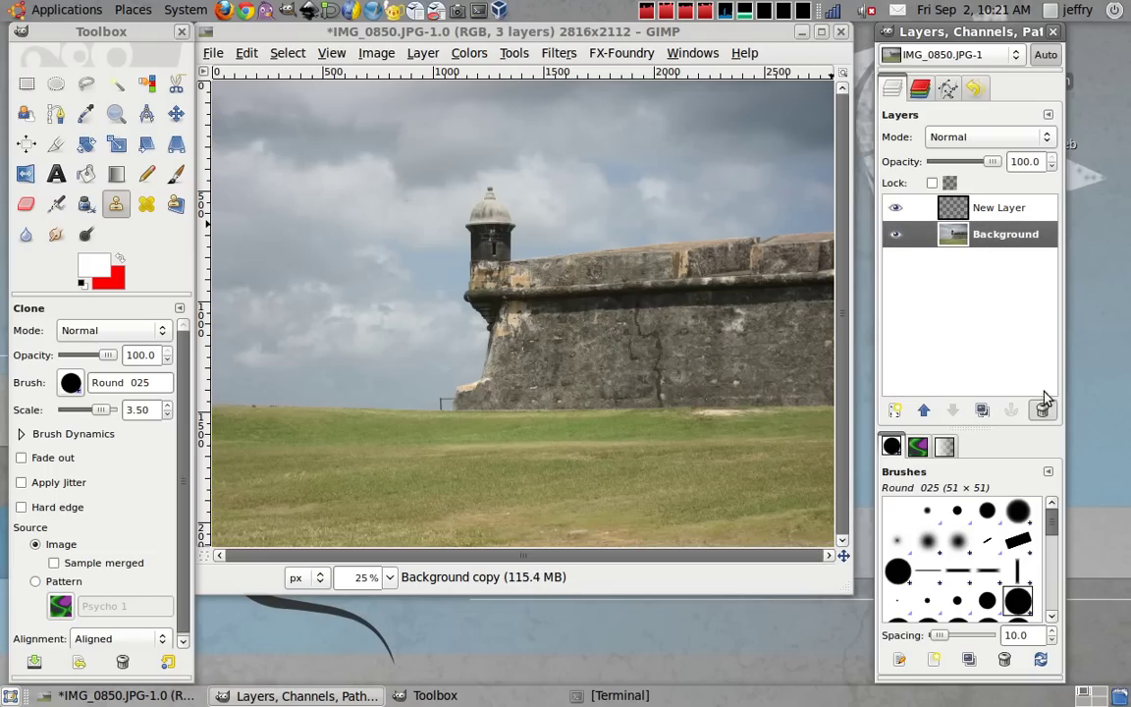
left_click(1005, 141)
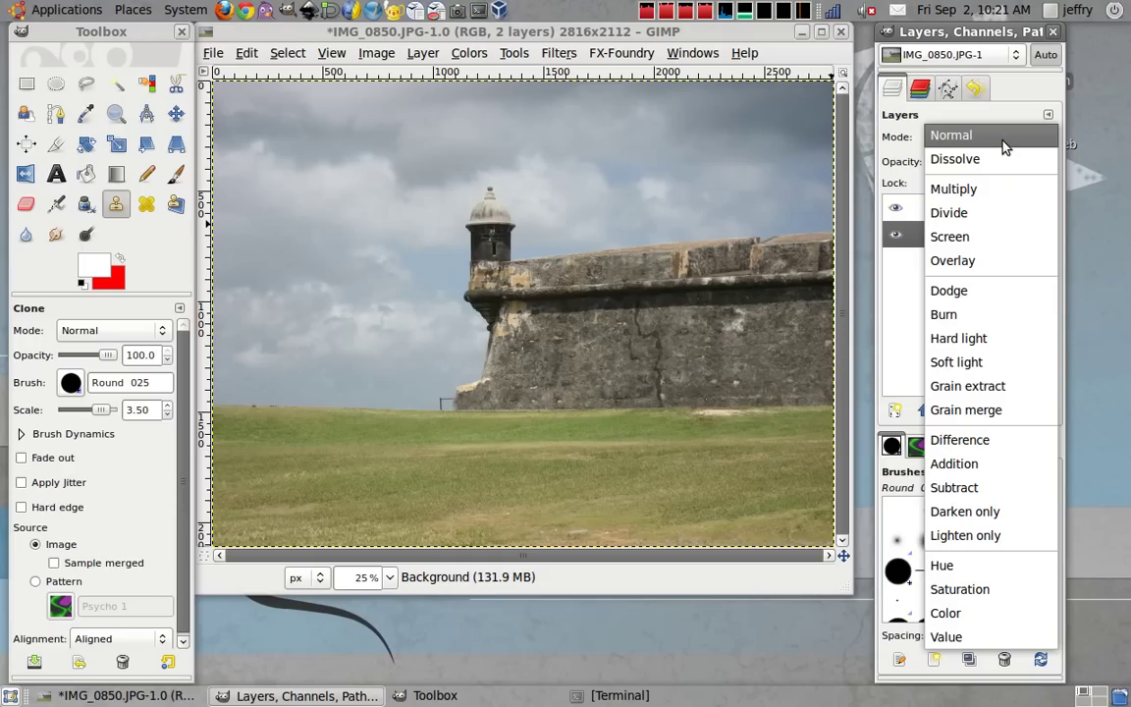
- Duplicate the Background layer and set the copy's mode to Overlay
left_click(911, 306)
left_click(982, 411)
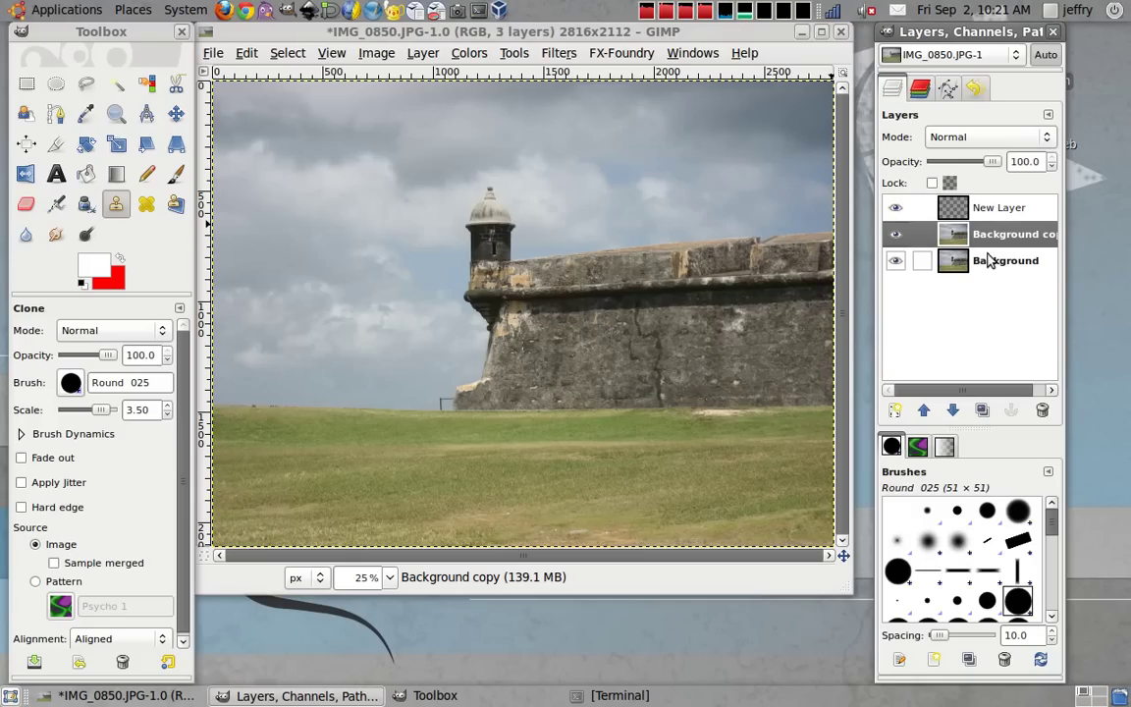
left_click(1017, 141)
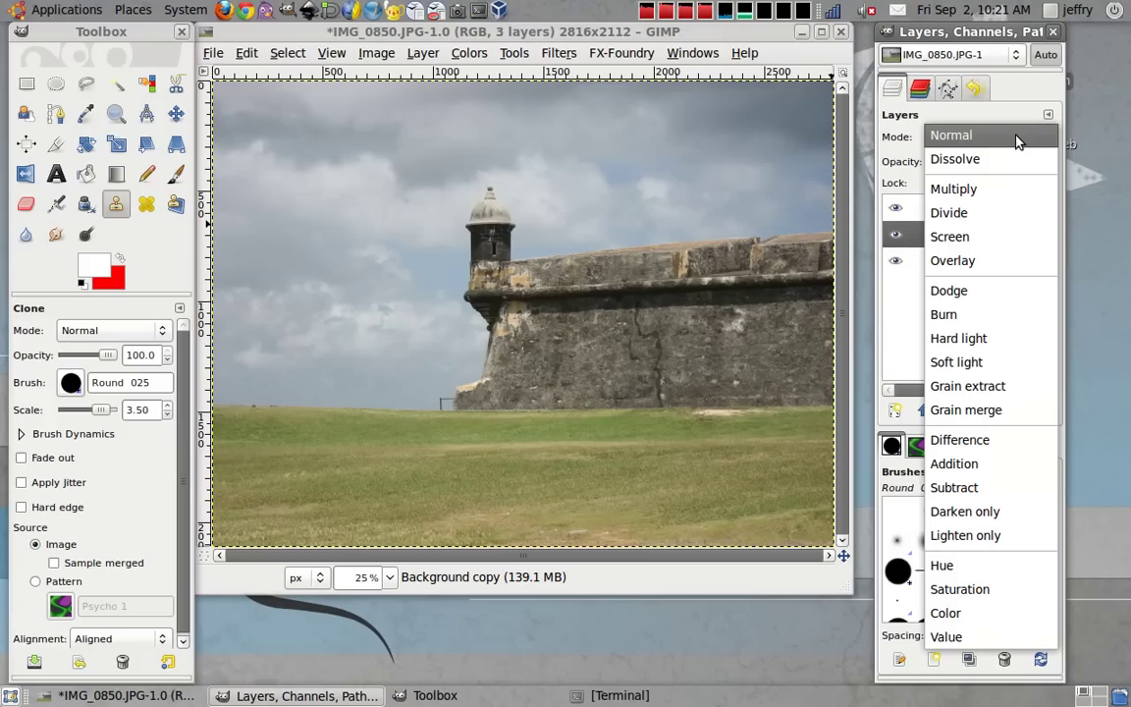
left_click(1003, 263)
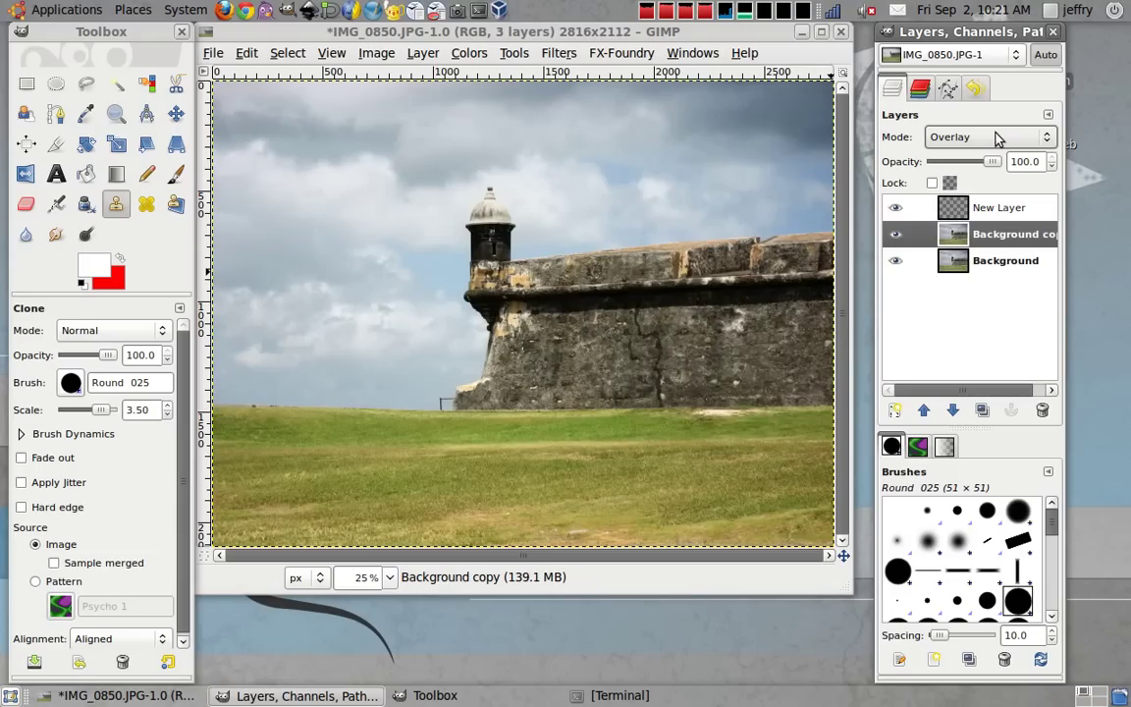
- Cycle the copy through Hard light, Soft light and Darken only, ending on Normal
left_click(997, 138)
left_click(996, 212)
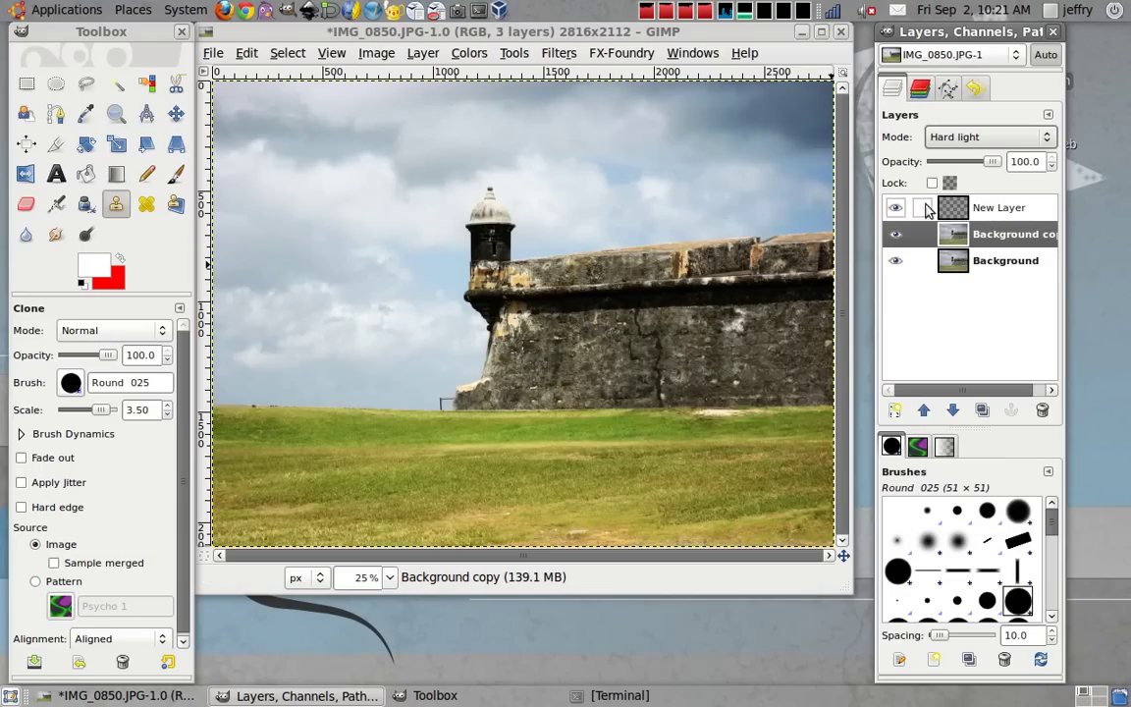
left_click(998, 138)
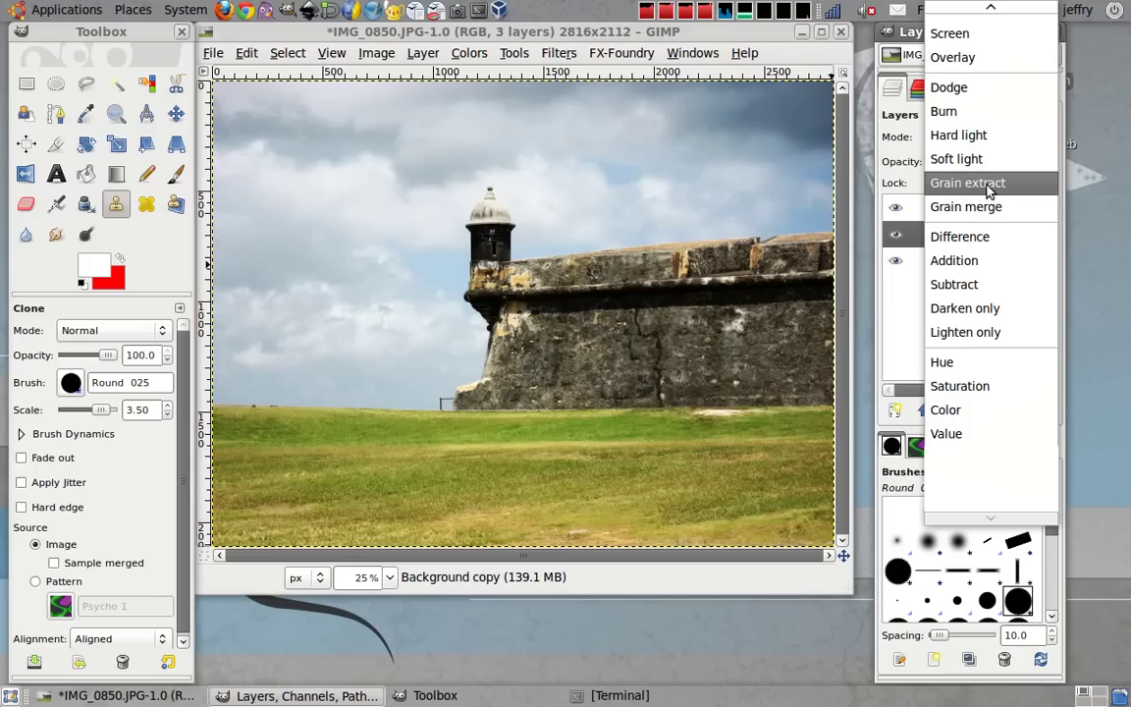
left_click(1000, 163)
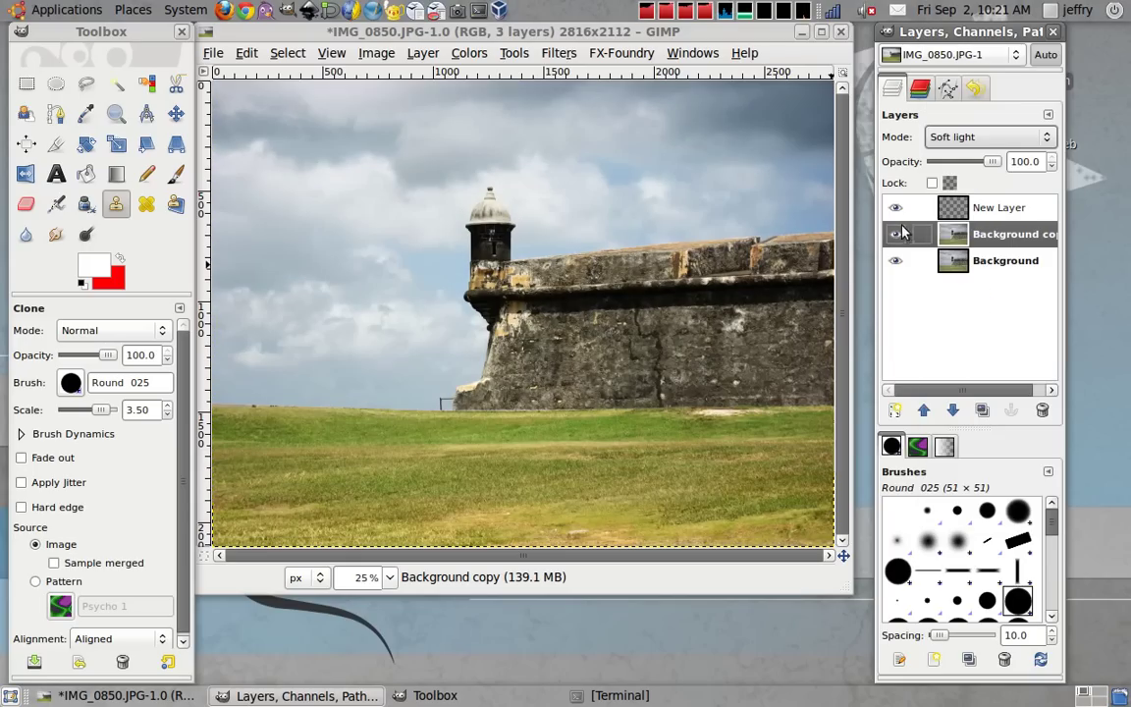
left_click(960, 140)
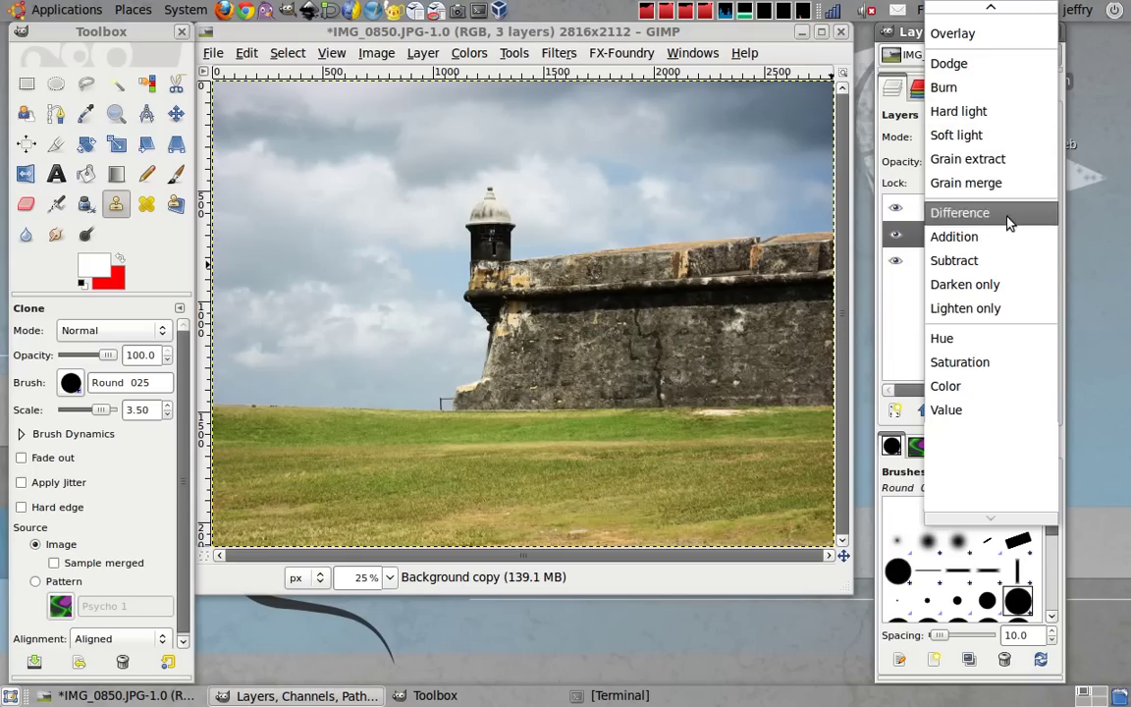
left_click(1014, 284)
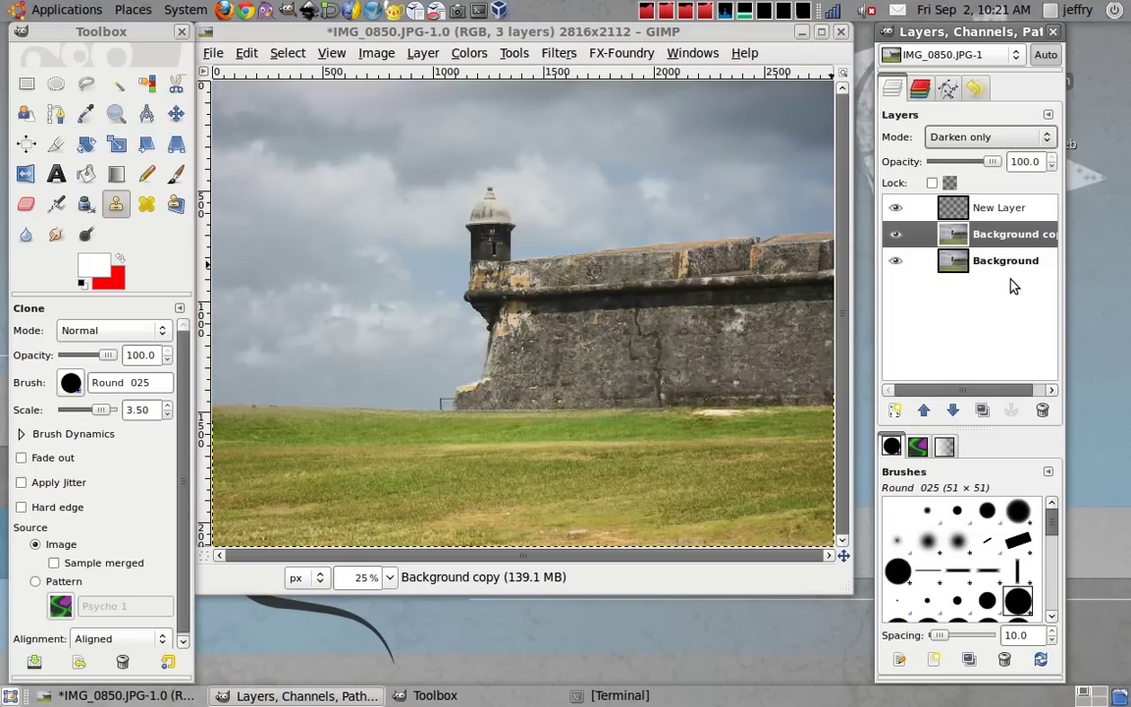
left_click(991, 137)
scroll(1015, 157, "up", 5)
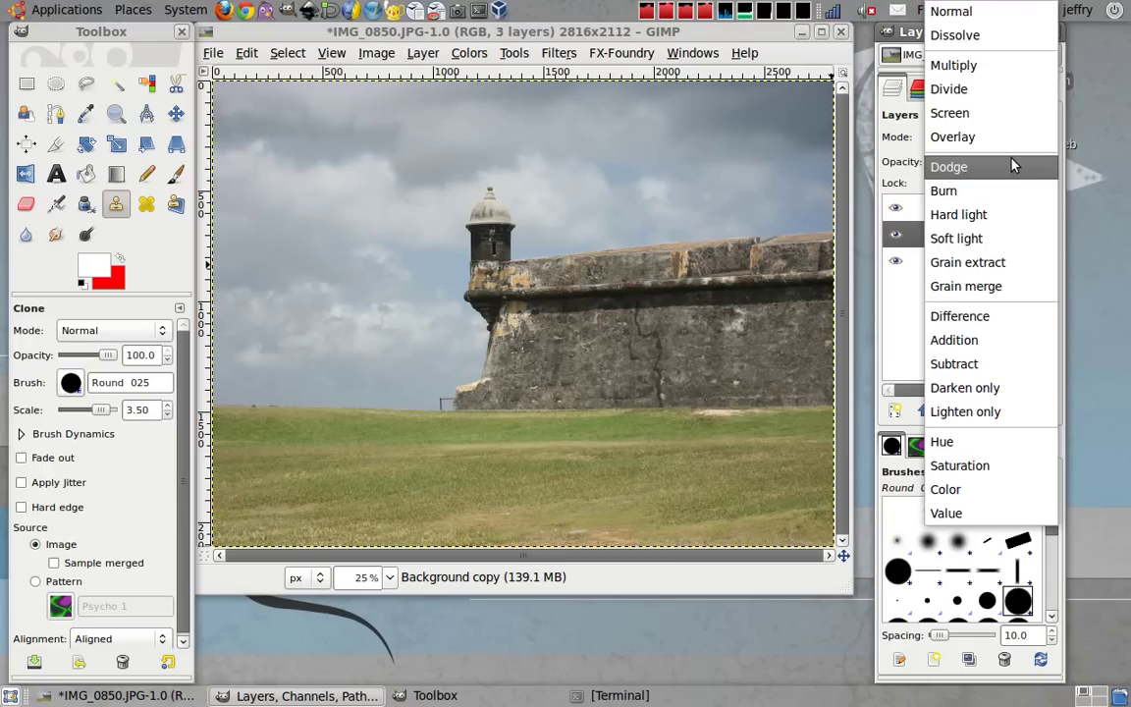
left_click(1017, 10)
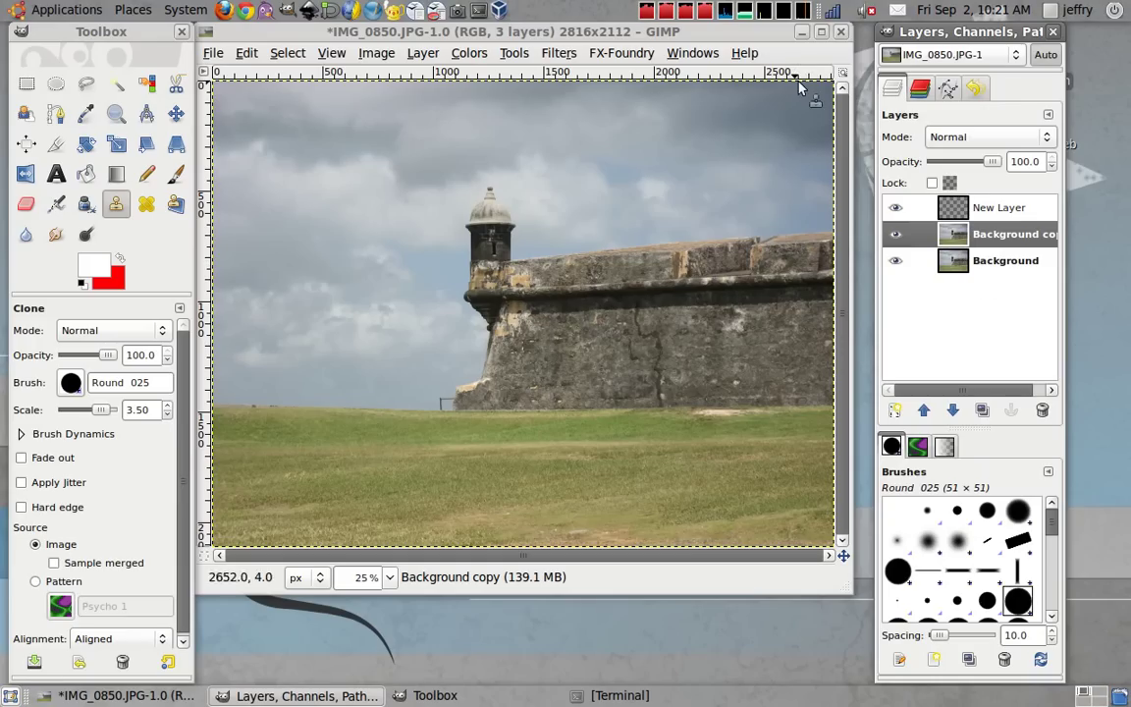
- Minimize the GIMP windows, restore them from the taskbar, then minimize them again
left_click_drag(782, 35, 790, 35)
left_click(811, 33)
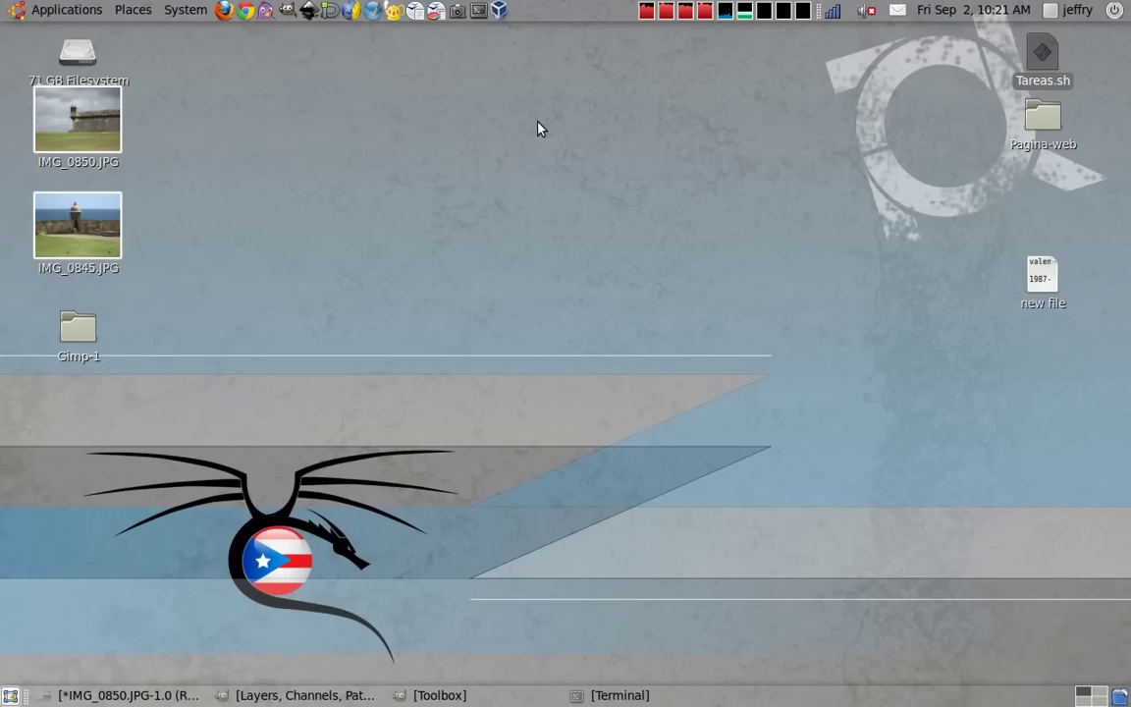
left_click(305, 695)
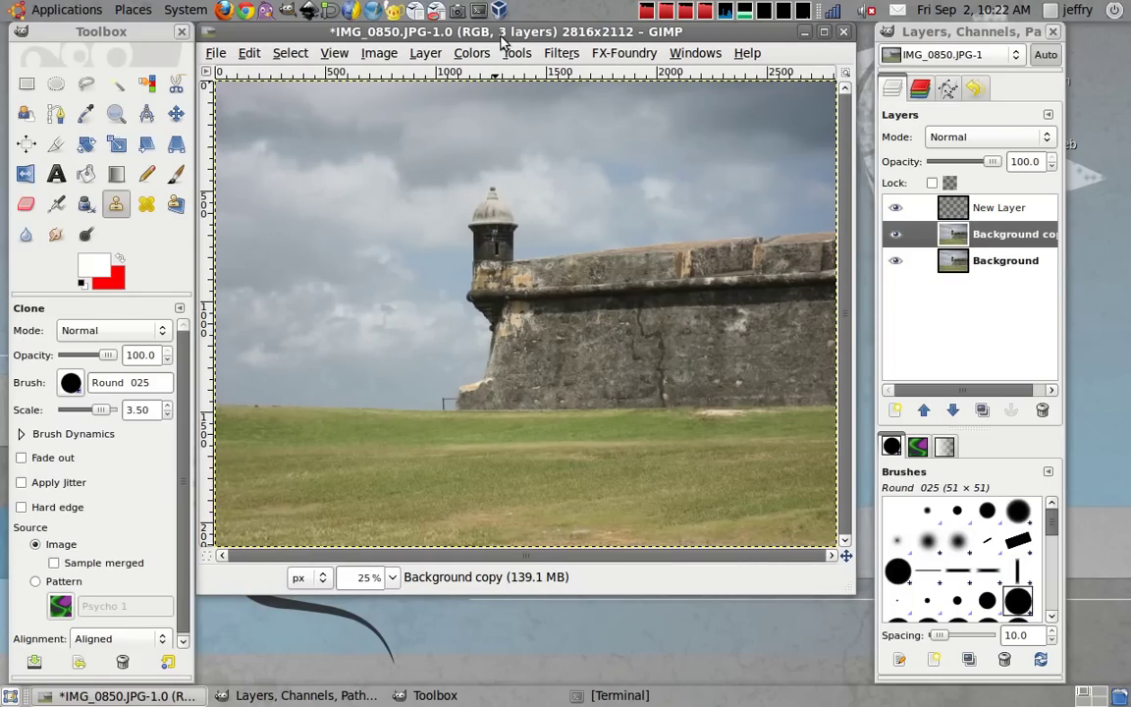
left_click_drag(503, 39, 515, 40)
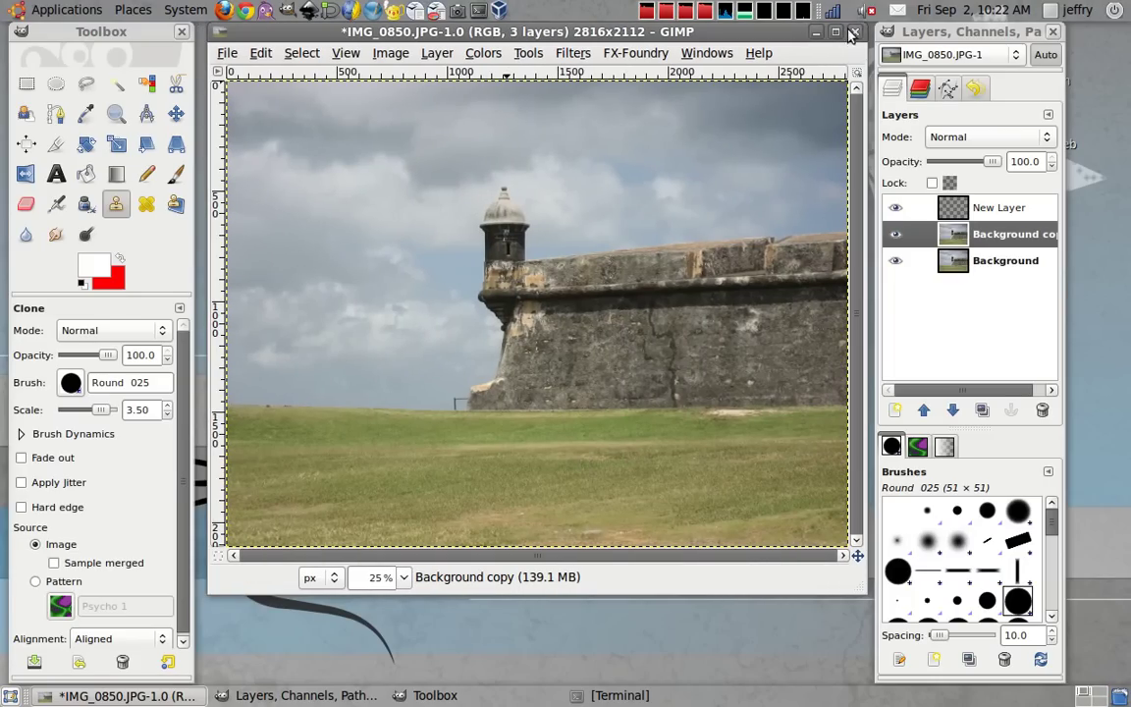
left_click(815, 33)
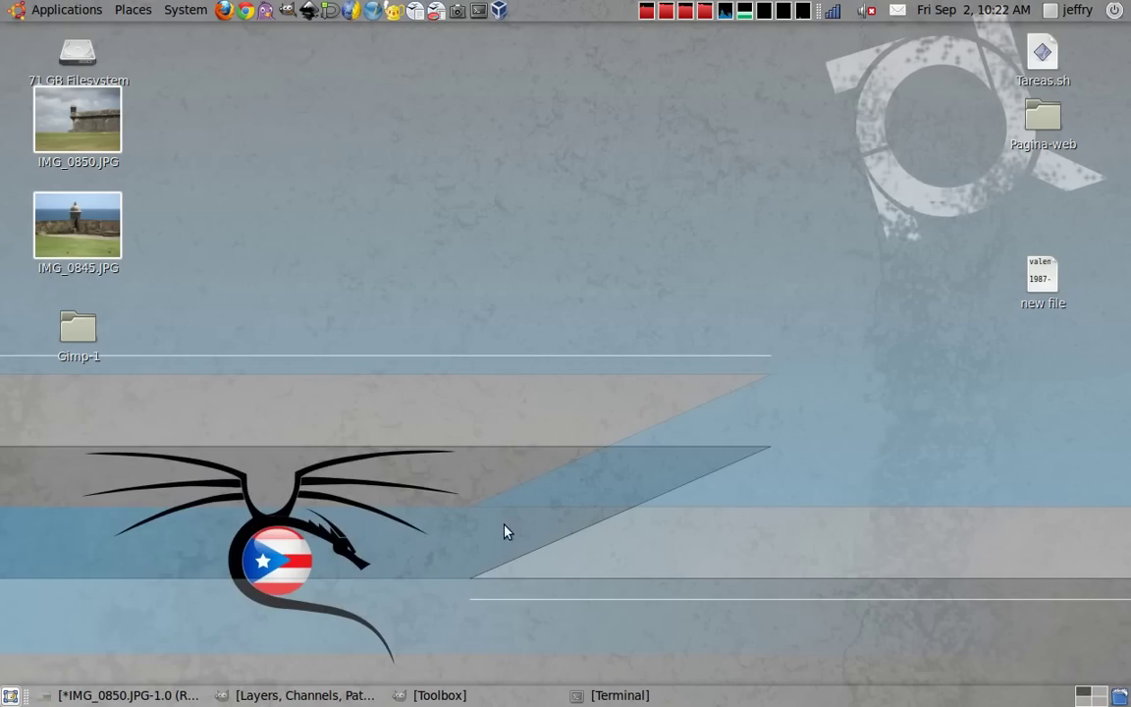